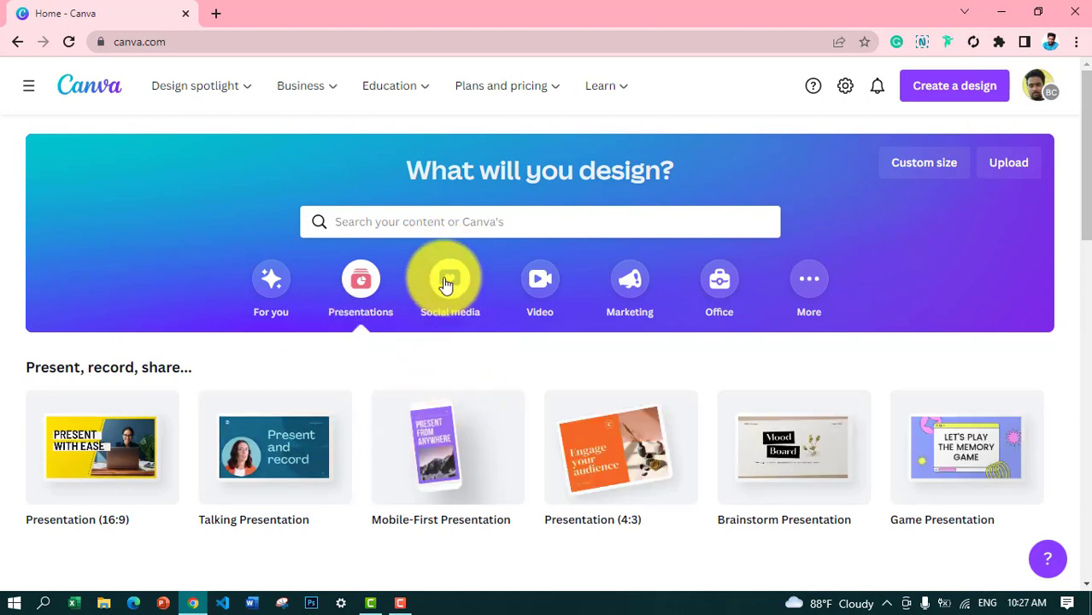
# Step: Browse the Social media, Video and Marketing design templates
pyautogui.click(448, 282)
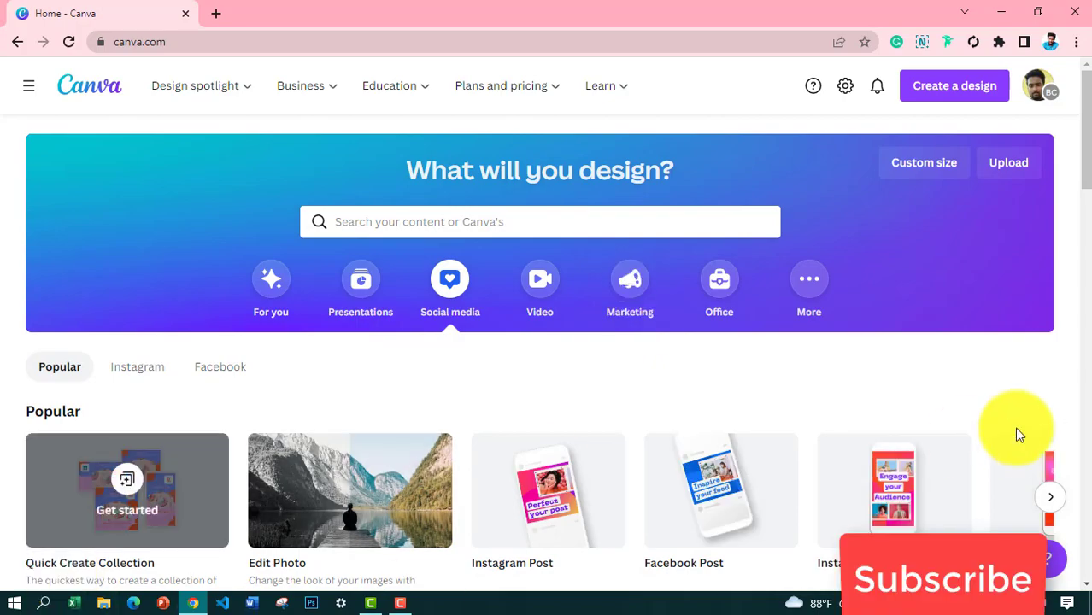
pyautogui.moveTo(1085, 158); pyautogui.dragTo(1077, 136)
pyautogui.click(540, 289)
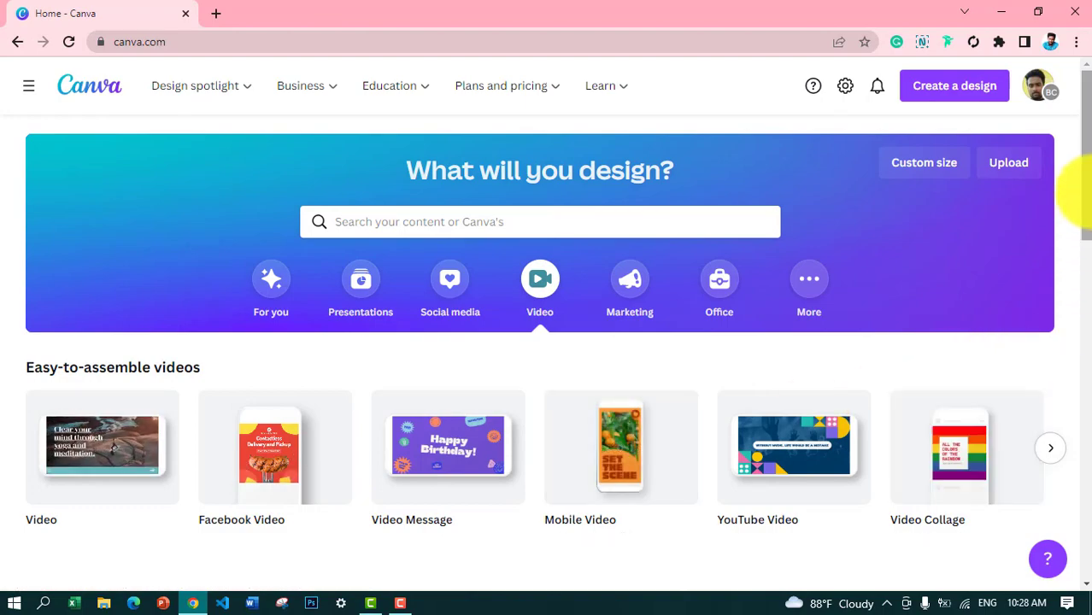
pyautogui.moveTo(1079, 197); pyautogui.dragTo(1049, 122)
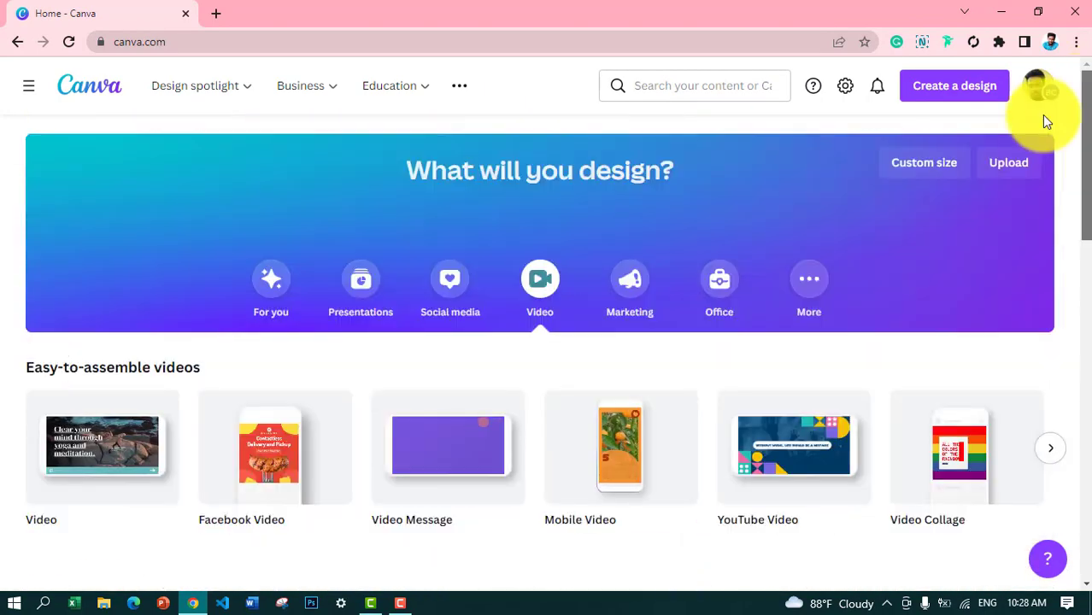
pyautogui.click(630, 295)
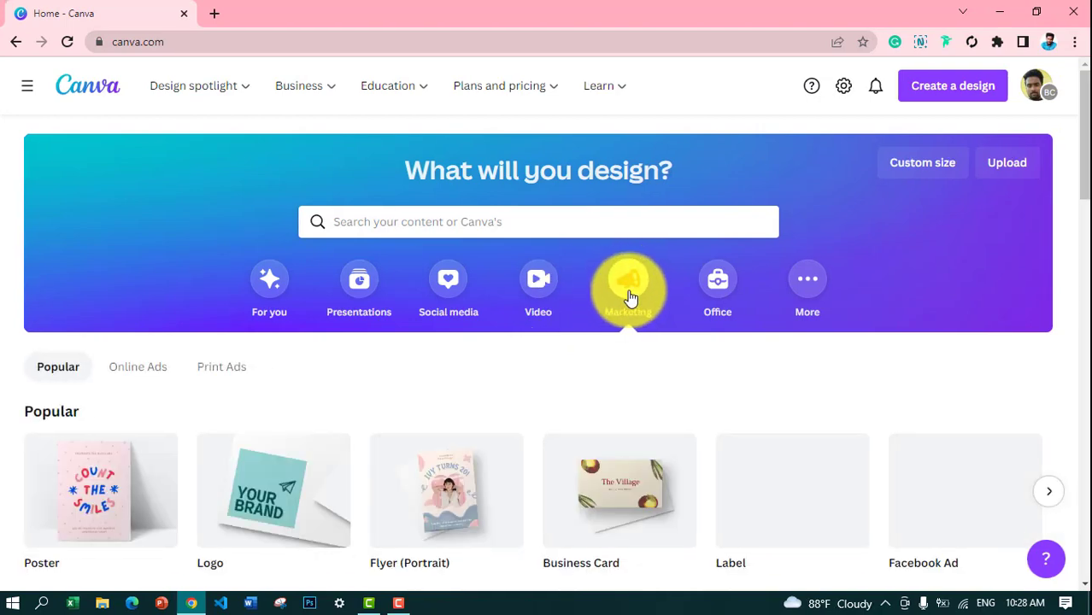
pyautogui.moveTo(1080, 196); pyautogui.dragTo(1080, 129)
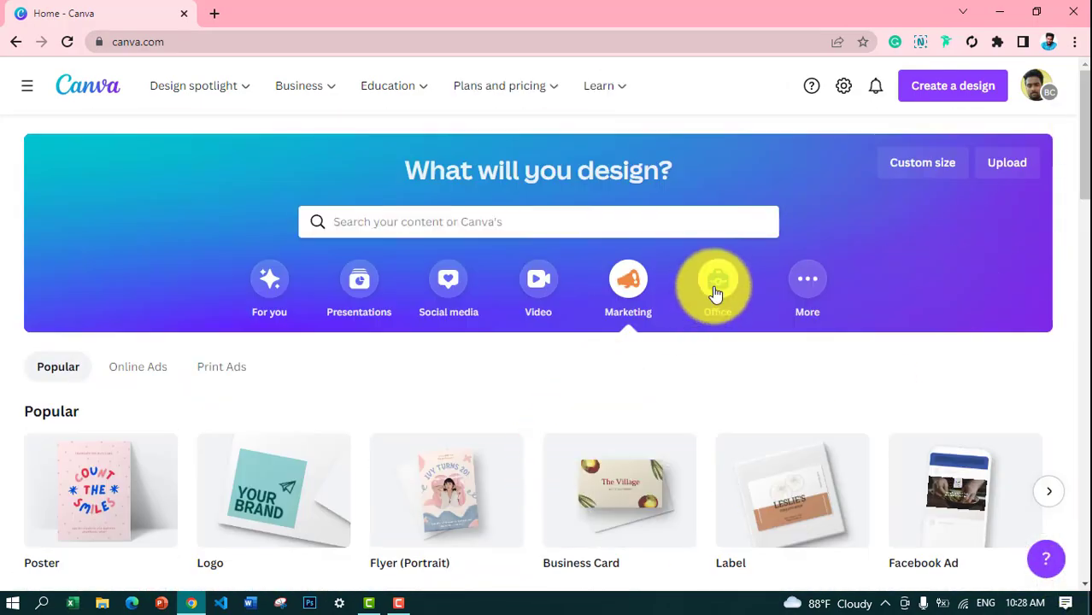
# Step: Browse Office document designs and the More list, then bring up Custom size options
pyautogui.click(716, 290)
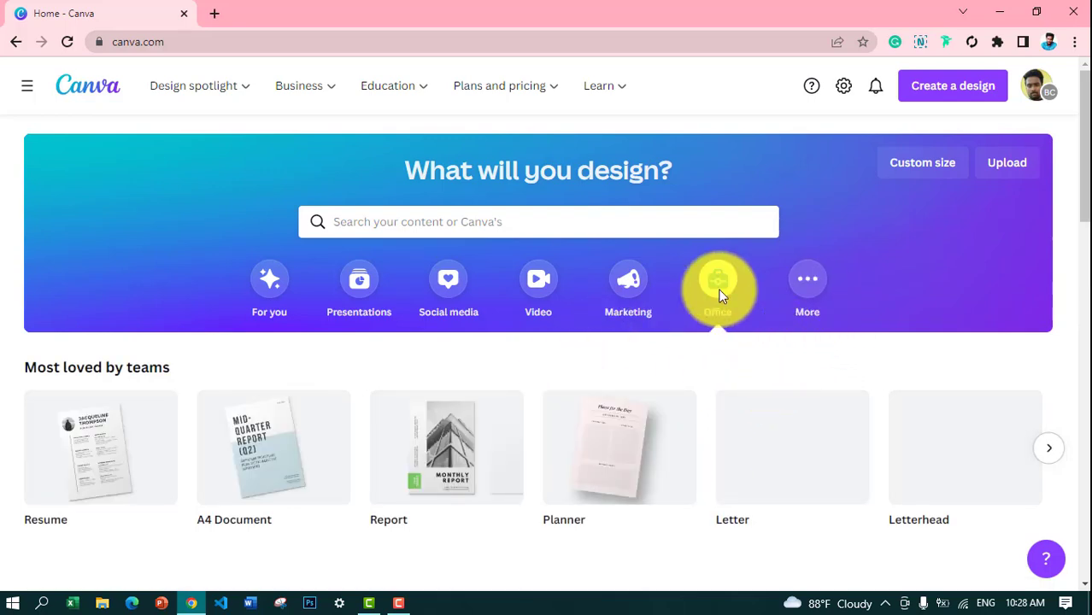
pyautogui.moveTo(746, 434)
pyautogui.moveTo(1084, 202); pyautogui.dragTo(1086, 234)
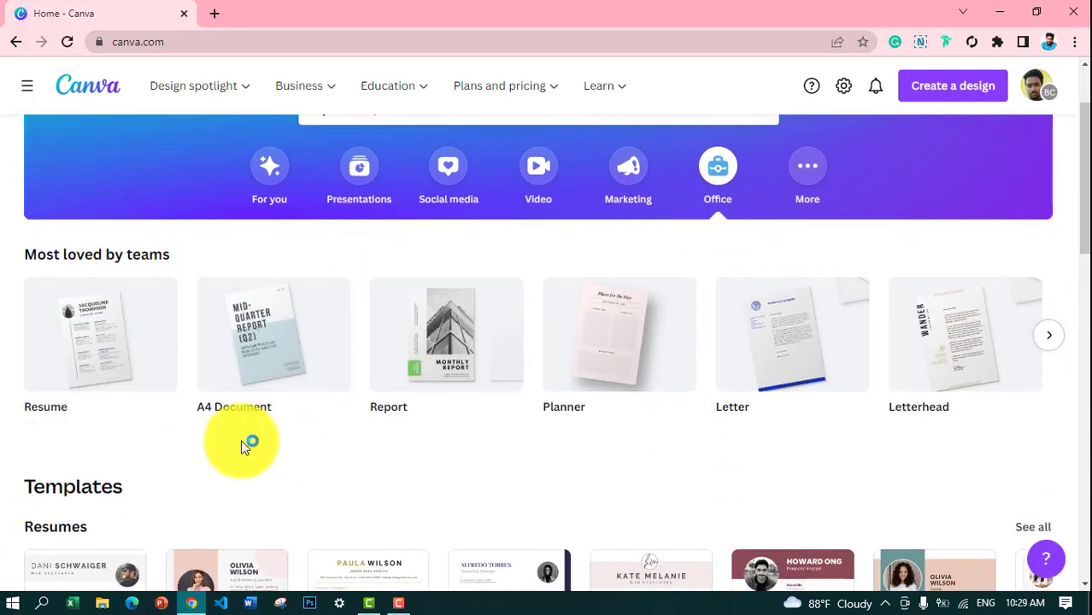
pyautogui.moveTo(303, 318)
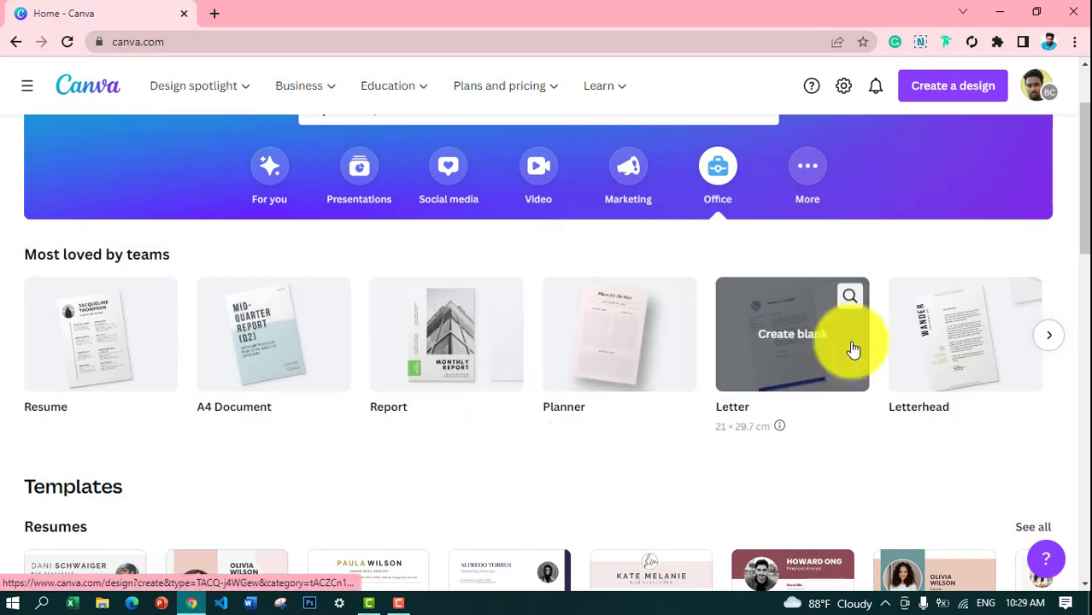
pyautogui.scroll(-1, 1073, 229)
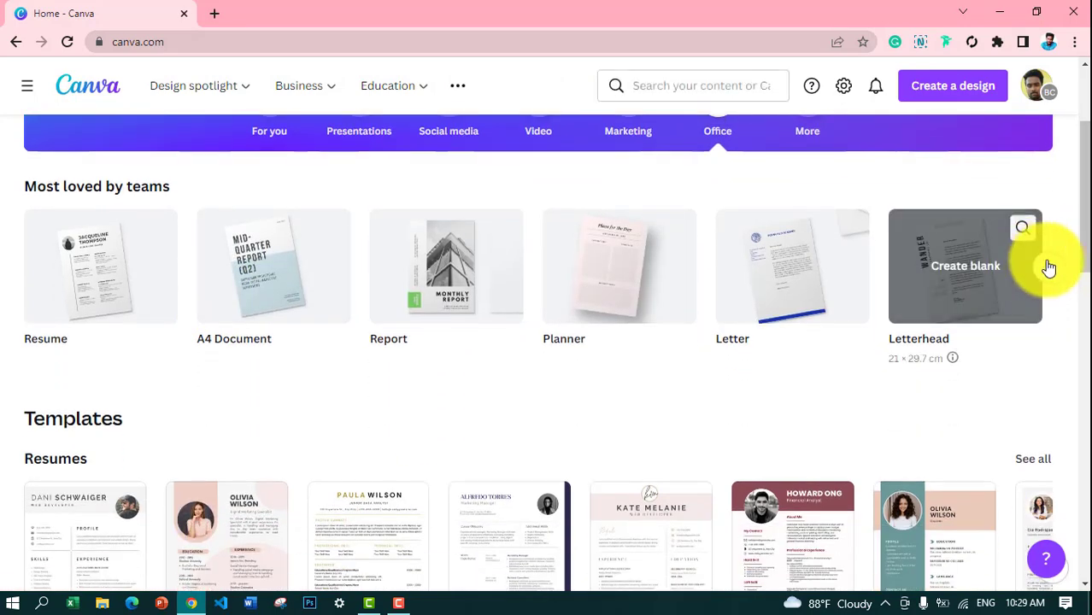
pyautogui.moveTo(1085, 231); pyautogui.dragTo(1073, 208)
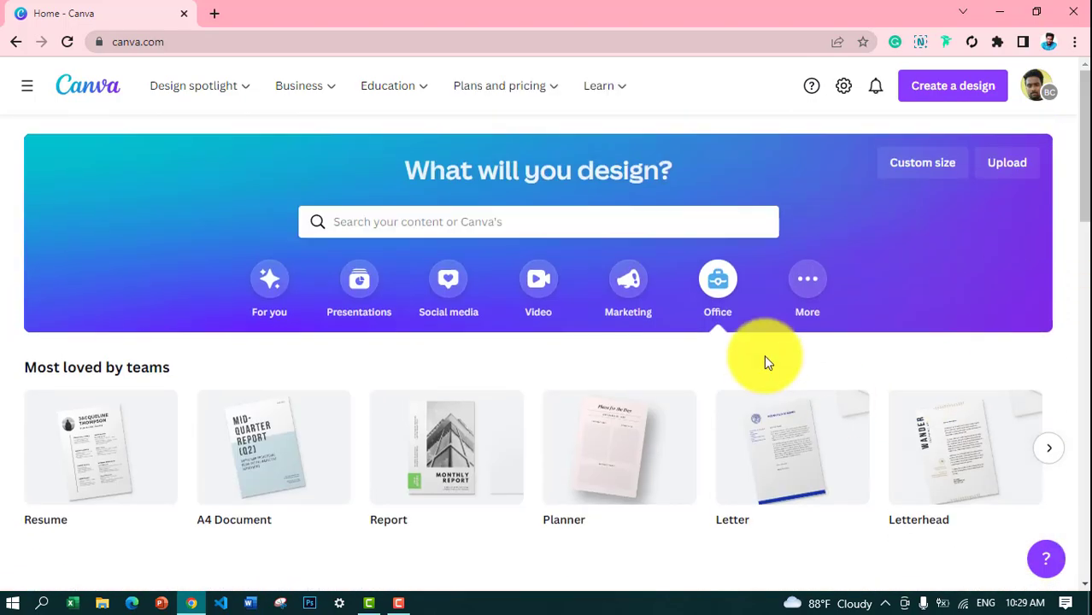
pyautogui.click(807, 291)
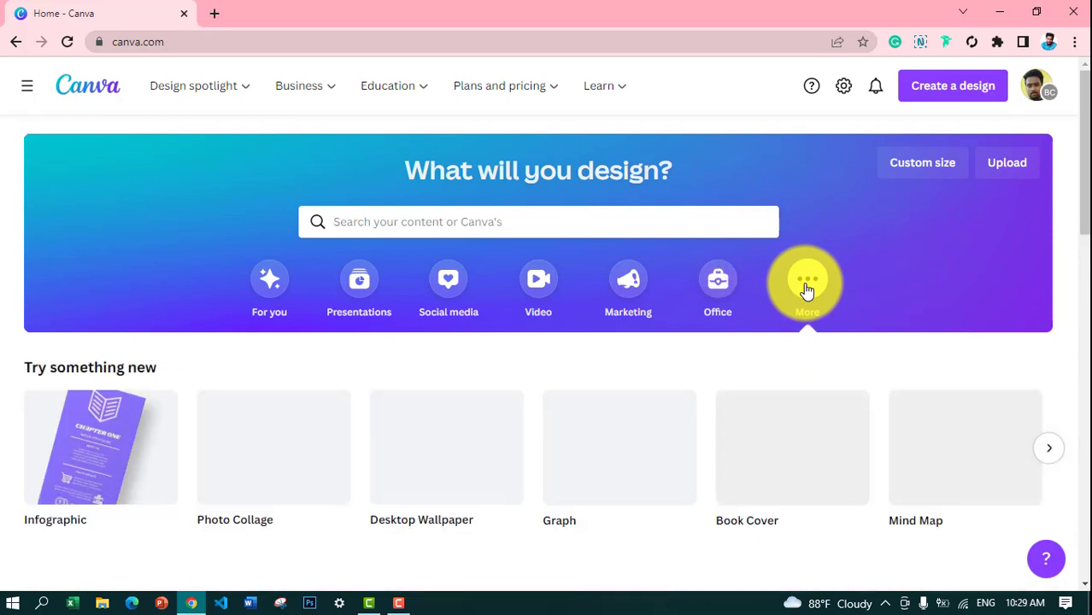
pyautogui.click(922, 163)
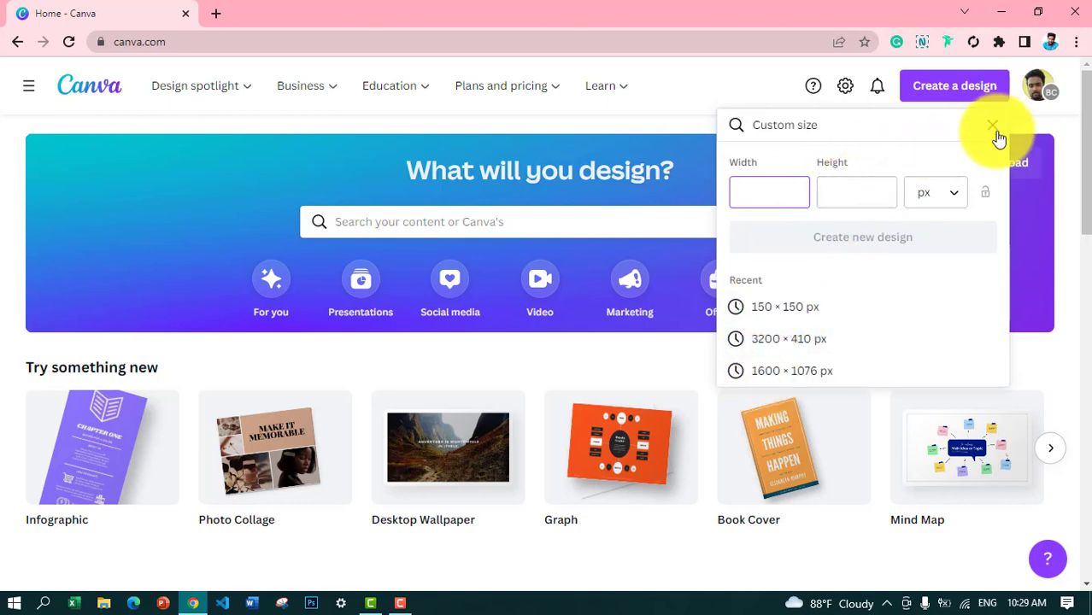
# Step: Close Custom size and start a new blank A4 resume design
pyautogui.click(988, 134)
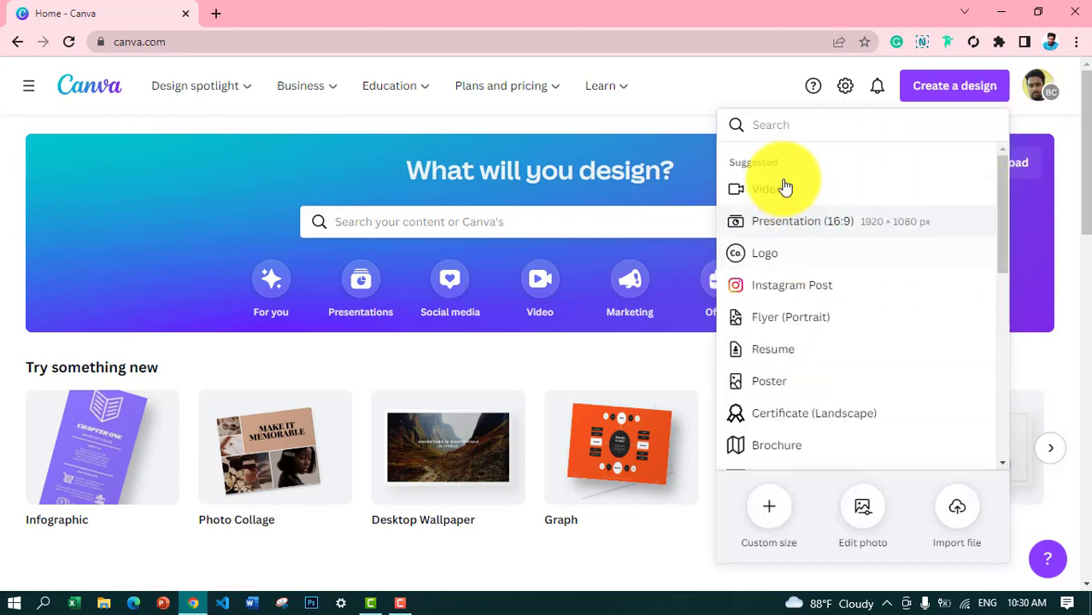
pyautogui.click(774, 359)
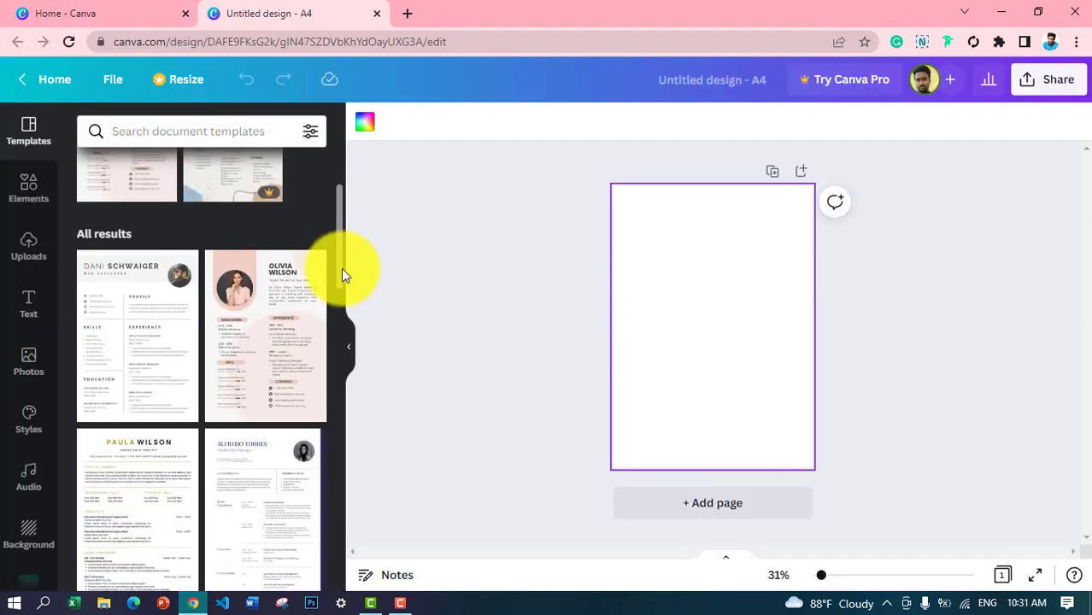
pyautogui.moveTo(341, 268); pyautogui.dragTo(328, 458)
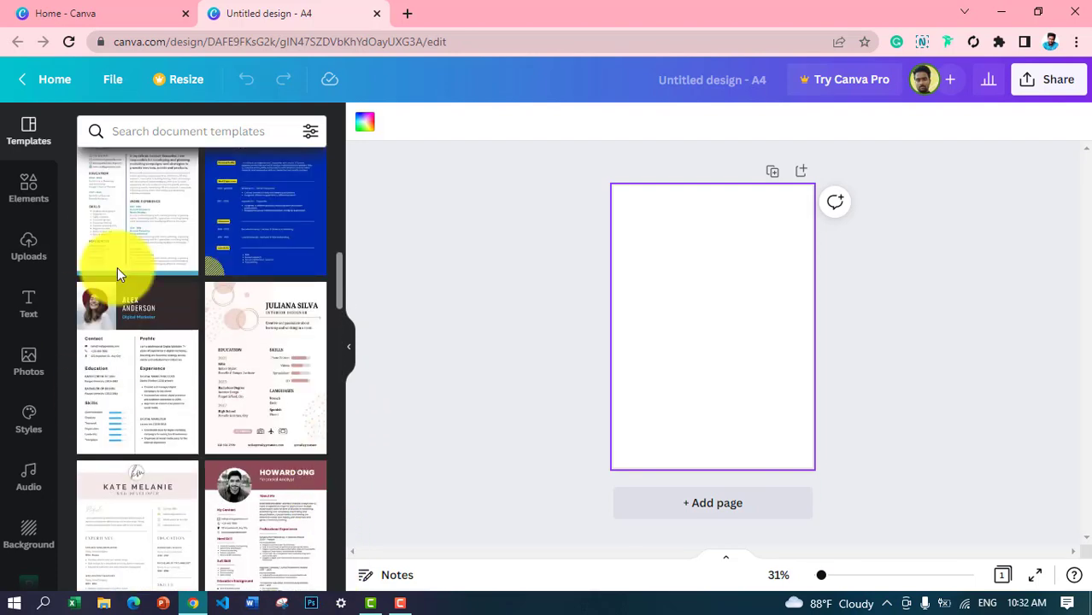
# Step: Apply the Digital Marketer resume template to the page and zoom in on it
pyautogui.click(130, 373)
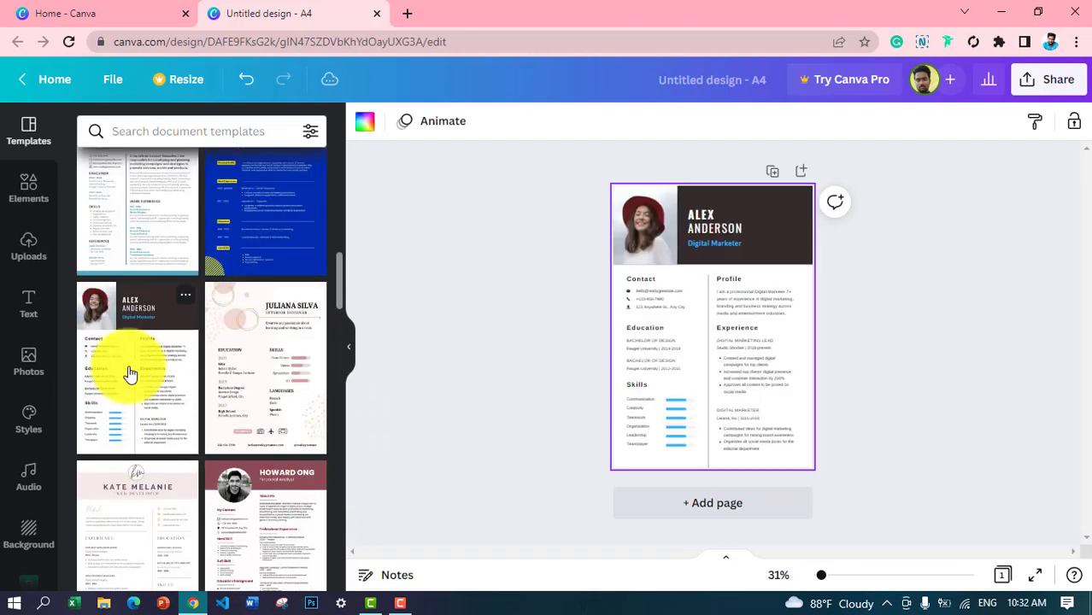
pyautogui.moveTo(824, 578); pyautogui.dragTo(832, 578)
pyautogui.moveTo(1086, 294); pyautogui.dragTo(1087, 231)
pyautogui.click(494, 534)
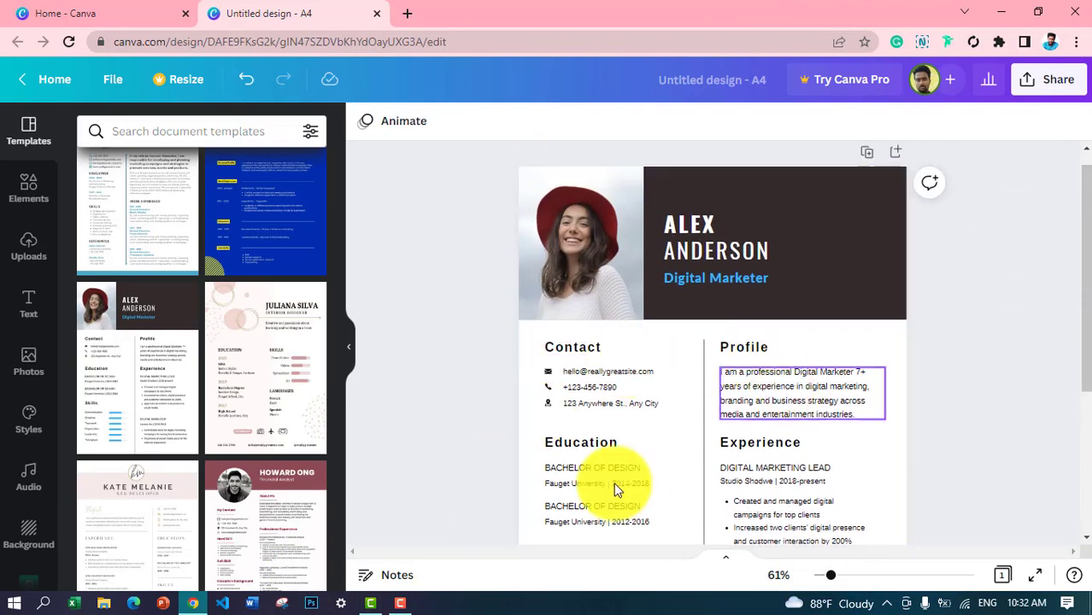
pyautogui.moveTo(834, 578); pyautogui.dragTo(826, 579)
pyautogui.moveTo(1087, 306); pyautogui.dragTo(1085, 354)
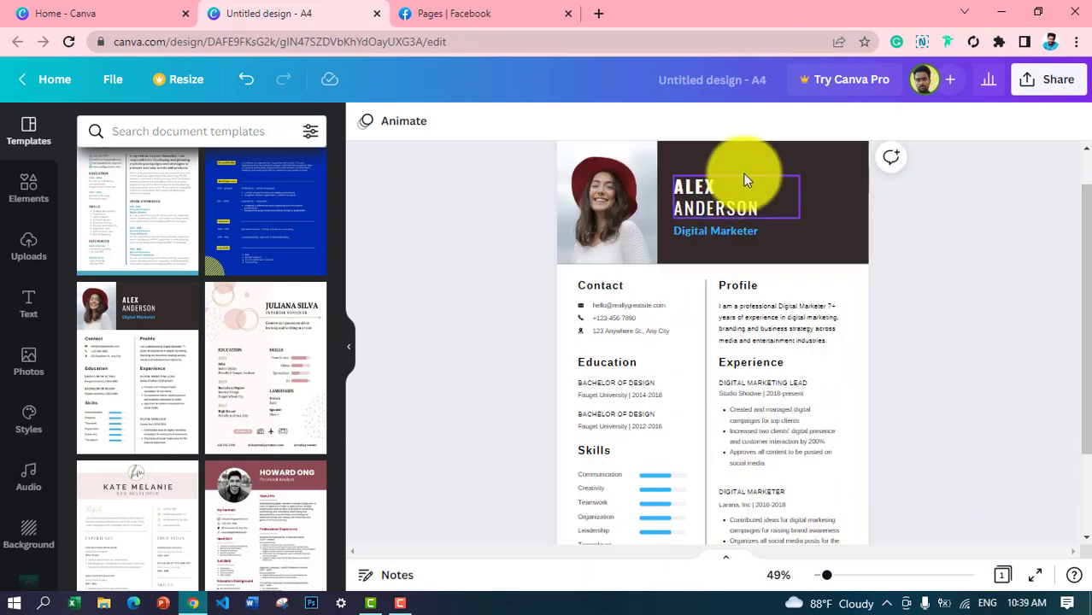
pyautogui.moveTo(389, 606)
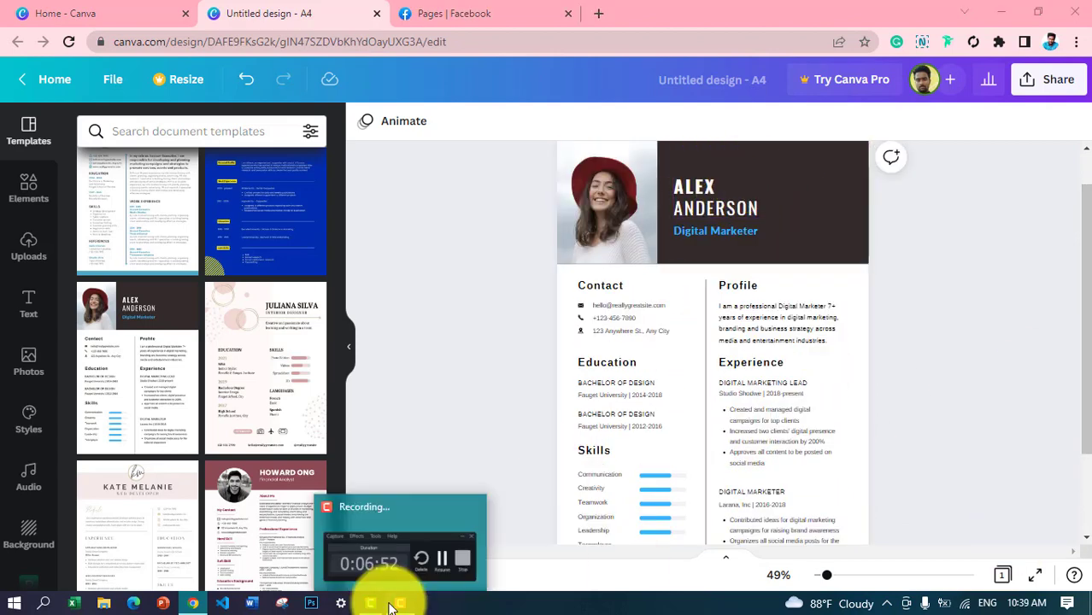
# Step: Replace the name with the owner's name and the title with 'Professional Web Design'
pyautogui.click(722, 191)
pyautogui.moveTo(760, 197); pyautogui.dragTo(825, 188)
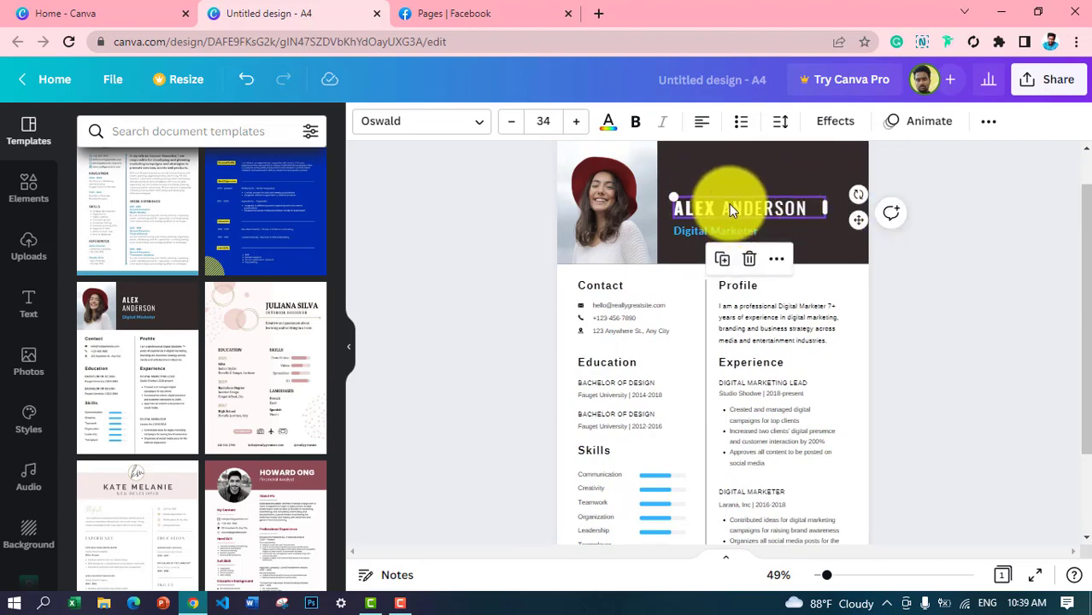
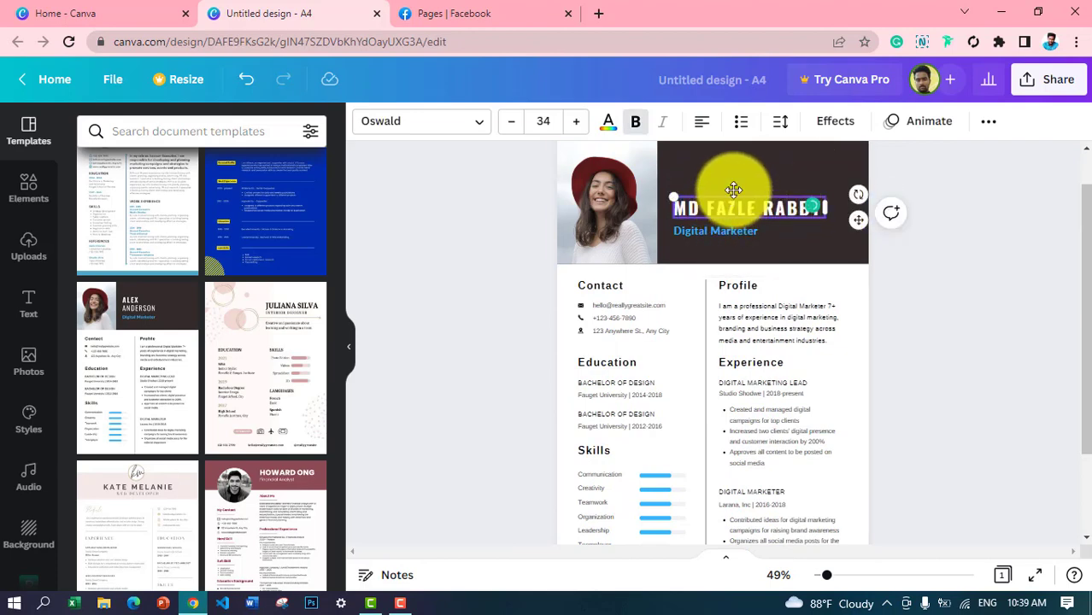
pyautogui.doubleClick(703, 233)
pyautogui.write('Prof')
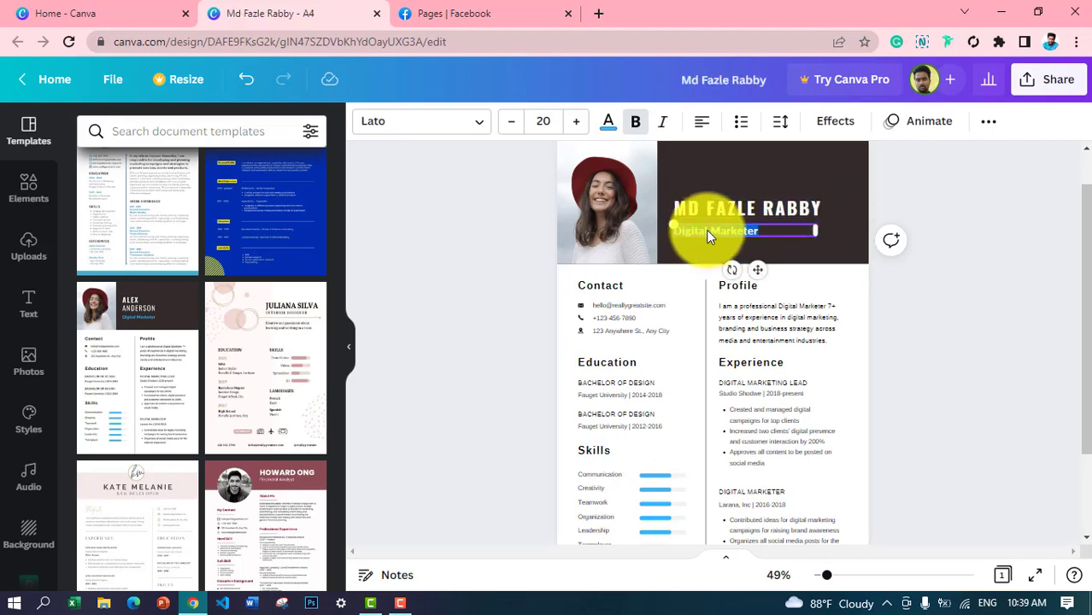
pyautogui.write('essional Web Design')
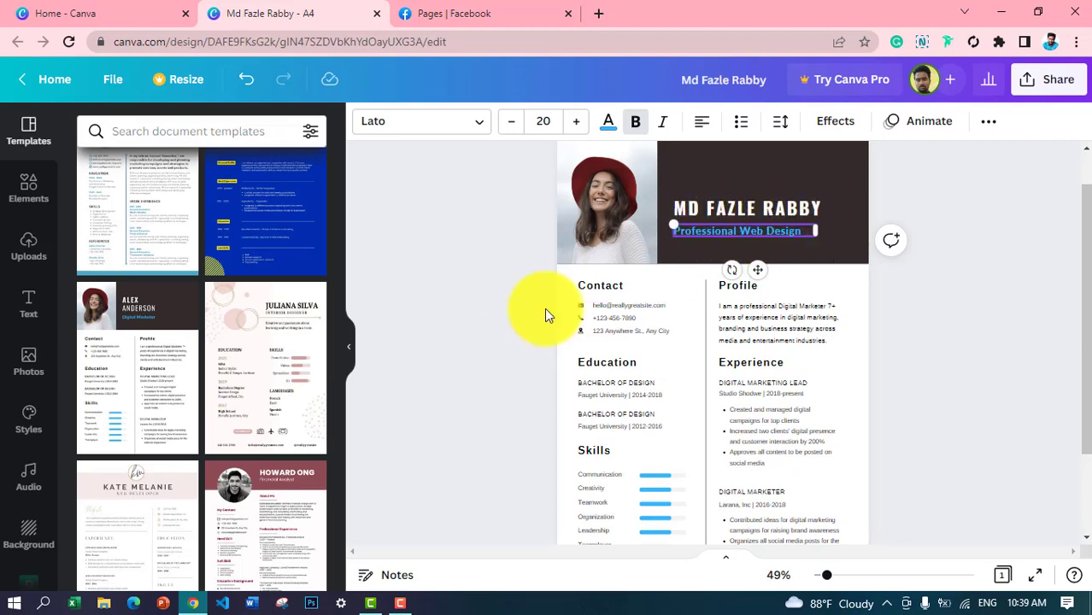
# Step: Replace the sample e-mail and phone number with the owner's contact details
pyautogui.doubleClick(622, 305)
pyautogui.click(654, 307)
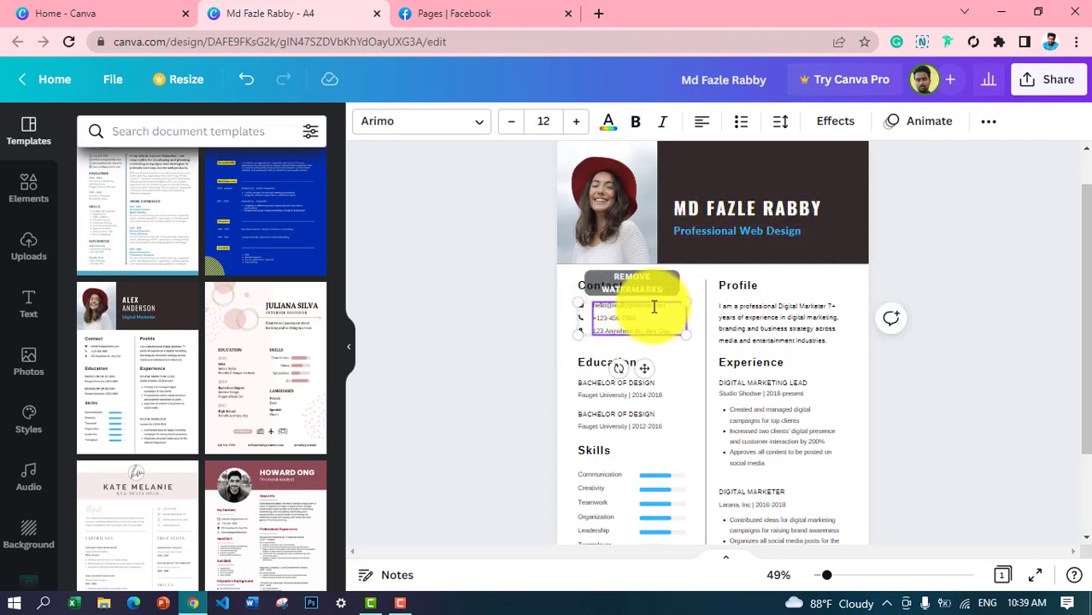
pyautogui.click(951, 345)
pyautogui.moveTo(828, 576); pyautogui.dragTo(844, 581)
pyautogui.doubleClick(517, 282)
pyautogui.click(560, 285)
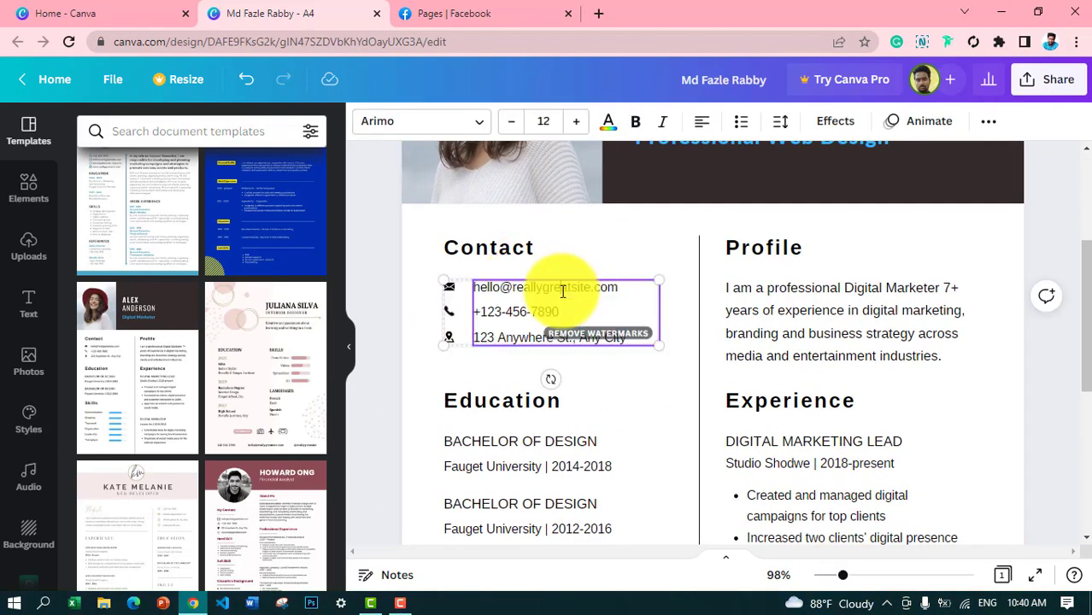
pyautogui.moveTo(591, 289); pyautogui.dragTo(476, 288)
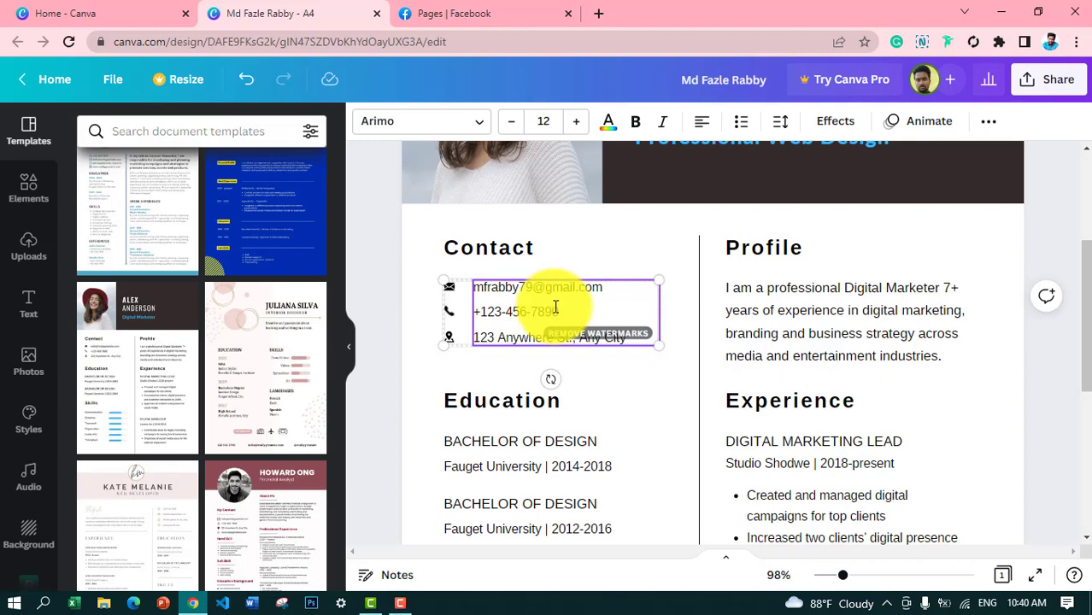
pyautogui.moveTo(555, 308); pyautogui.dragTo(482, 310)
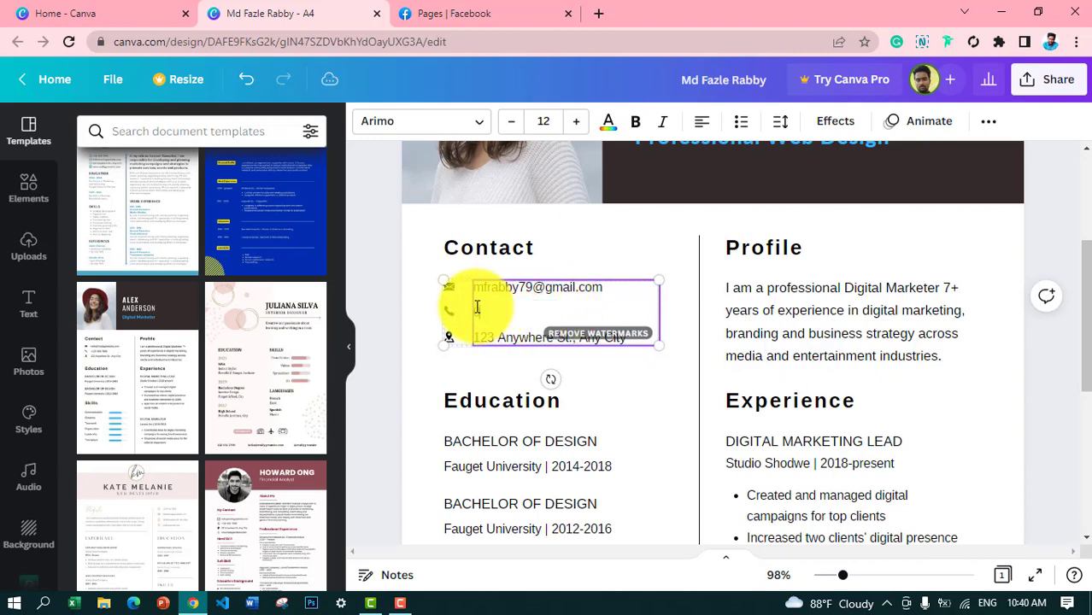
# Step: Replace the sample address line with the owner's address
pyautogui.click(601, 242)
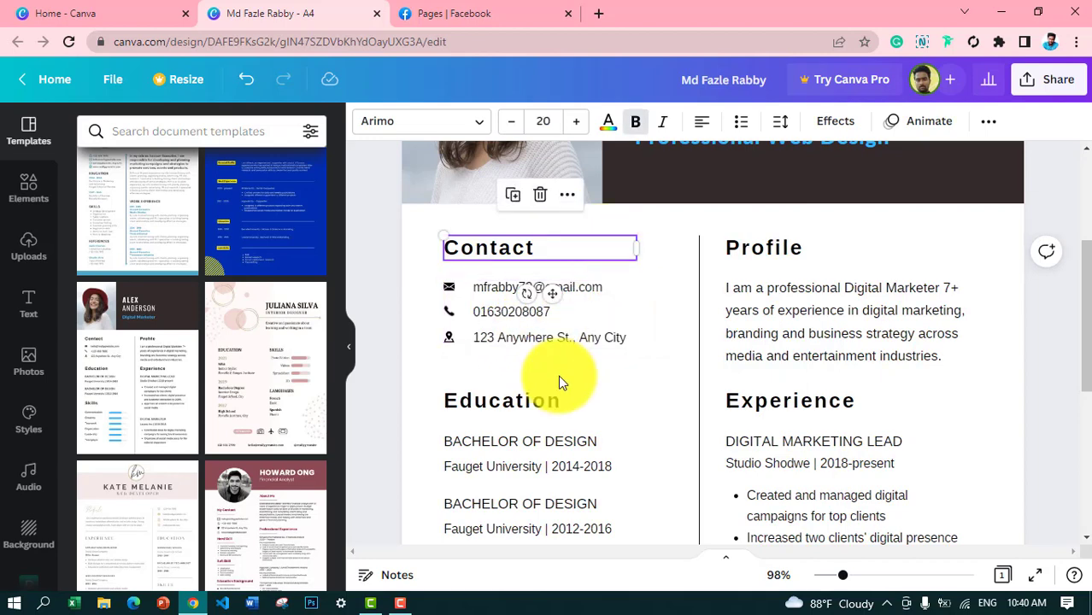
pyautogui.click(547, 339)
pyautogui.click(547, 339)
pyautogui.moveTo(628, 342); pyautogui.dragTo(502, 357)
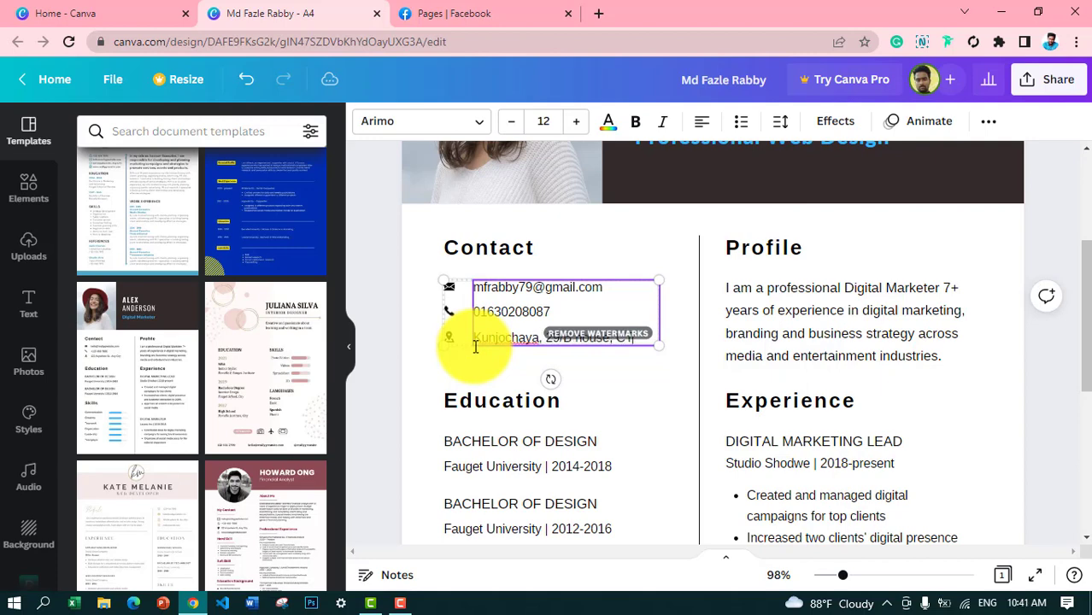
pyautogui.write('G')
pyautogui.click(625, 225)
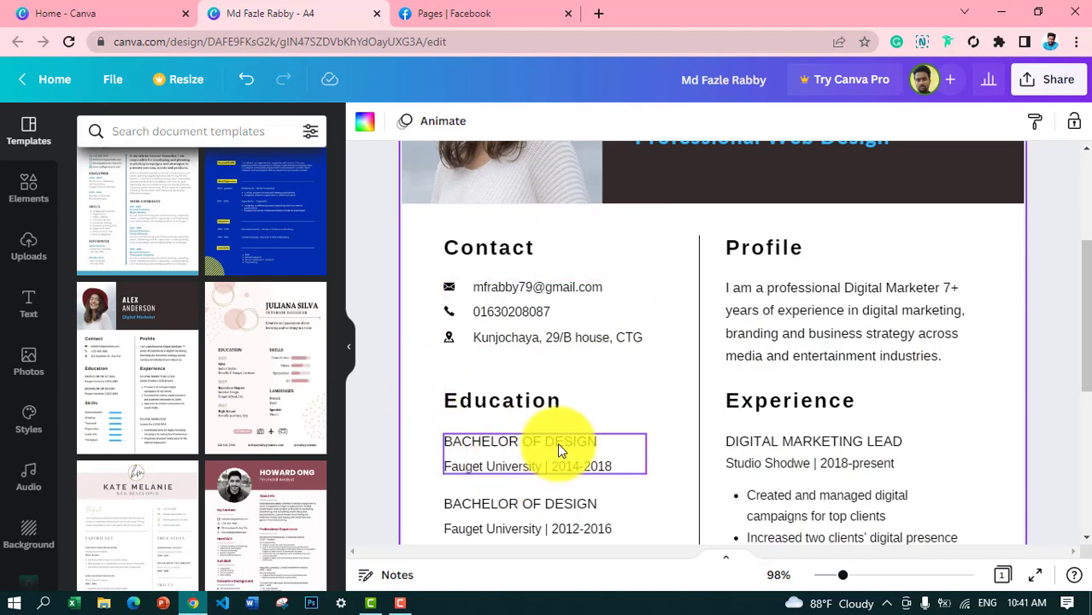
pyautogui.moveTo(1084, 274); pyautogui.dragTo(585, 188)
pyautogui.click(522, 280)
# Step: Delete the placeholder photo and add the owner's uploaded portrait to the page
pyautogui.press('Delete')
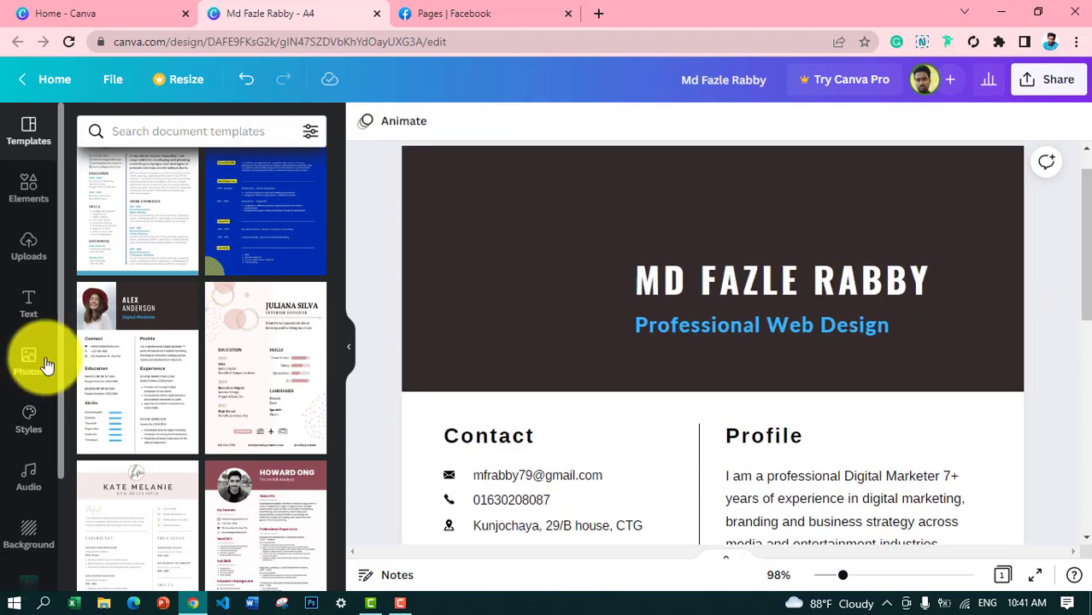
pyautogui.click(28, 246)
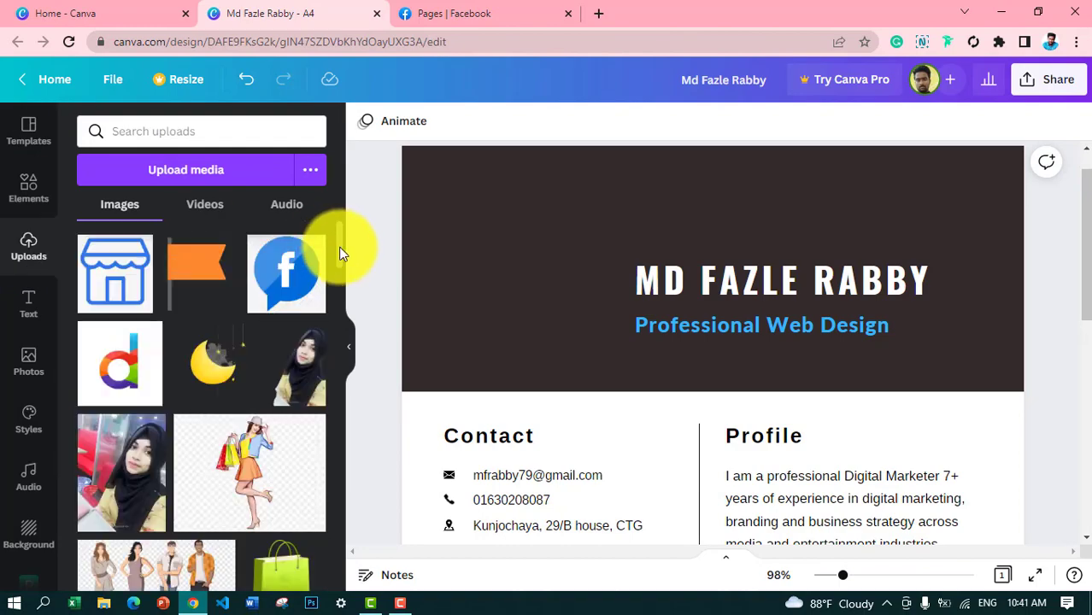
pyautogui.moveTo(341, 253); pyautogui.dragTo(339, 498)
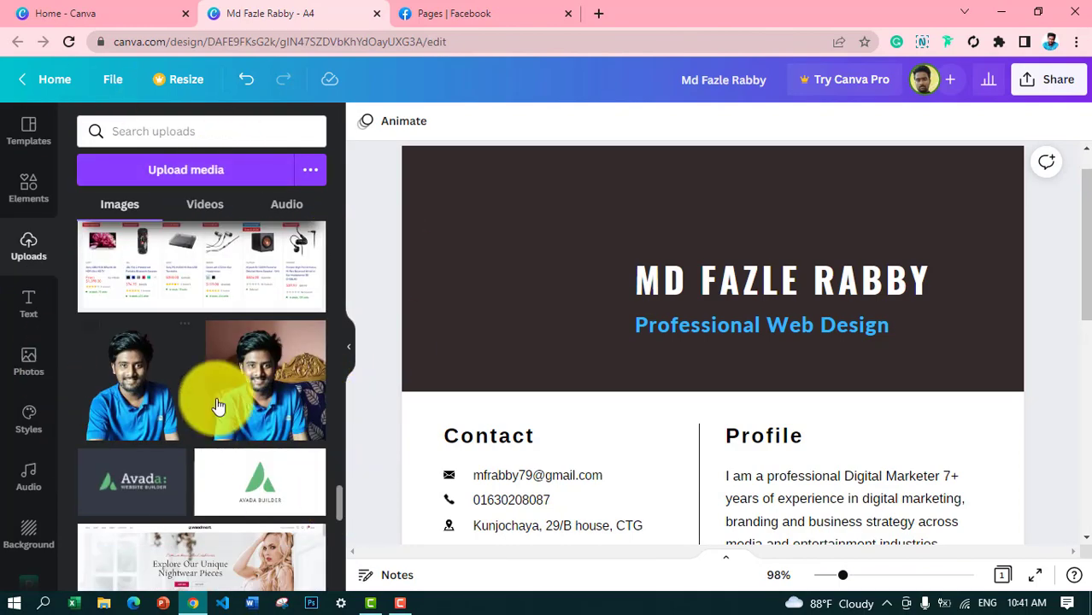
pyautogui.click(139, 403)
# Step: Resize and position the portrait to fill the dark header's left side
pyautogui.moveTo(690, 520); pyautogui.dragTo(523, 163)
pyautogui.moveTo(1087, 236); pyautogui.dragTo(1090, 190)
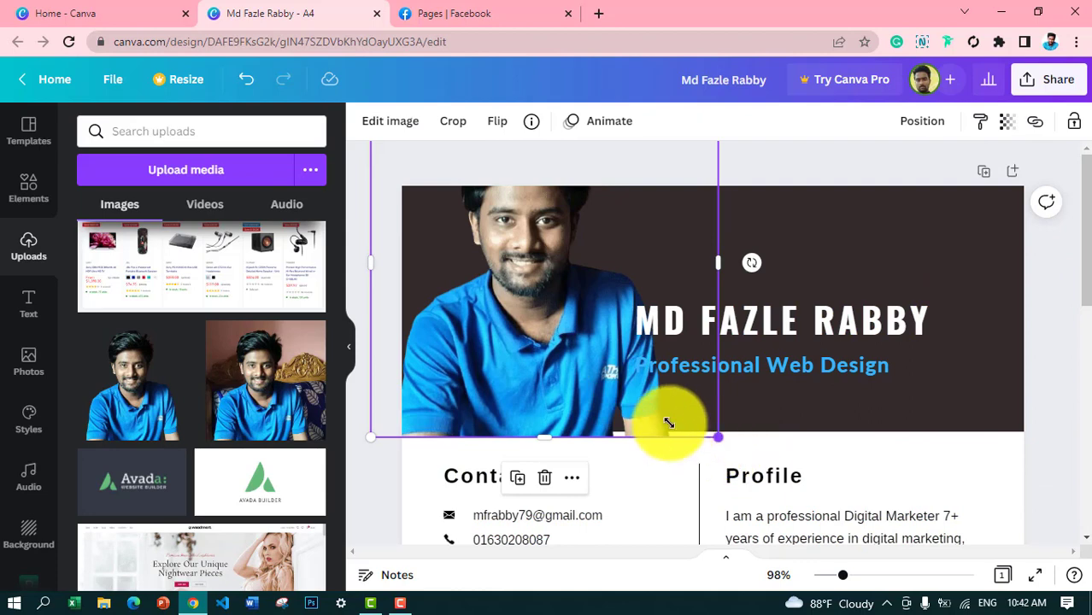
pyautogui.moveTo(718, 437); pyautogui.dragTo(588, 358)
pyautogui.moveTo(488, 254); pyautogui.dragTo(505, 348)
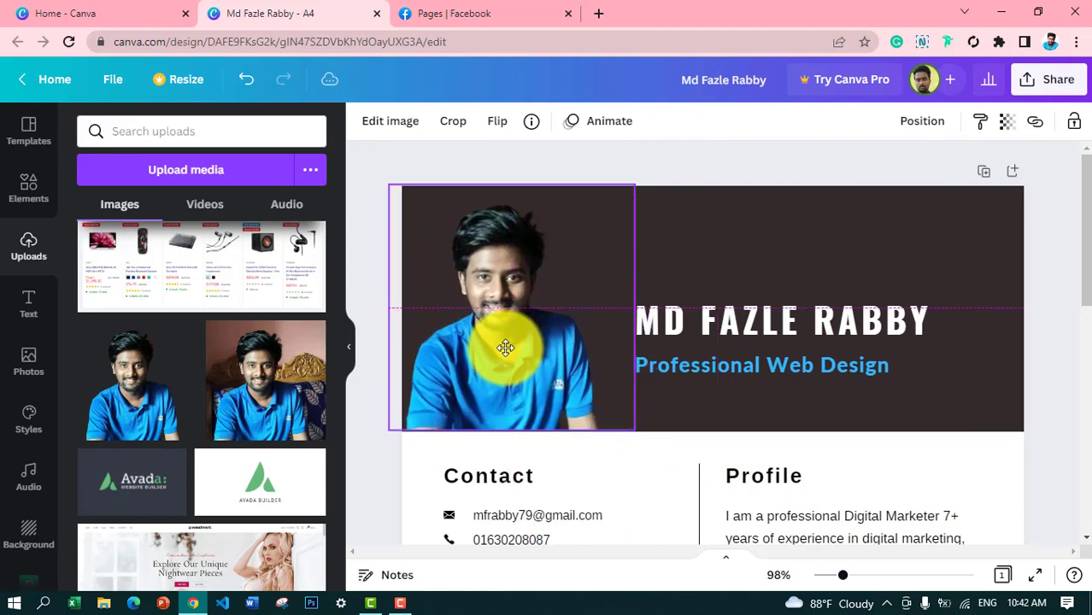
pyautogui.moveTo(636, 185); pyautogui.dragTo(633, 190)
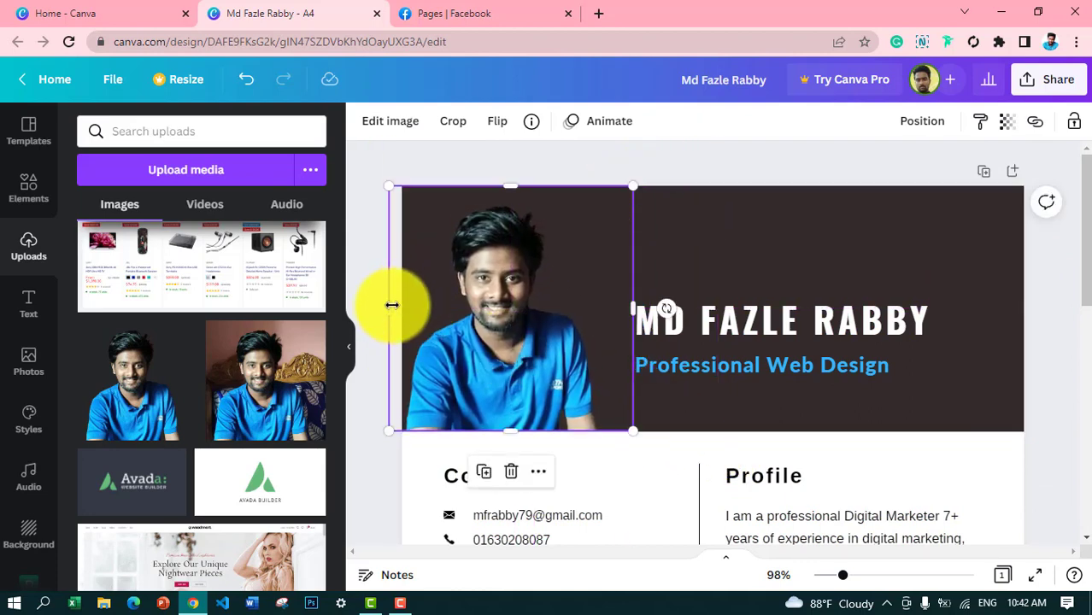
pyautogui.moveTo(392, 306); pyautogui.dragTo(406, 306)
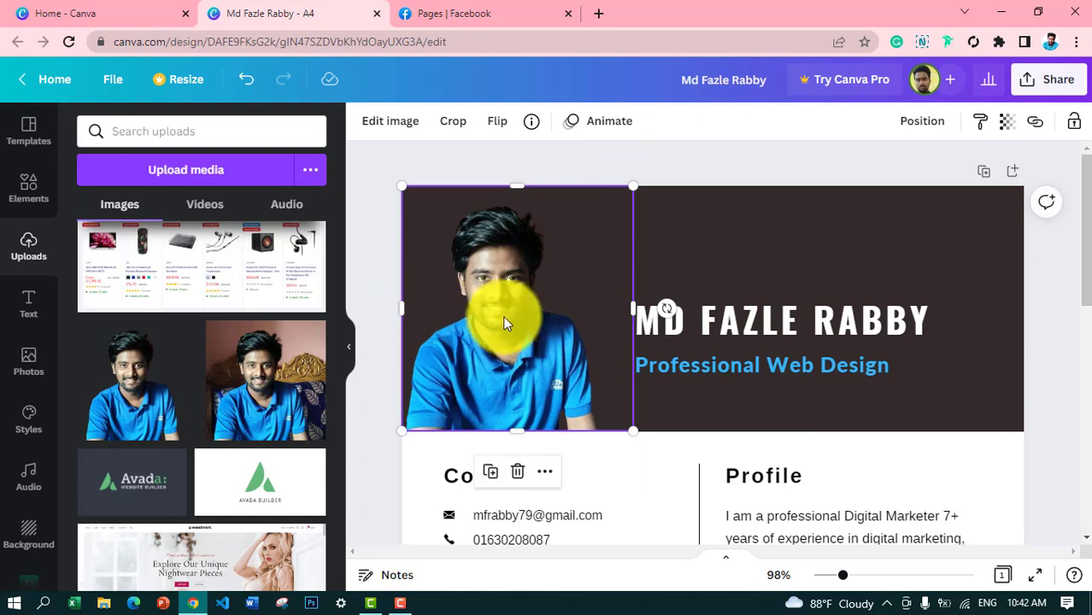
# Step: Adjust the header photo to brightness 40, contrast 5 and saturation 19
pyautogui.click(398, 126)
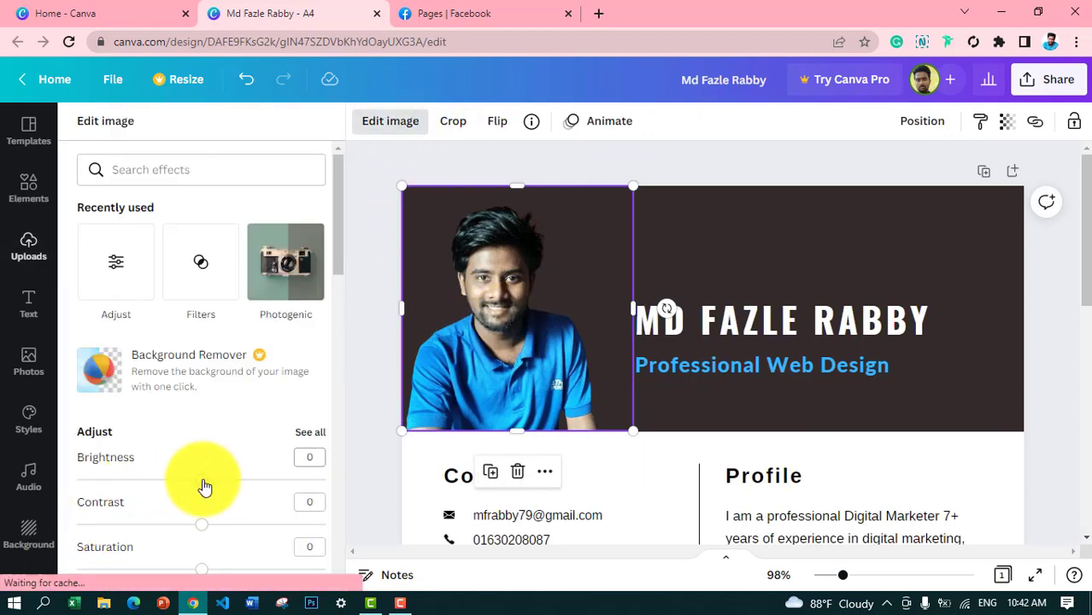
pyautogui.moveTo(204, 480); pyautogui.dragTo(252, 489)
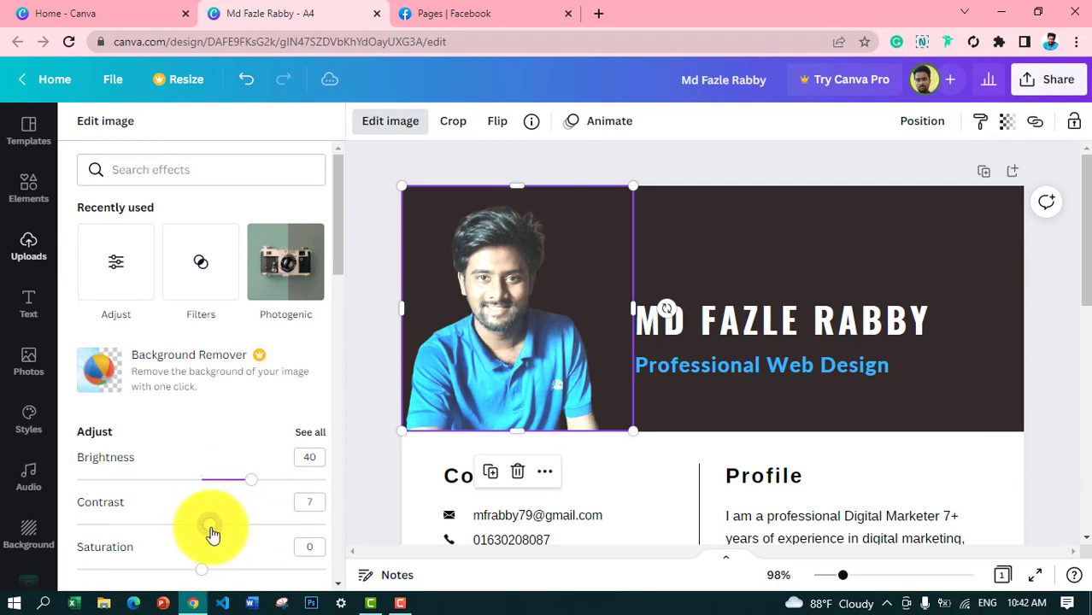
pyautogui.click(208, 526)
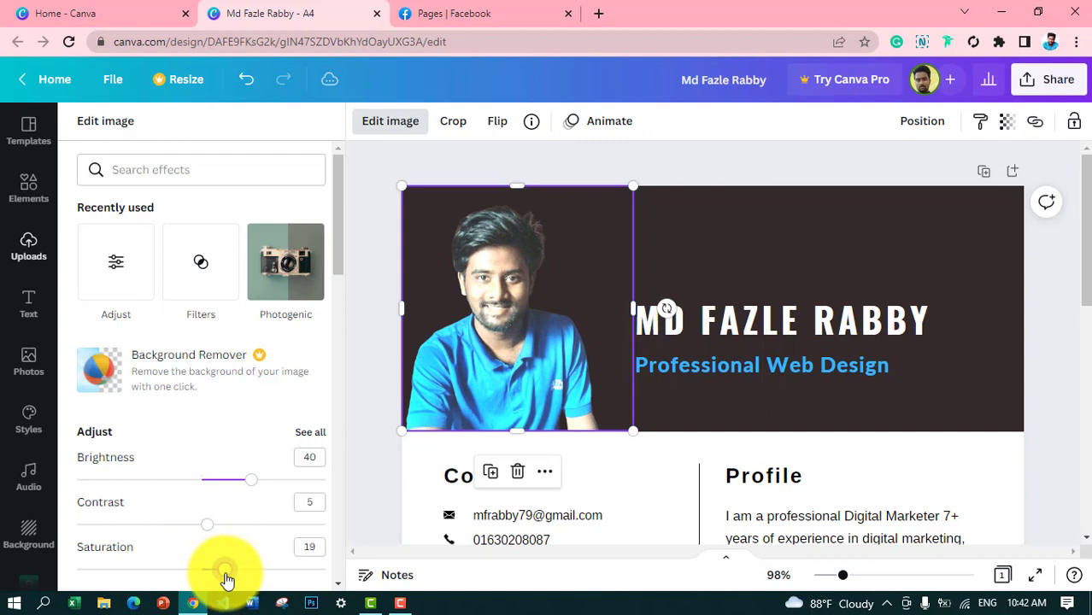
pyautogui.click(1053, 375)
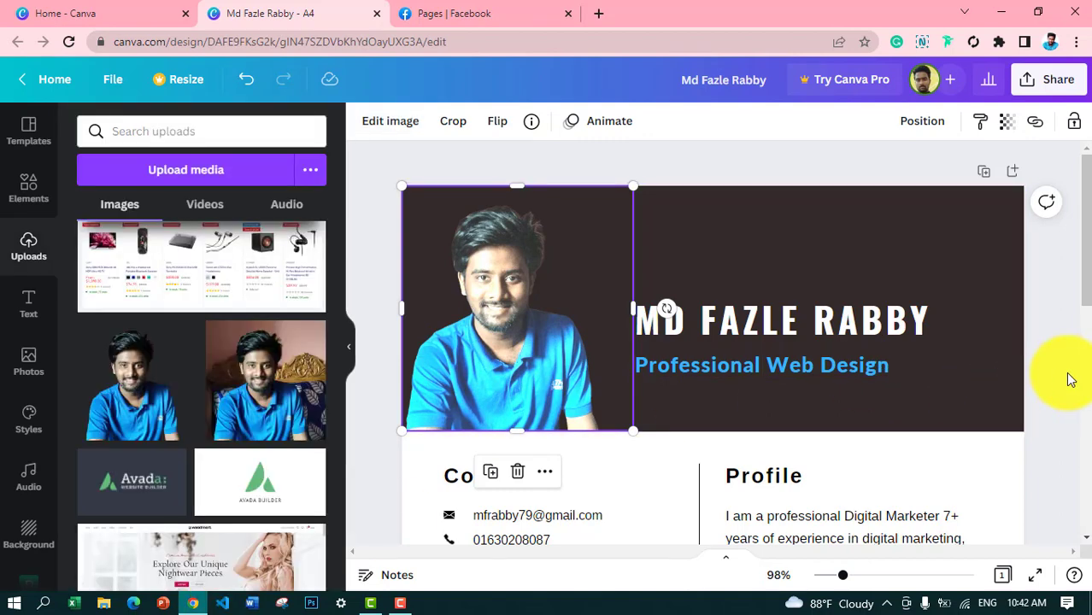
pyautogui.click(460, 416)
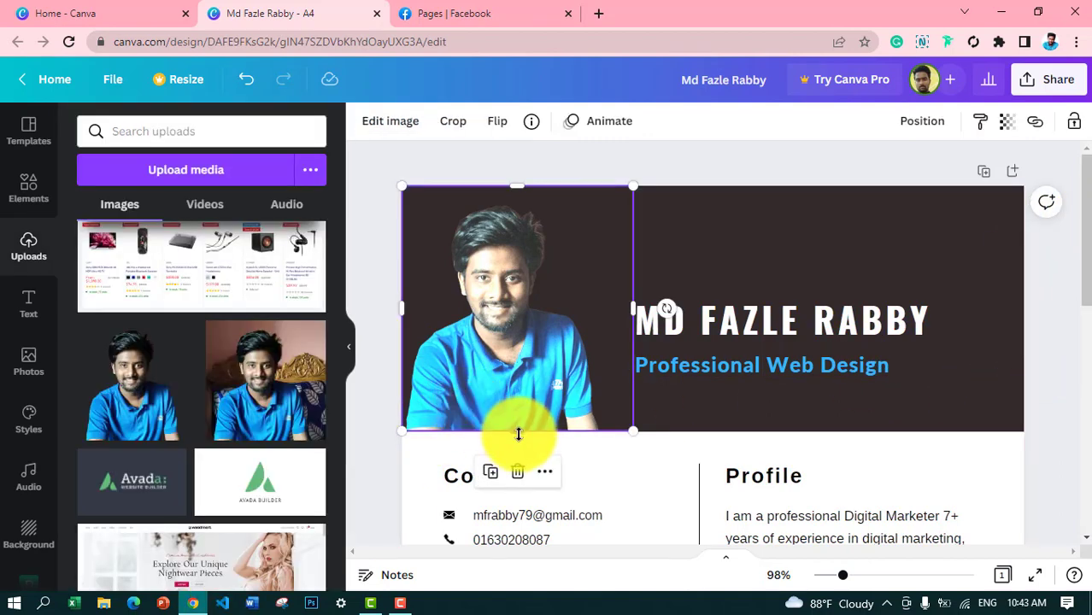
pyautogui.click(1056, 302)
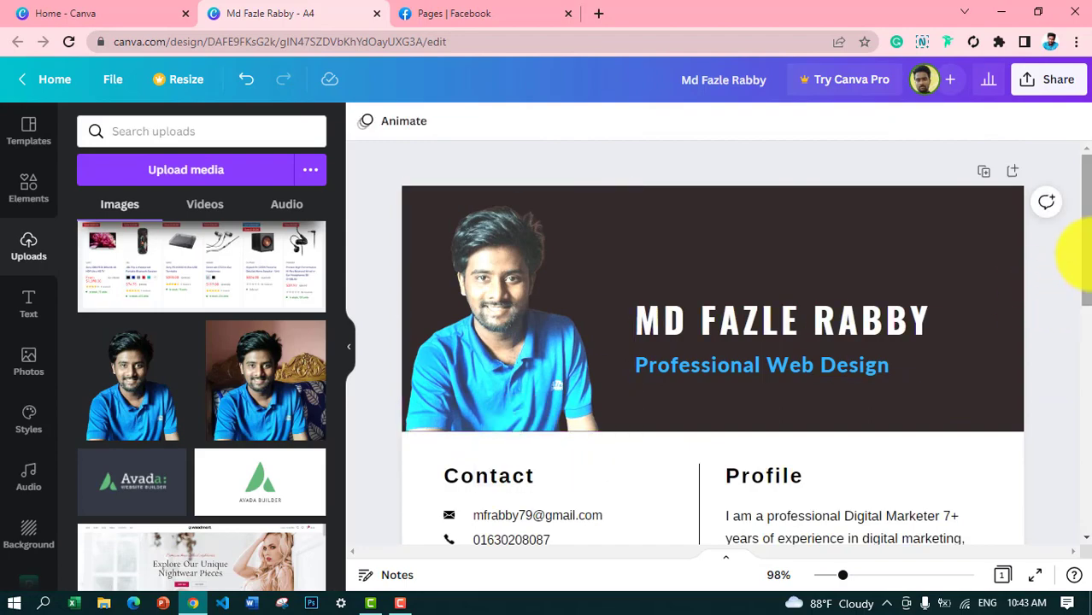
# Step: Rename the first degree to 'BACHELOR OF BUSINESS STUDIES (BBS 2ND YEAR)'
pyautogui.moveTo(1084, 255); pyautogui.dragTo(1082, 371)
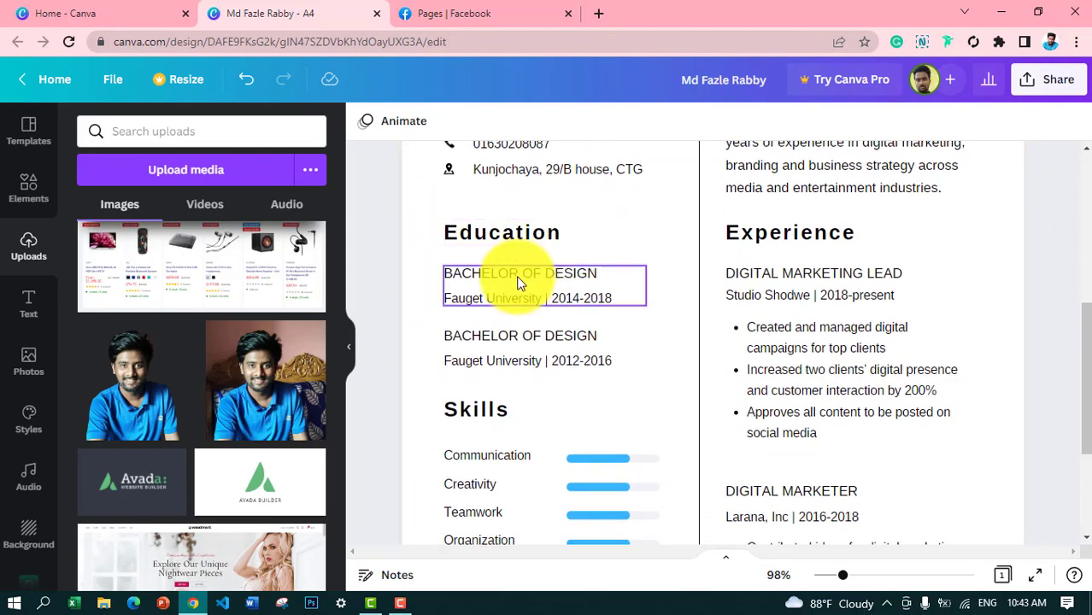
pyautogui.tripleClick(516, 282)
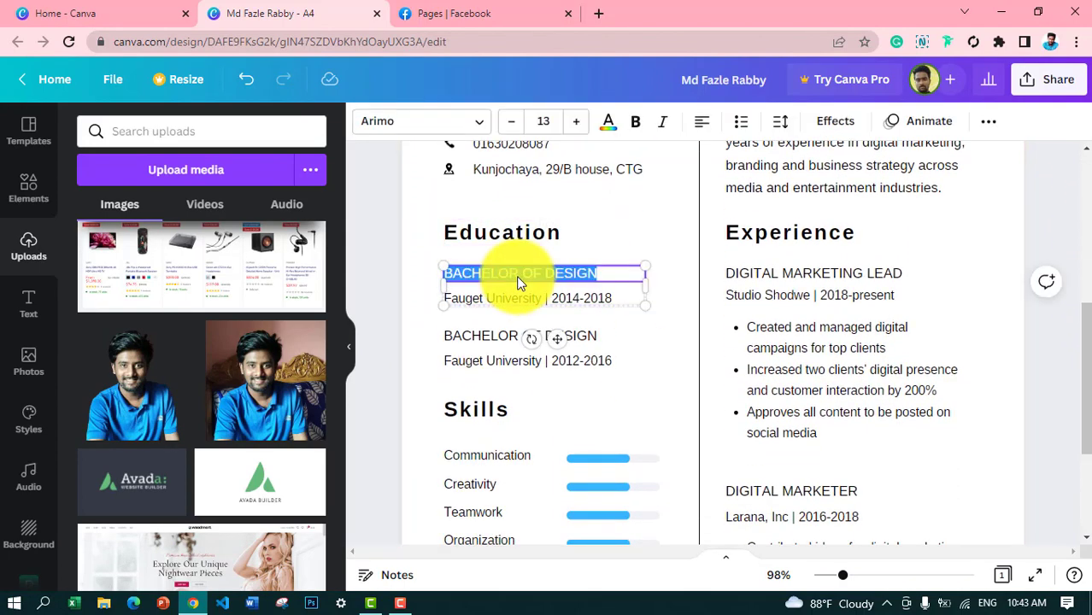
pyautogui.click(348, 346)
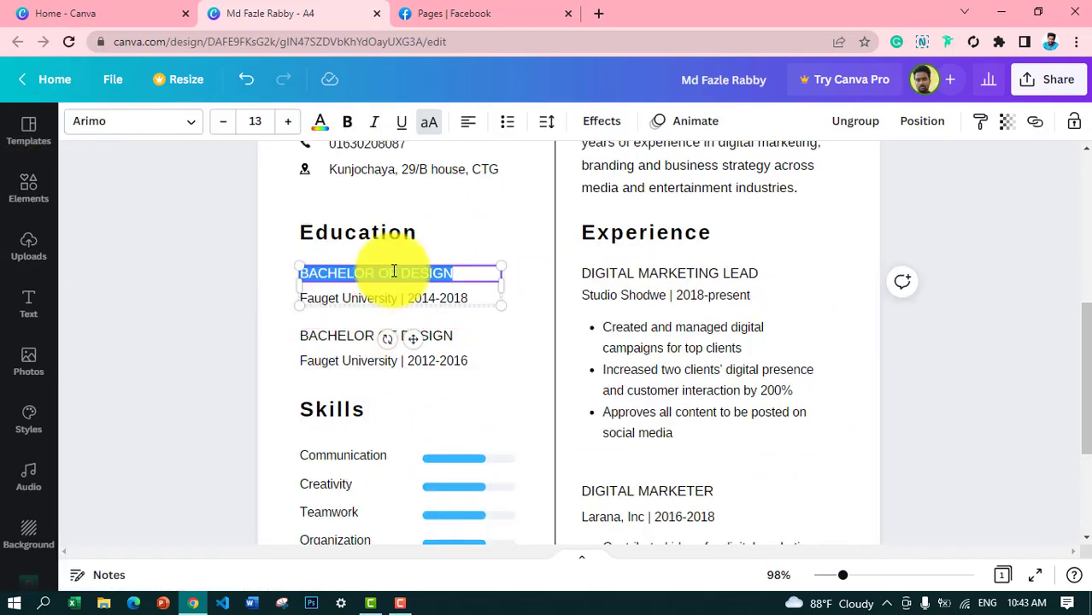
pyautogui.click(522, 239)
pyautogui.tripleClick(419, 273)
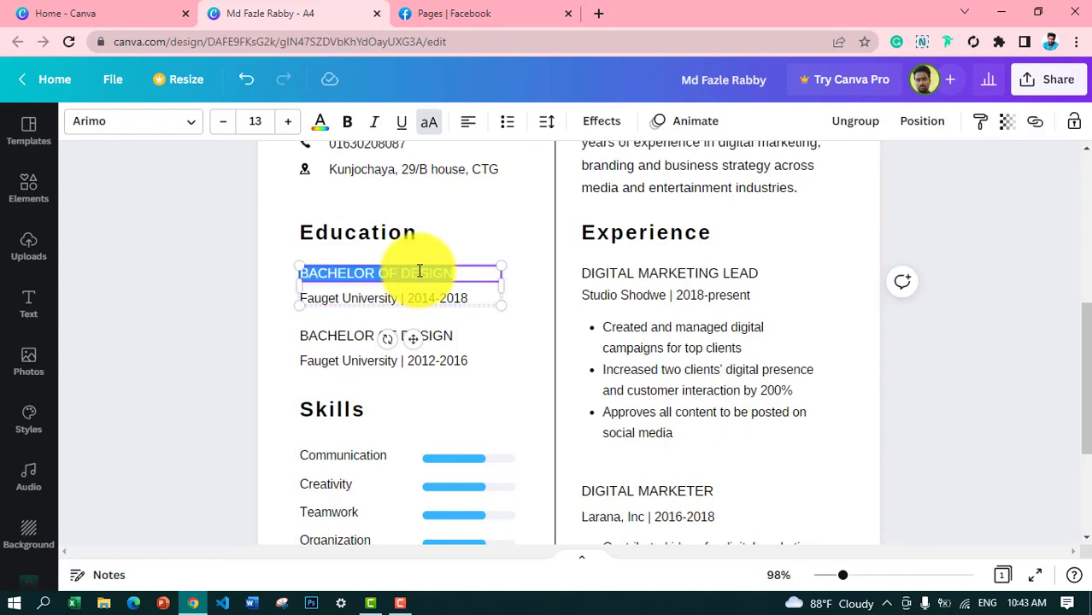
pyautogui.click(454, 272)
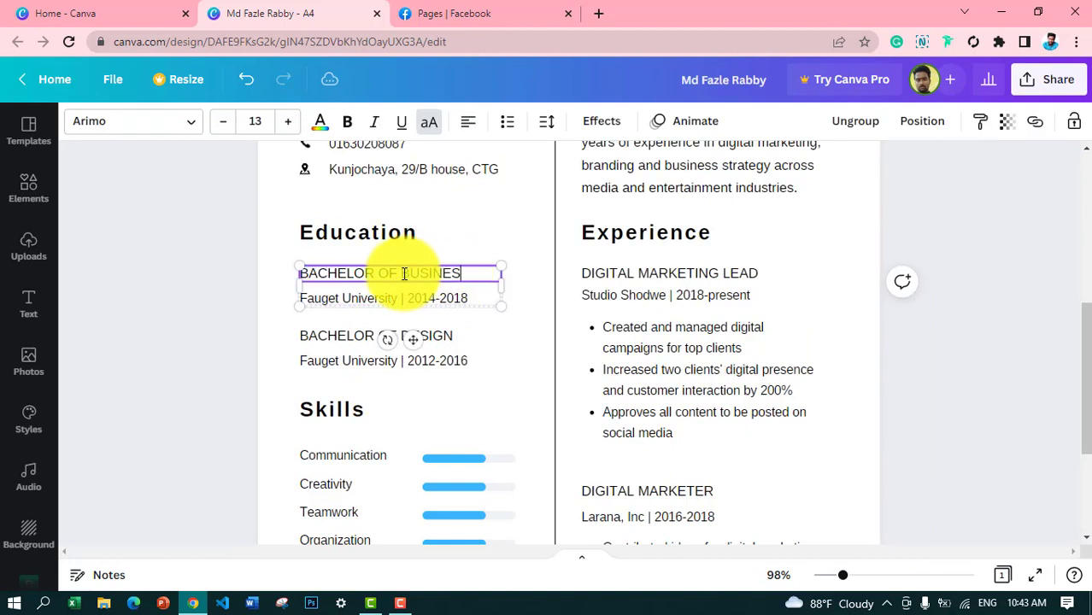
pyautogui.write('BUSINESS STUDIES (BBS')
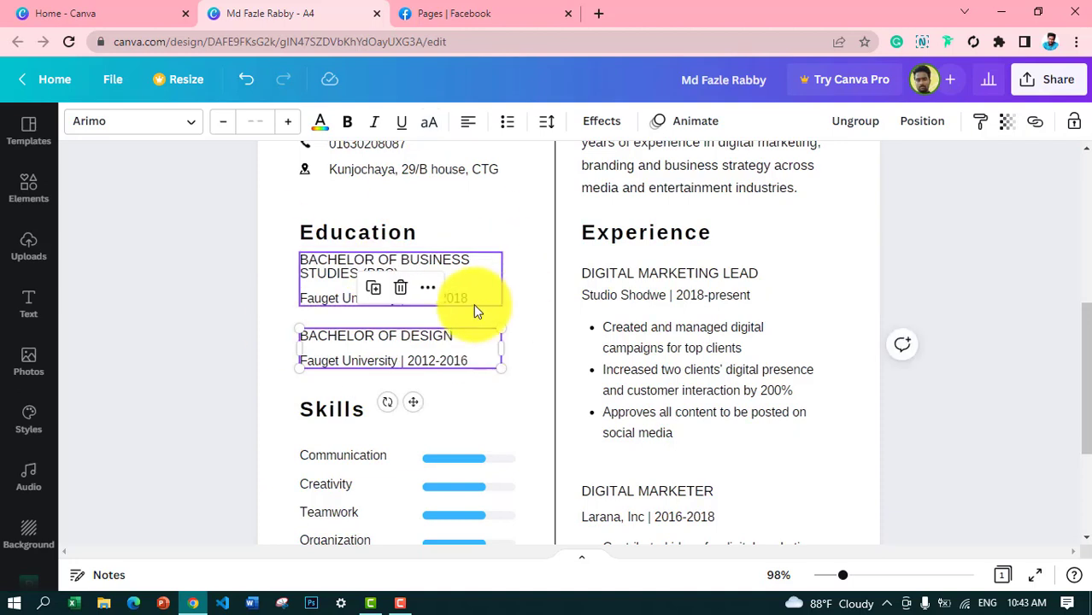
pyautogui.doubleClick(470, 297)
pyautogui.click(393, 270)
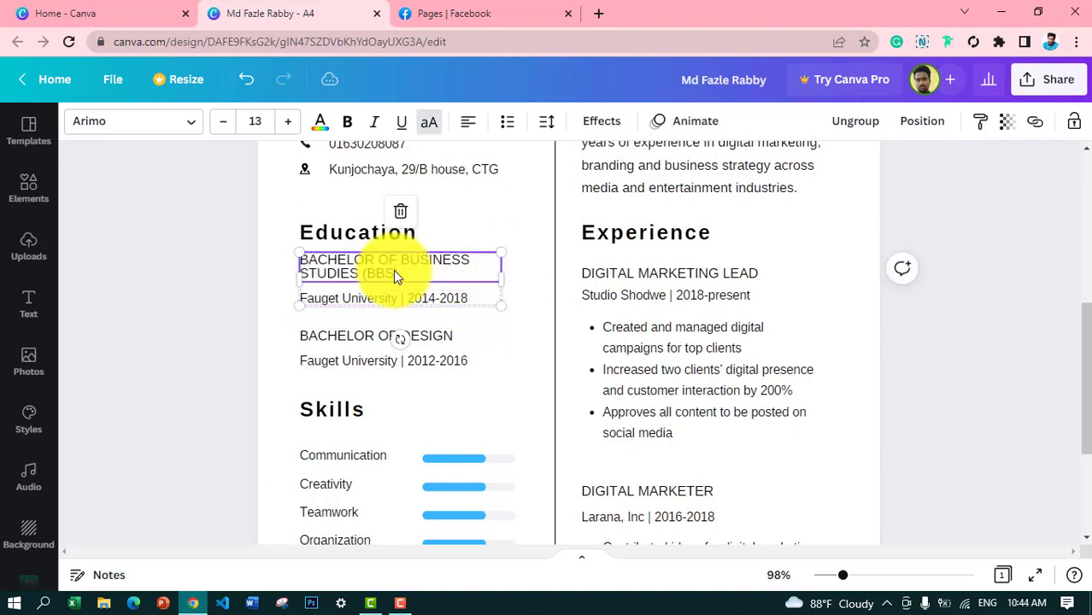
pyautogui.write('2ND YEAR')
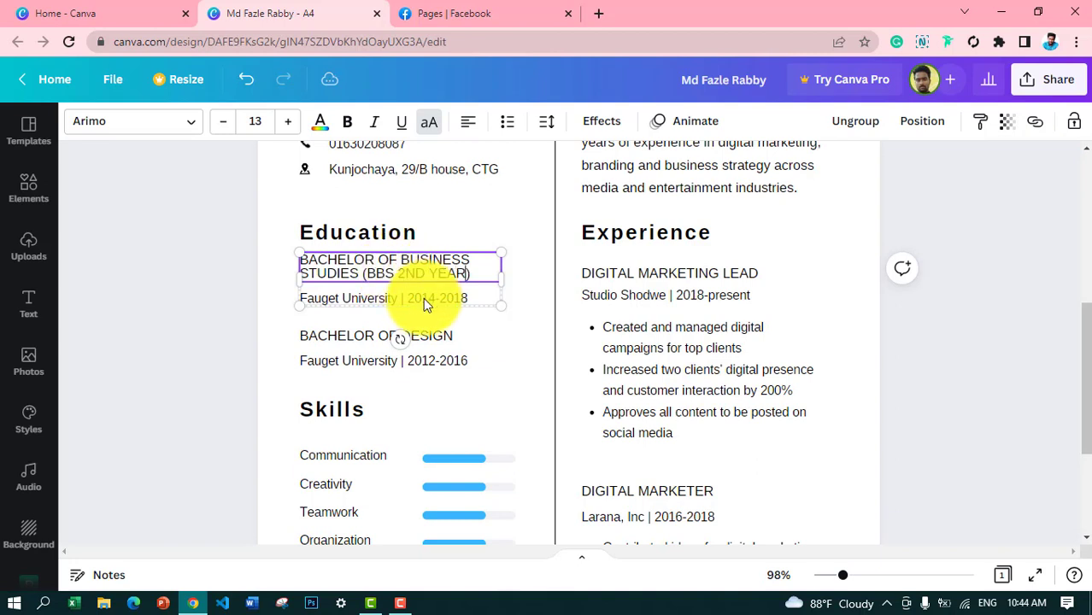
# Step: Change the institution line to 'Mohsin College, CTG | 2018-Present', widened to one line
pyautogui.click(364, 298)
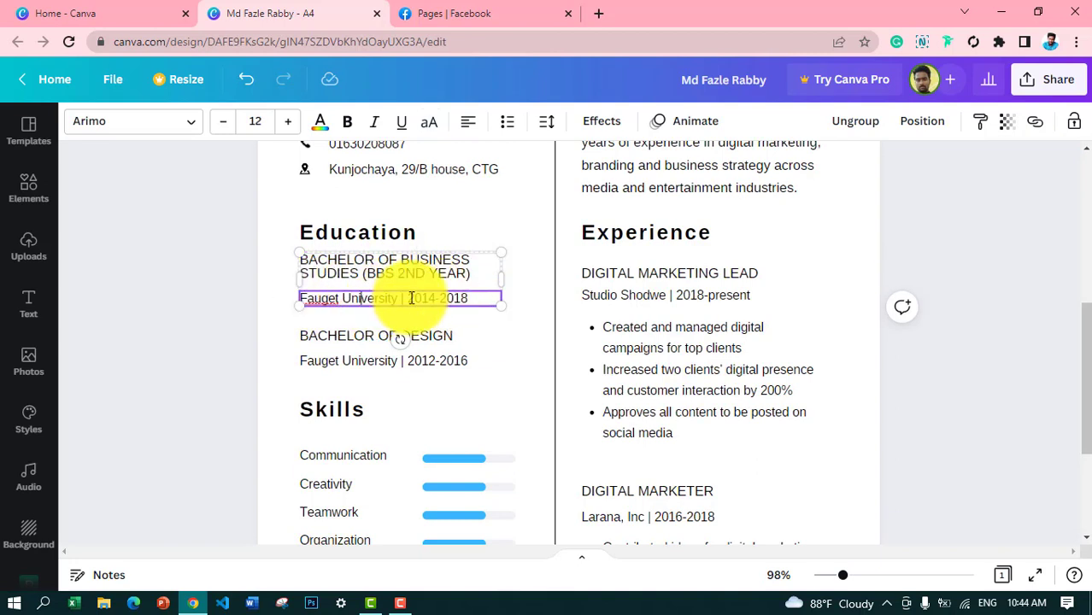
pyautogui.moveTo(399, 298); pyautogui.dragTo(304, 298)
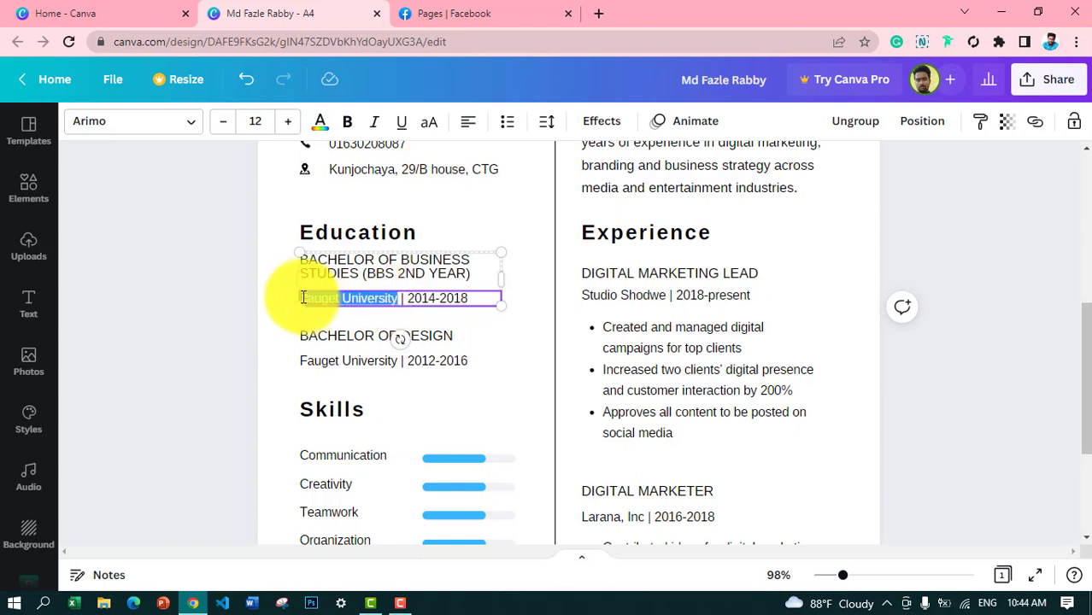
pyautogui.write('Mohsin ')
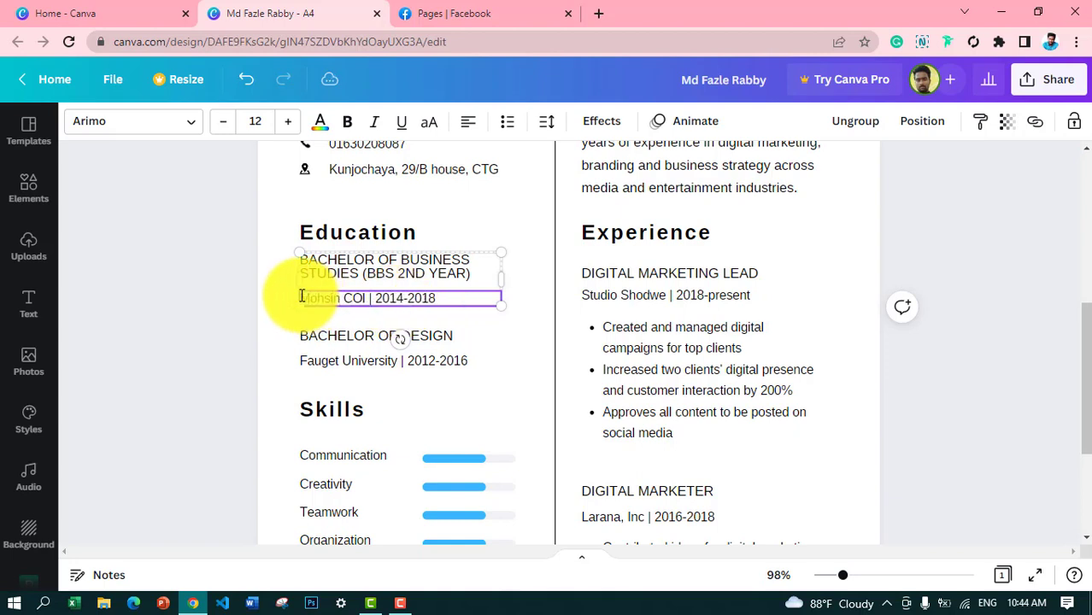
pyautogui.write('College')
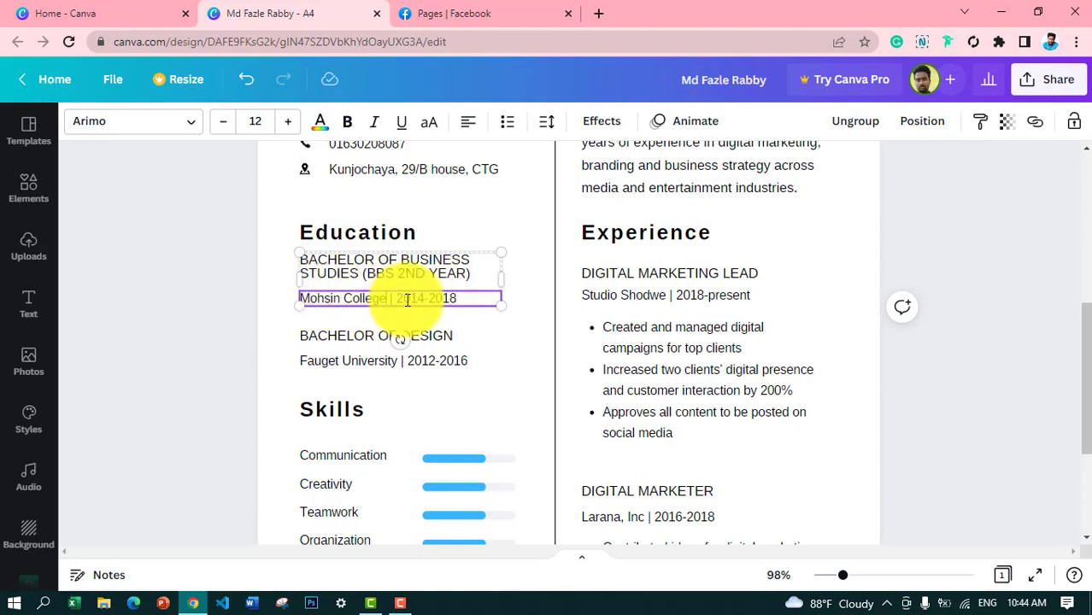
pyautogui.write(', CTF')
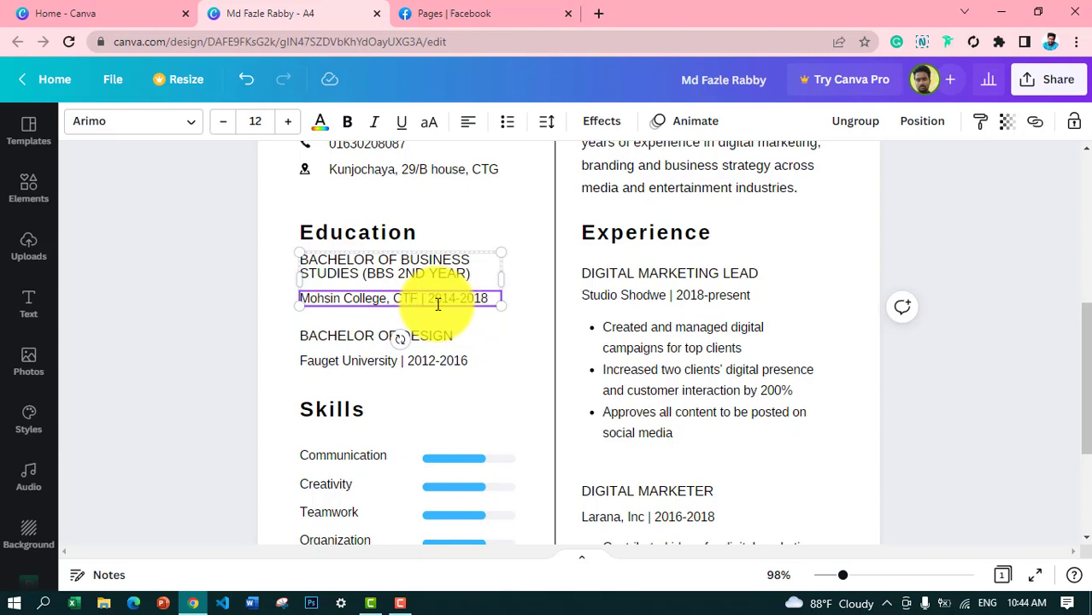
pyautogui.press('BackSpace')
pyautogui.write('G')
pyautogui.moveTo(492, 299); pyautogui.dragTo(431, 296)
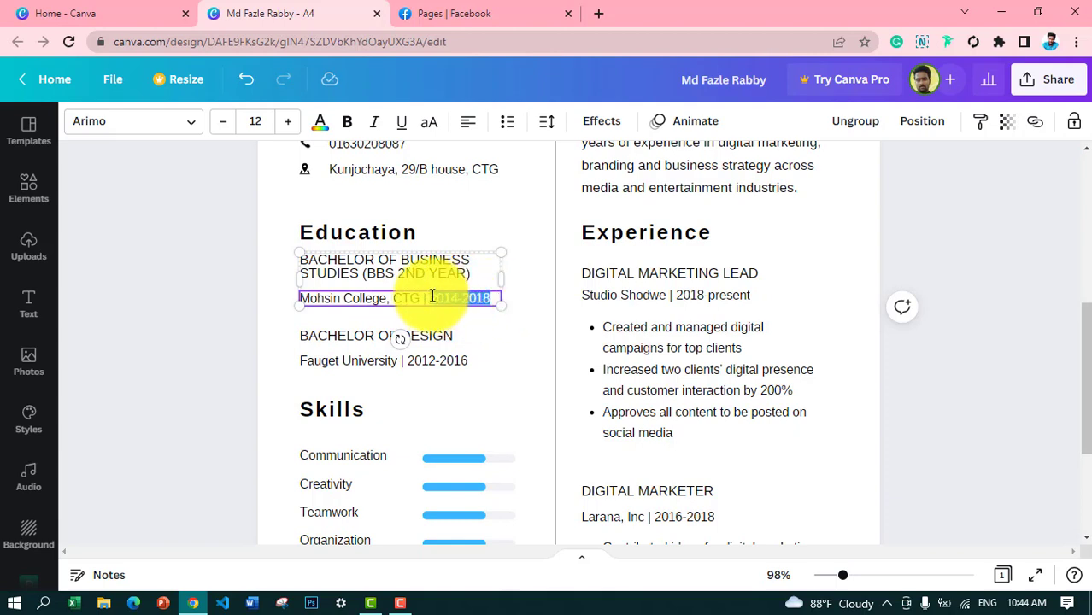
pyautogui.write('2018-Pre')
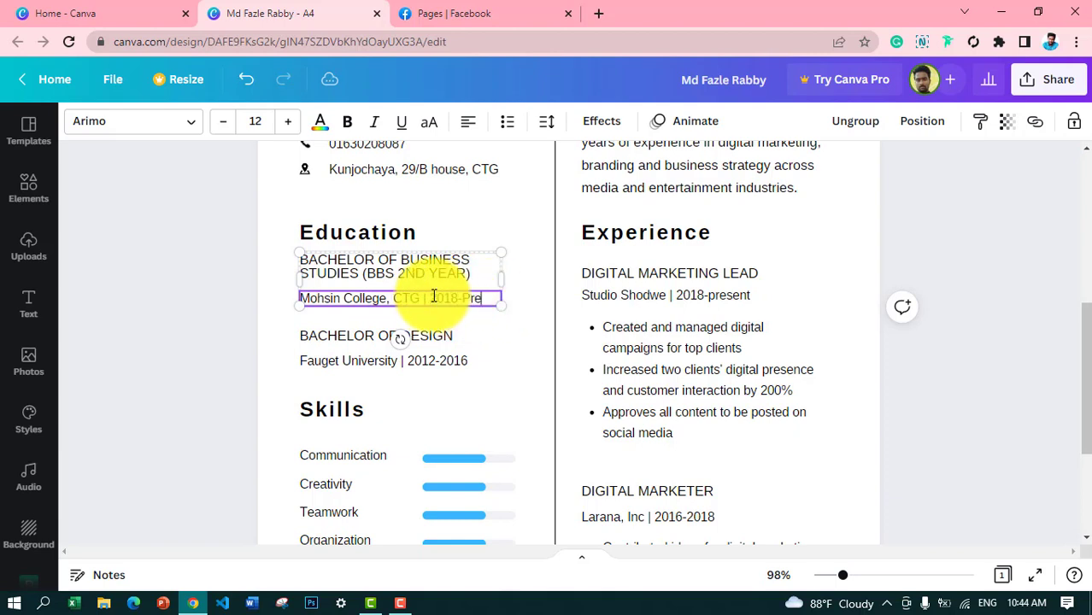
pyautogui.write('sent')
pyautogui.moveTo(506, 285); pyautogui.dragTo(507, 286)
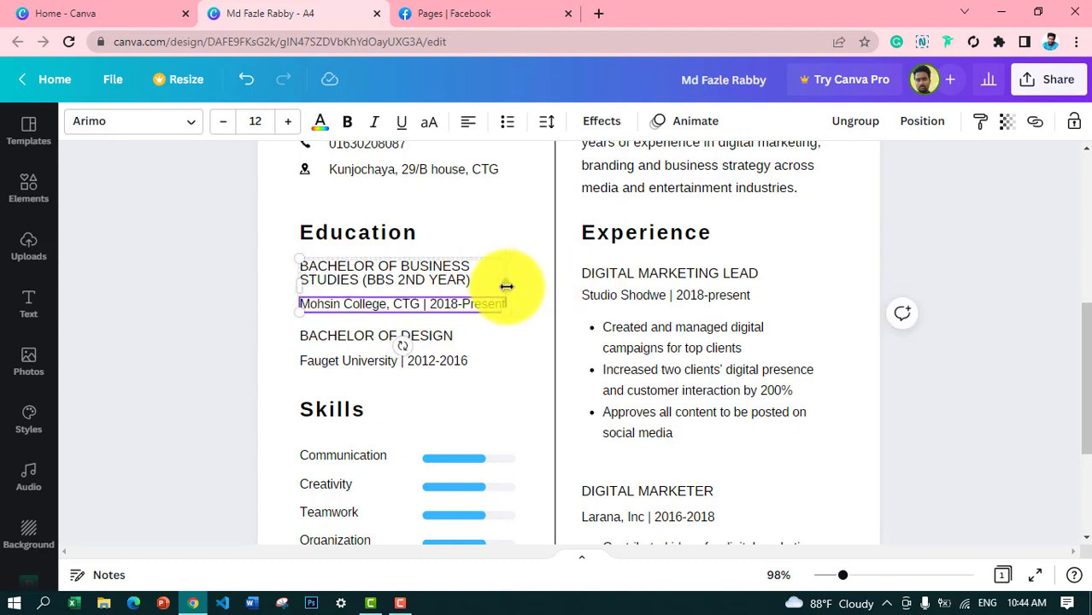
pyautogui.click(495, 215)
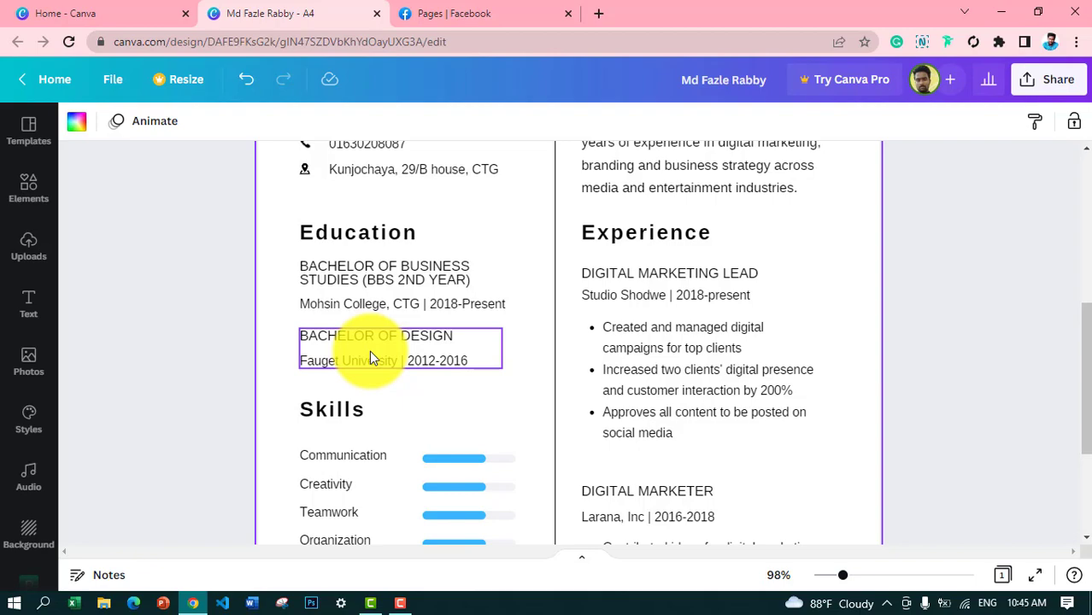
# Step: Rewrite the Bachelor of Design entry as 'HSC - 2018' with 'Hossain Ahmed College.' beneath
pyautogui.scroll(2, 1075, 228)
pyautogui.scroll(-3, 1051, 356)
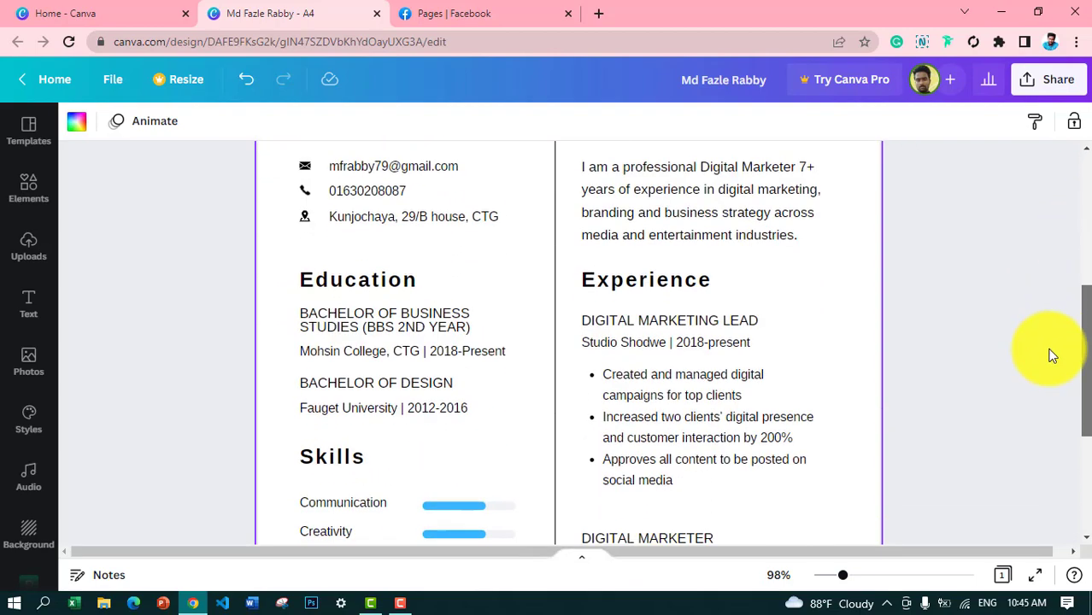
pyautogui.scroll(2, 1021, 346)
pyautogui.scroll(-3, 1026, 339)
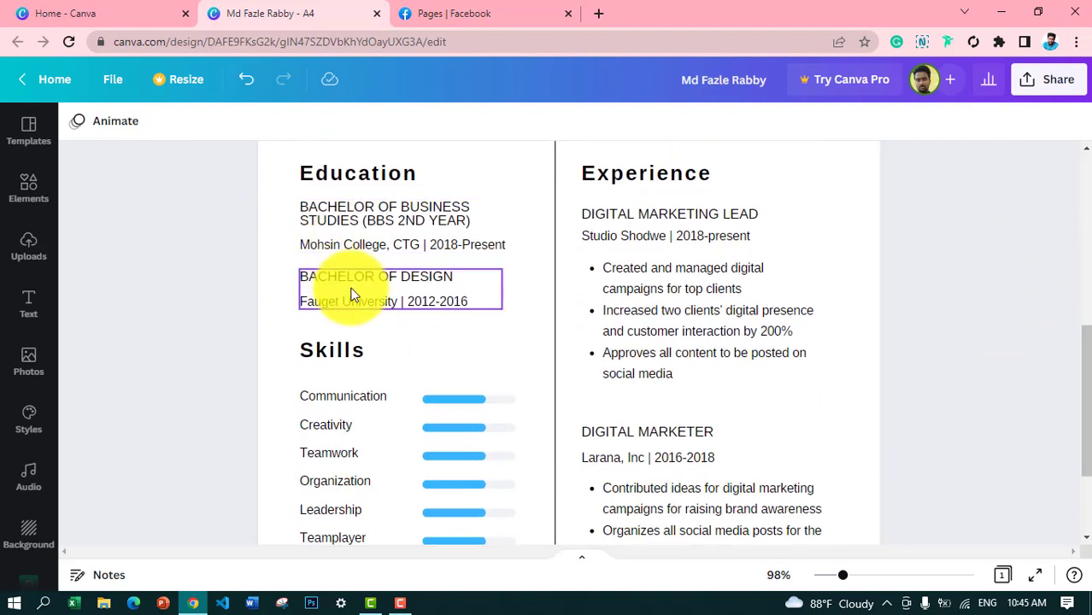
pyautogui.click(448, 284)
pyautogui.doubleClick(444, 280)
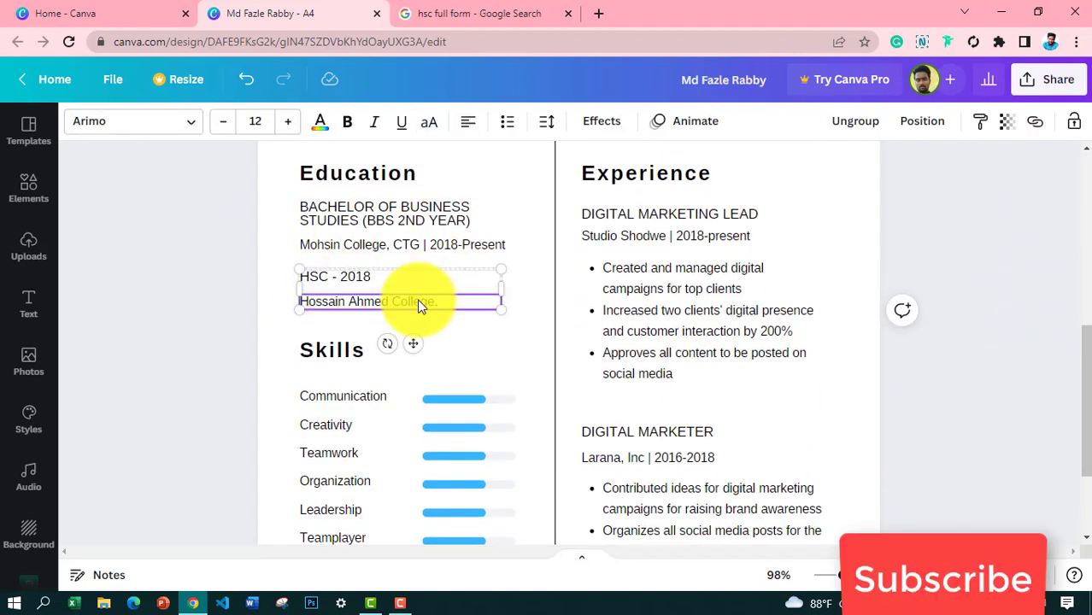
pyautogui.write('d College.')
pyautogui.click(484, 358)
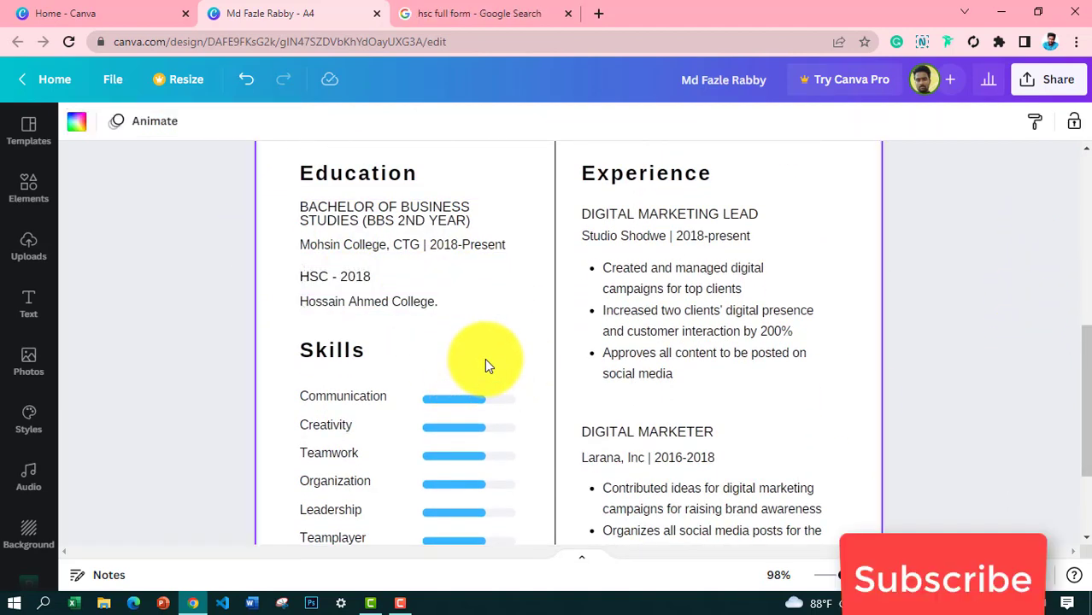
pyautogui.scroll(-1, 1068, 419)
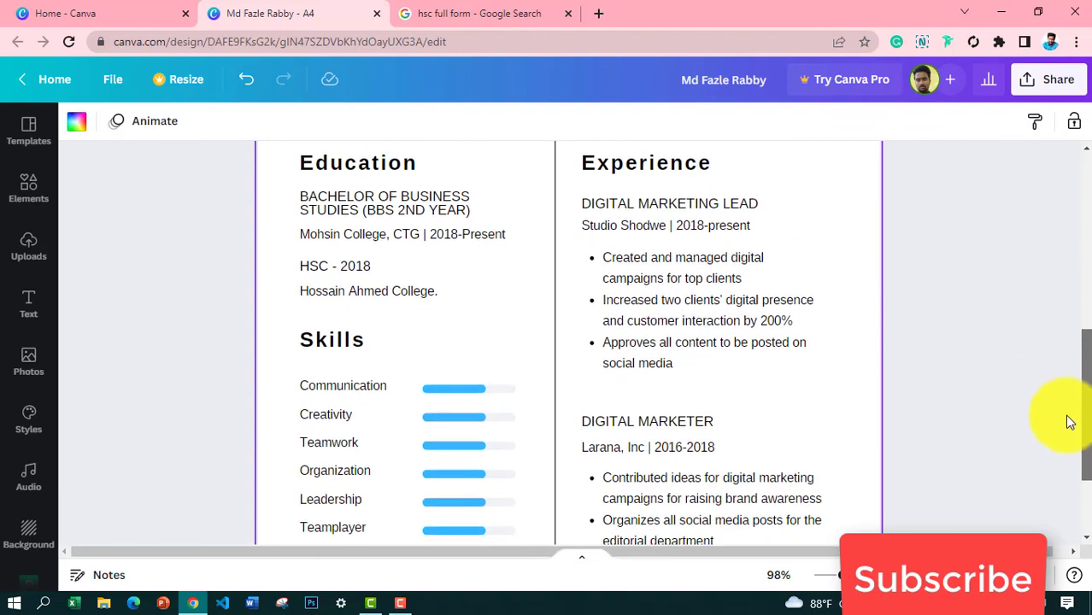
pyautogui.scroll(-2, 1068, 427)
pyautogui.scroll(4, 1064, 384)
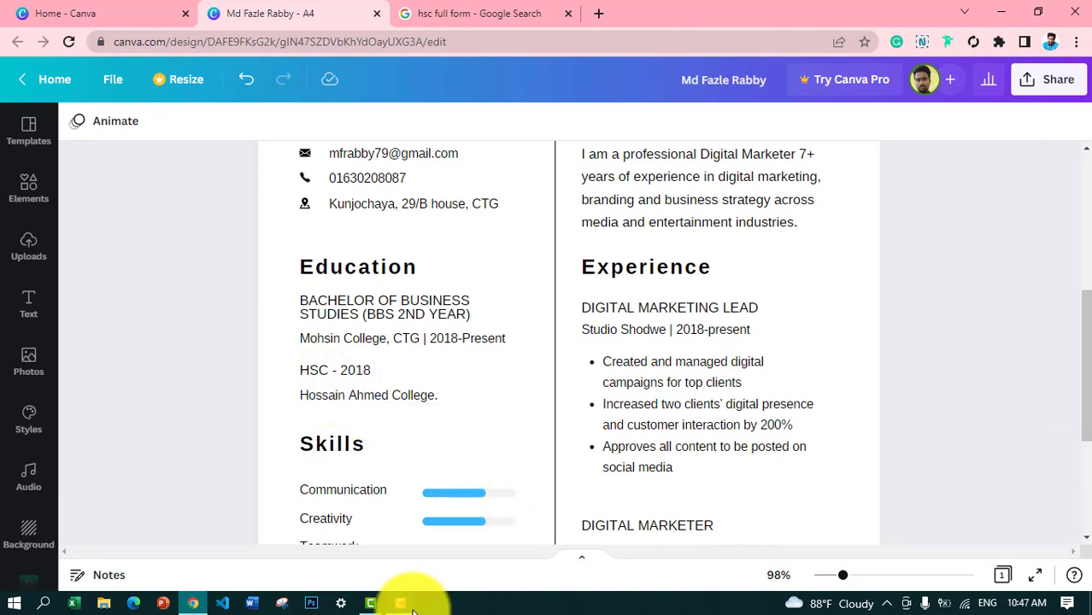
pyautogui.scroll(-3, 1017, 547)
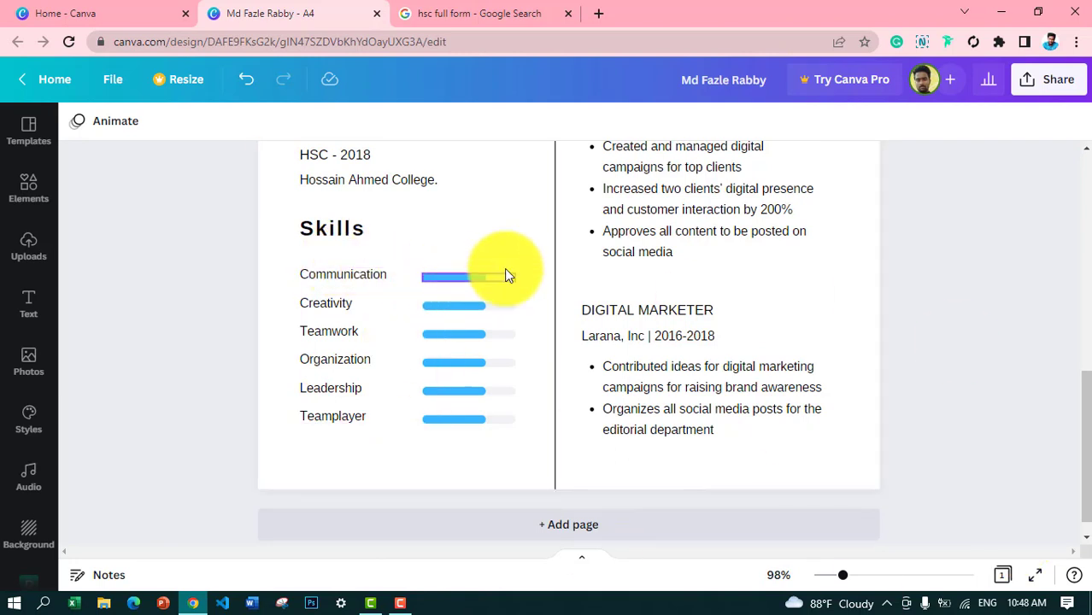
# Step: Rename Communication to Coding and give its bar a percentage label at about 95%
pyautogui.doubleClick(332, 277)
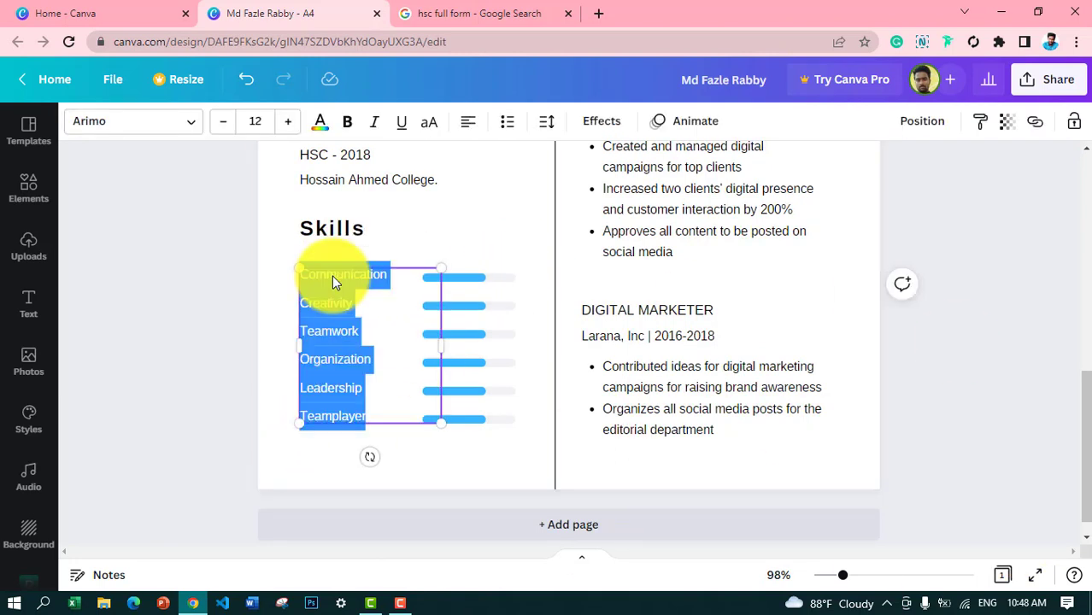
pyautogui.click(361, 275)
pyautogui.moveTo(396, 277); pyautogui.dragTo(311, 275)
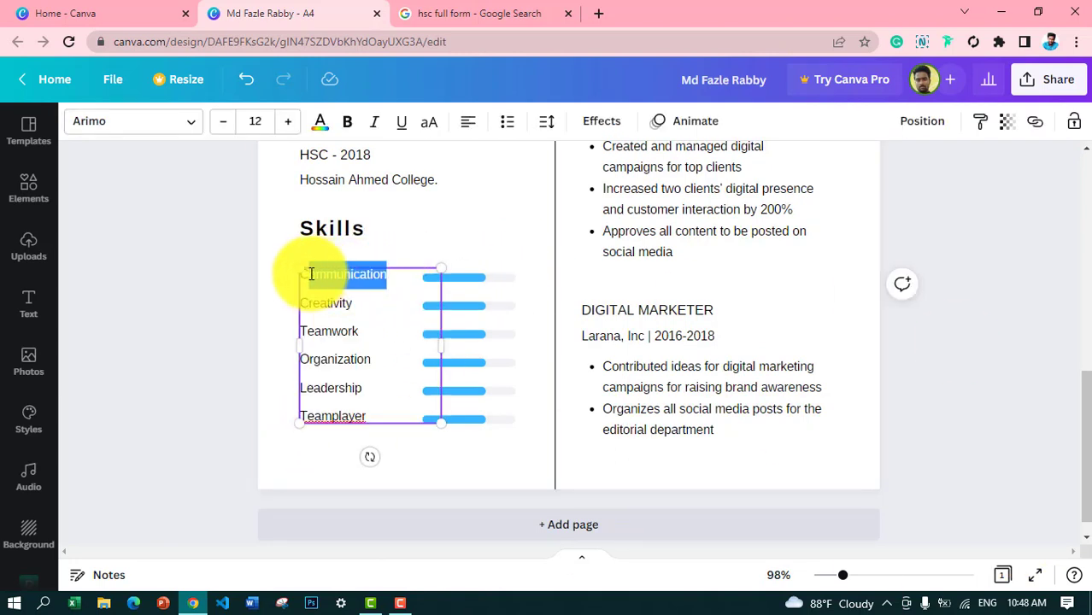
pyautogui.write('oding')
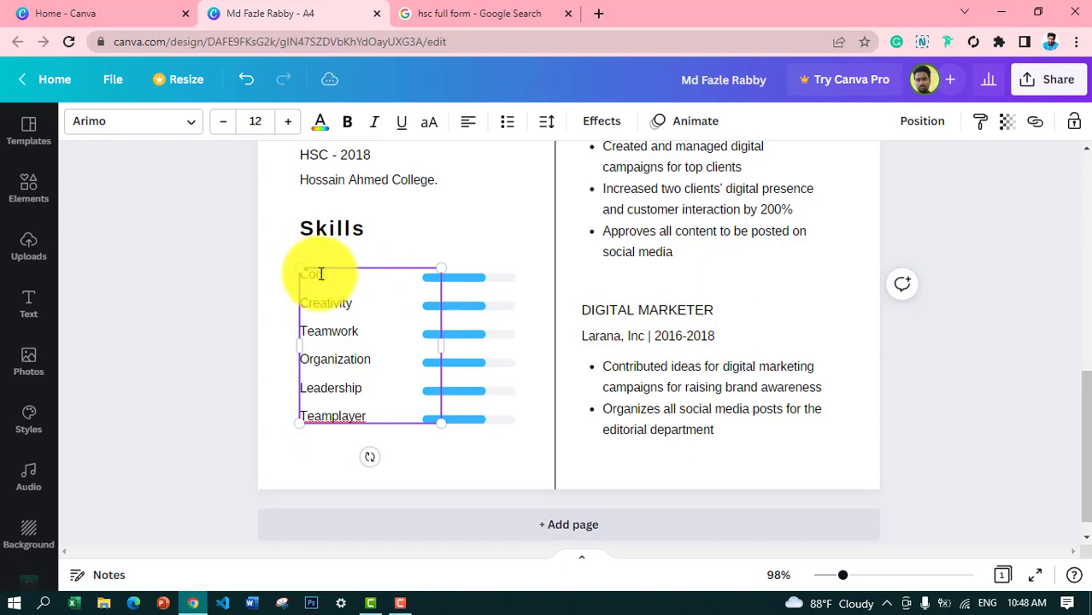
pyautogui.click(495, 281)
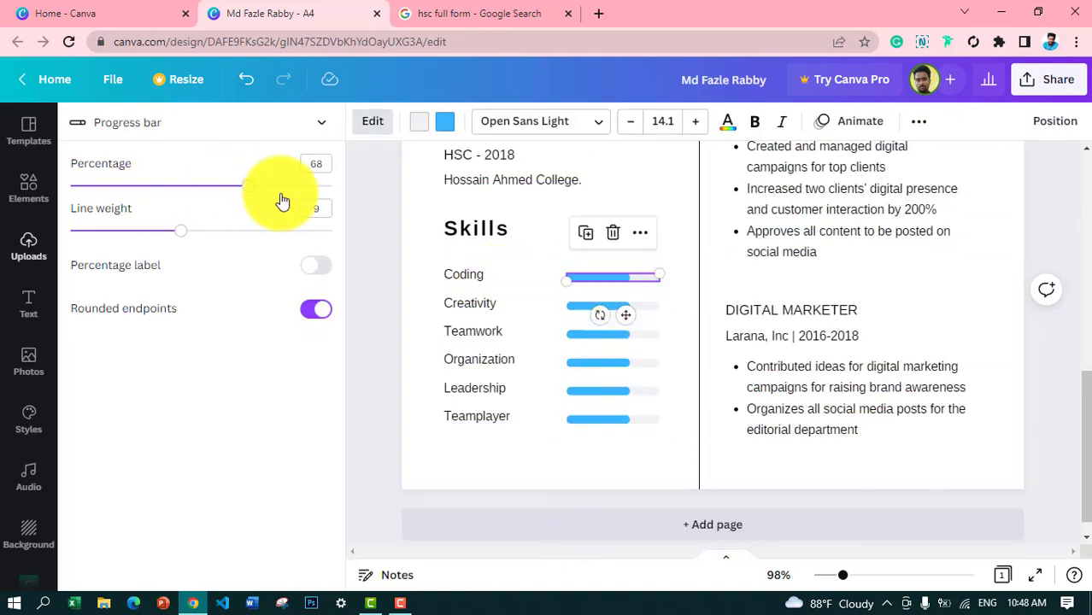
pyautogui.click(315, 266)
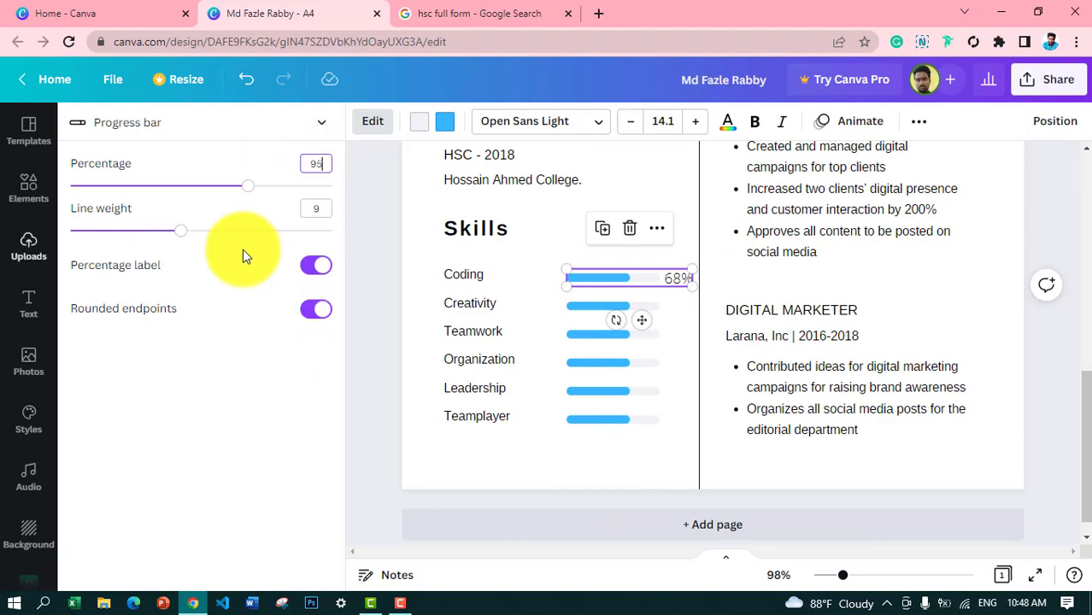
pyautogui.click(481, 311)
pyautogui.click(493, 304)
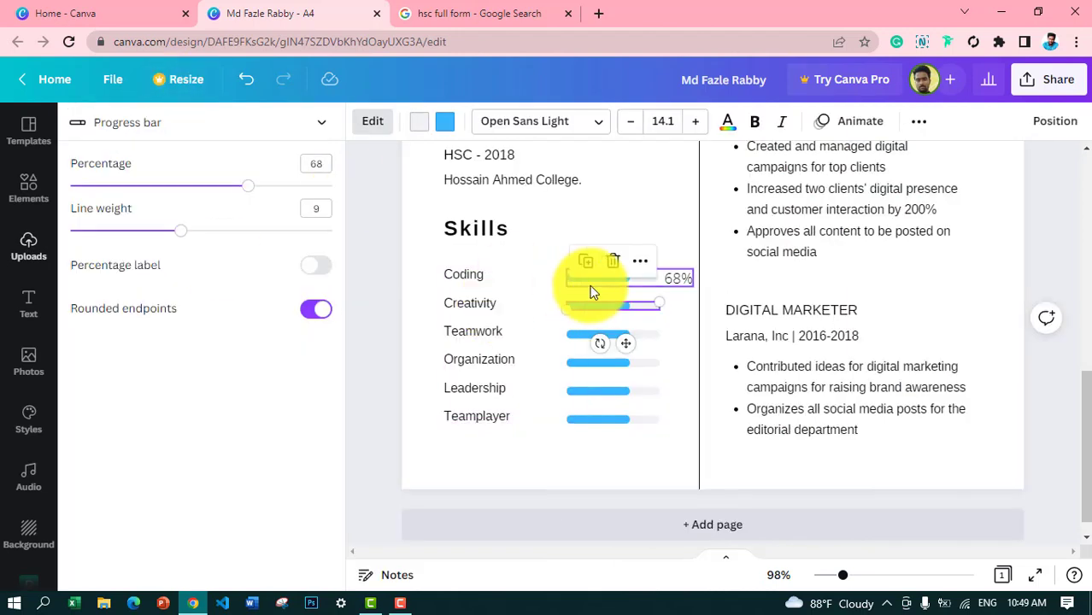
pyautogui.click(636, 280)
pyautogui.moveTo(326, 192); pyautogui.dragTo(323, 189)
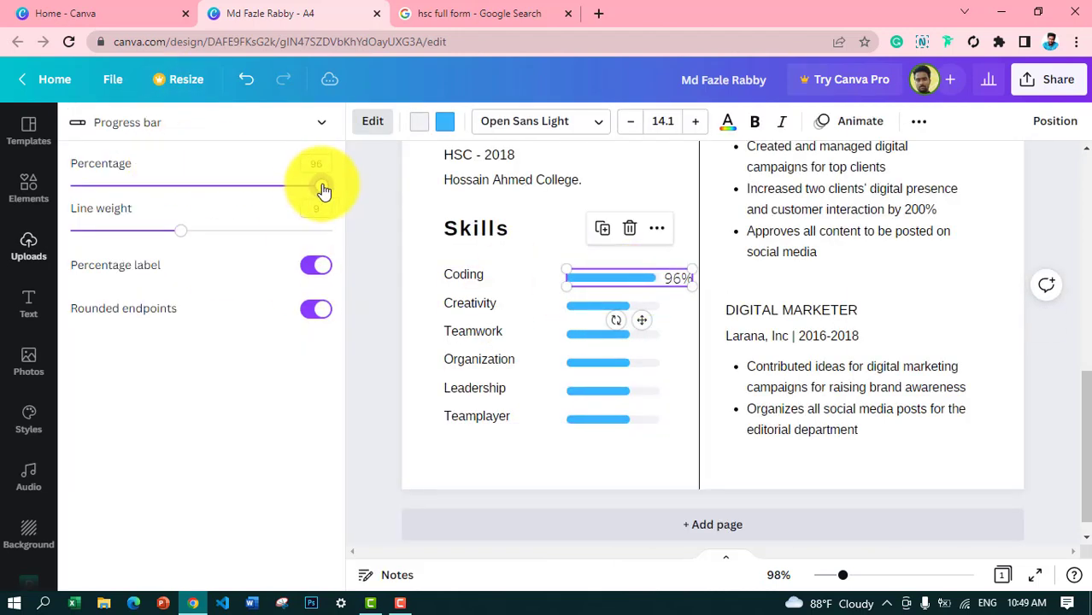
# Step: Rename Creativity to WordPress, raise its bar near full and show its percentage label
pyautogui.click(565, 310)
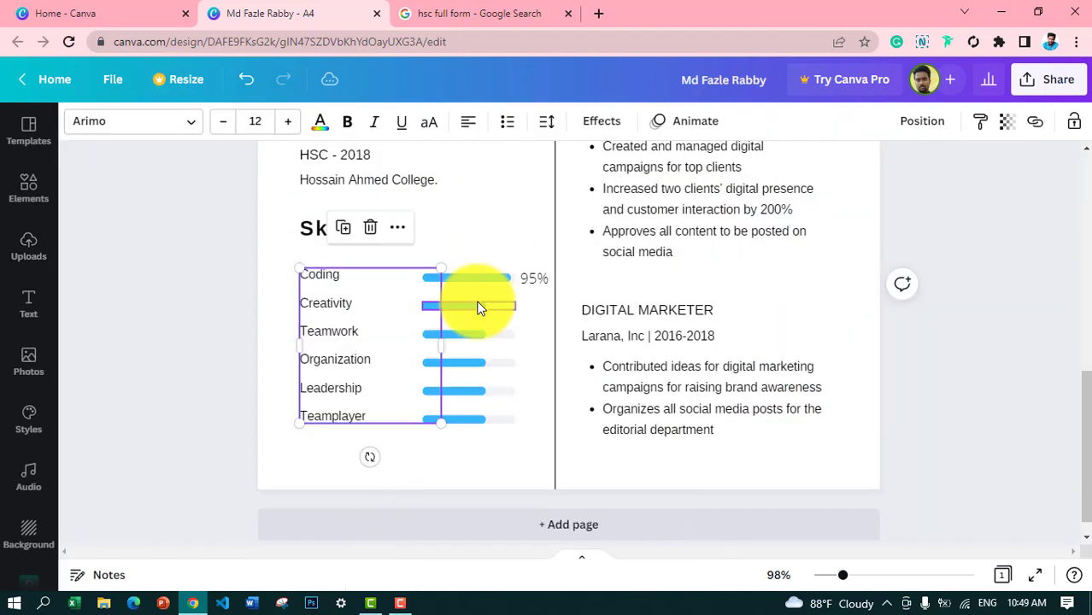
pyautogui.doubleClick(335, 308)
pyautogui.write('M')
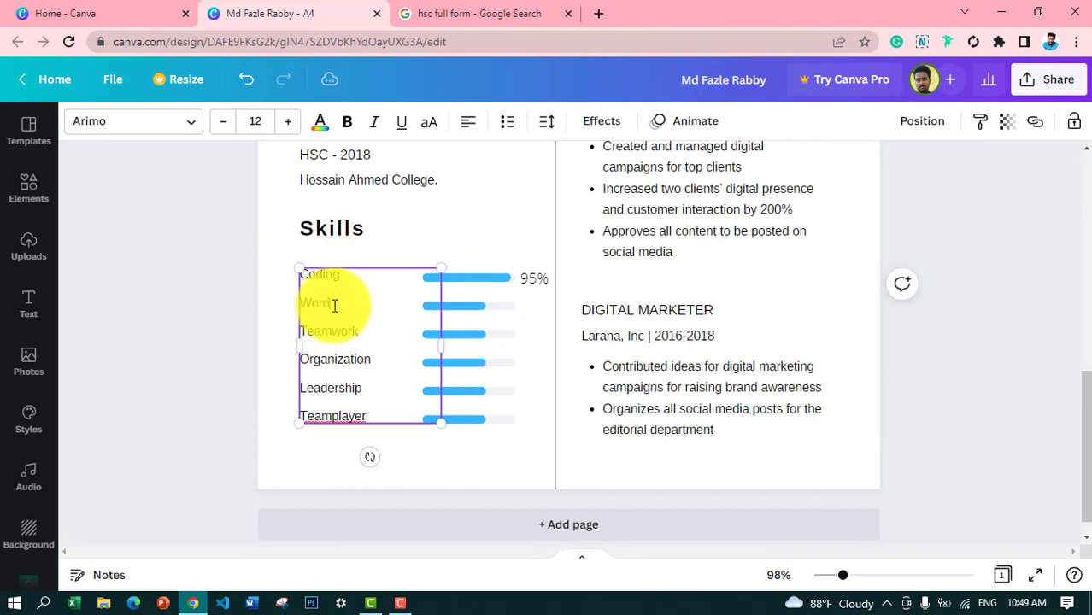
pyautogui.write('ordPress')
pyautogui.click(483, 306)
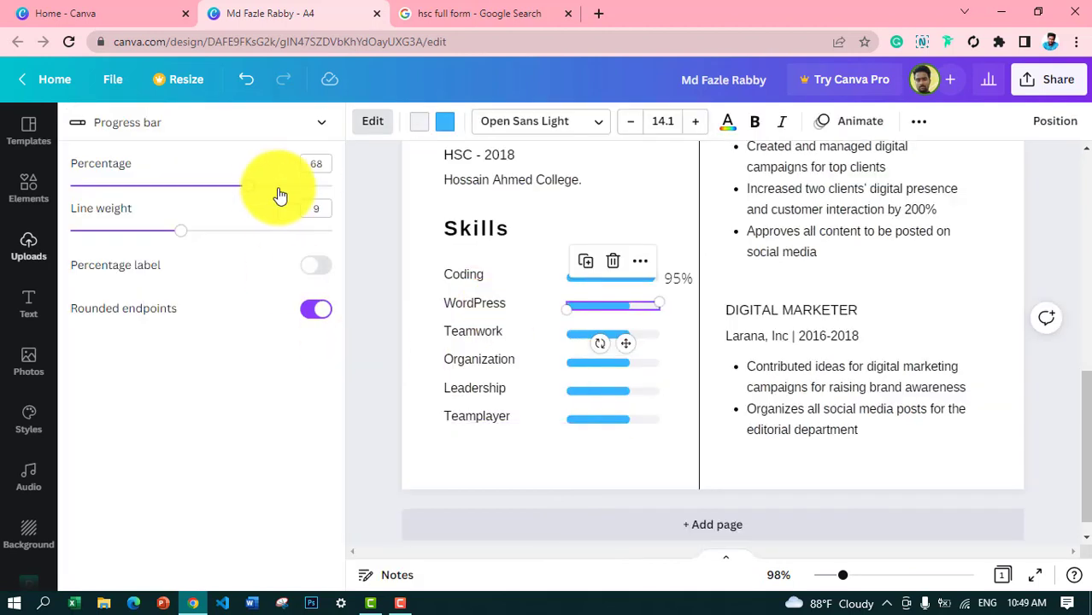
pyautogui.moveTo(250, 187); pyautogui.dragTo(316, 192)
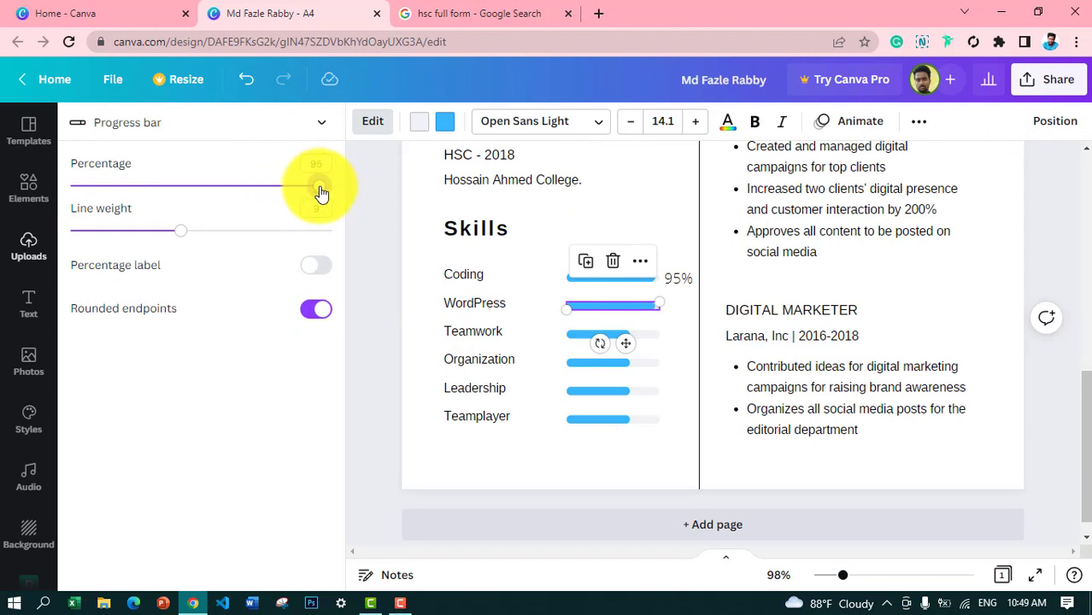
pyautogui.click(488, 334)
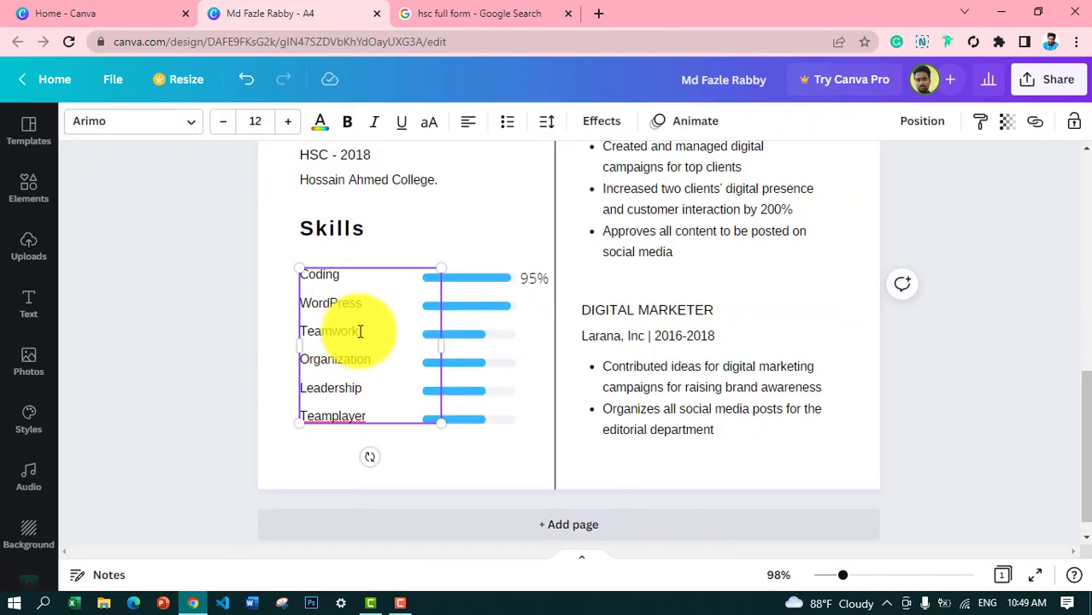
pyautogui.click(478, 306)
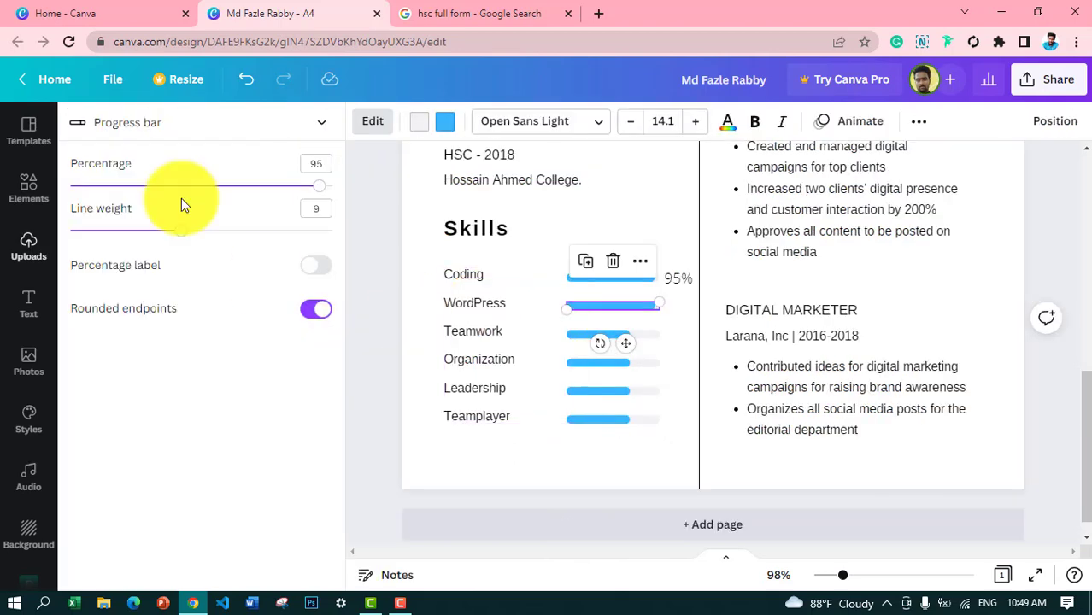
pyautogui.click(317, 266)
pyautogui.click(480, 336)
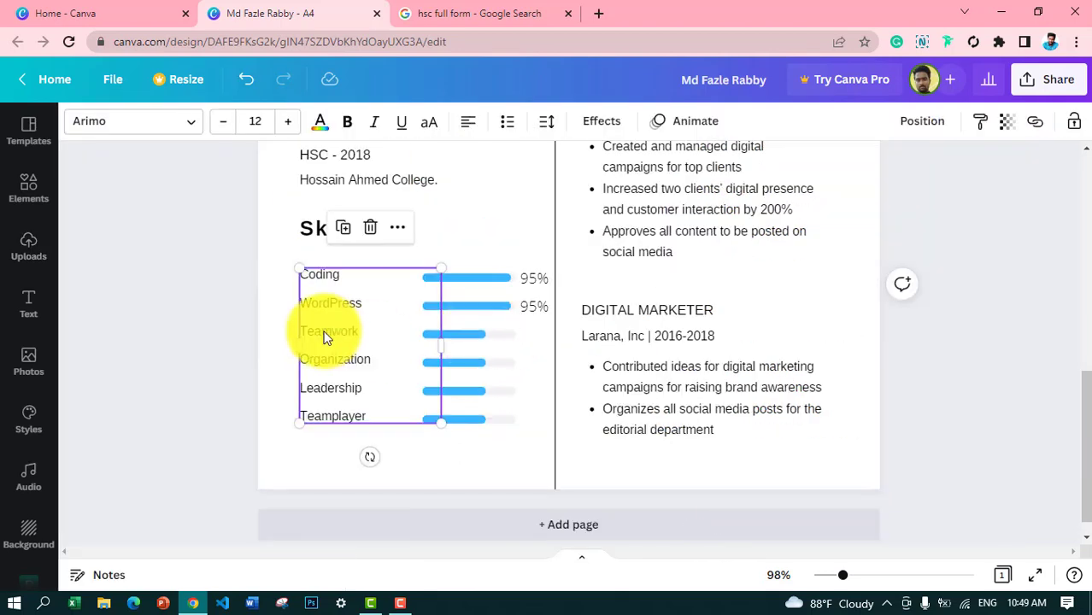
# Step: Replace Teamwork with Shopify at 100% with a percentage label
pyautogui.doubleClick(326, 331)
pyautogui.press('BackSpace')
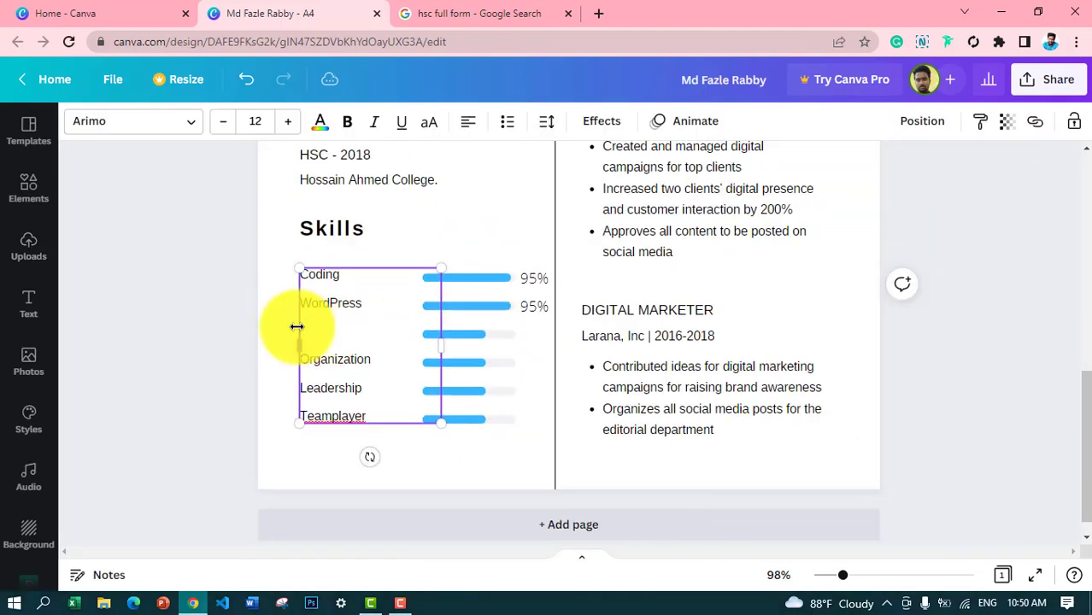
pyautogui.write('Shopify')
pyautogui.click(473, 334)
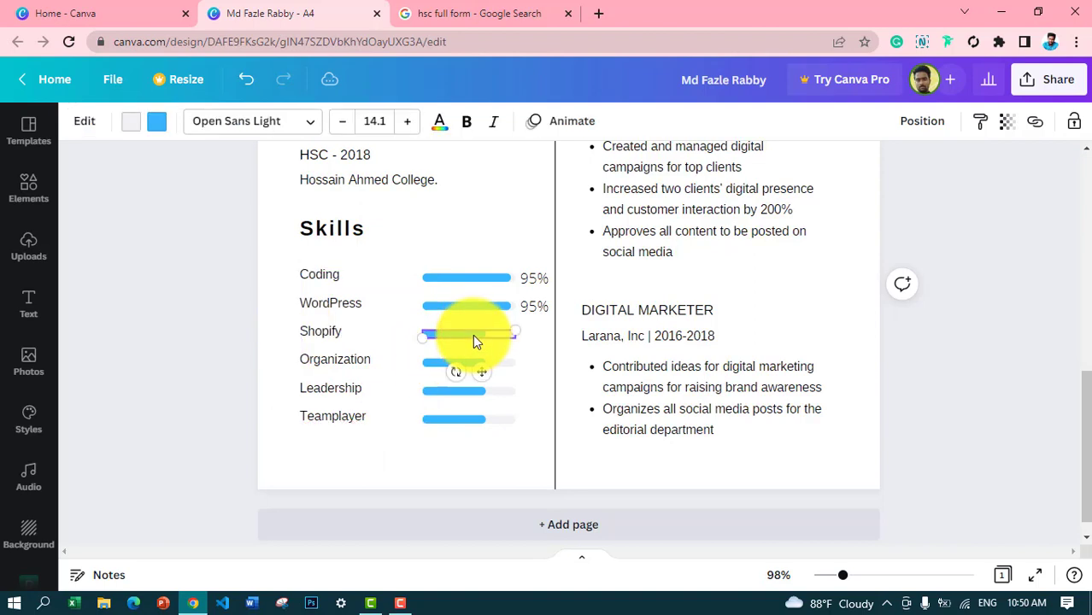
pyautogui.moveTo(246, 186); pyautogui.dragTo(338, 205)
pyautogui.click(316, 265)
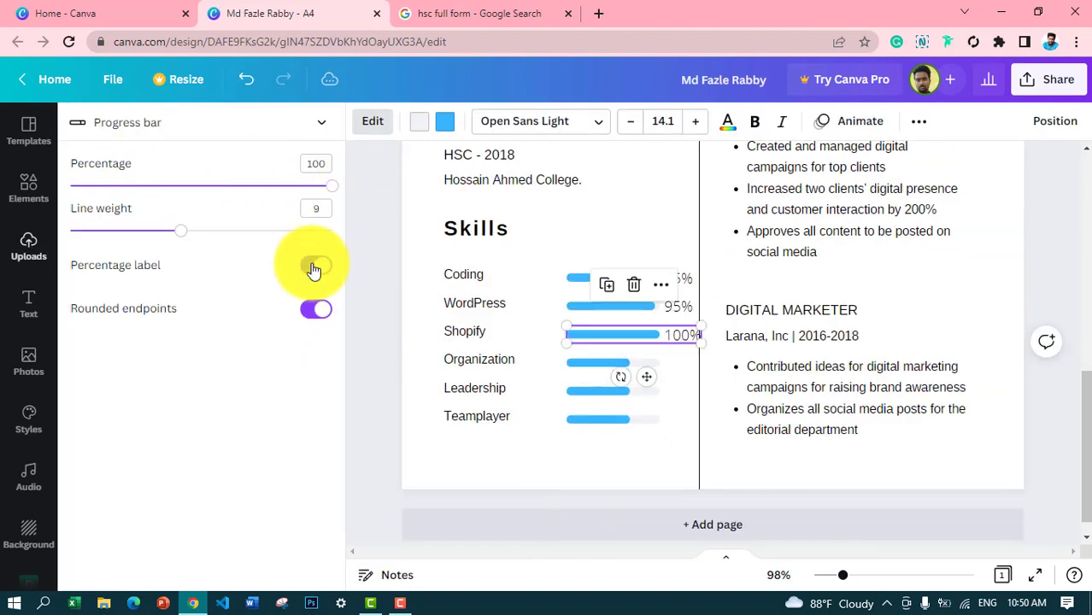
# Step: Rename Organization to Wix and move the Skills heading down nearer the list
pyautogui.click(492, 358)
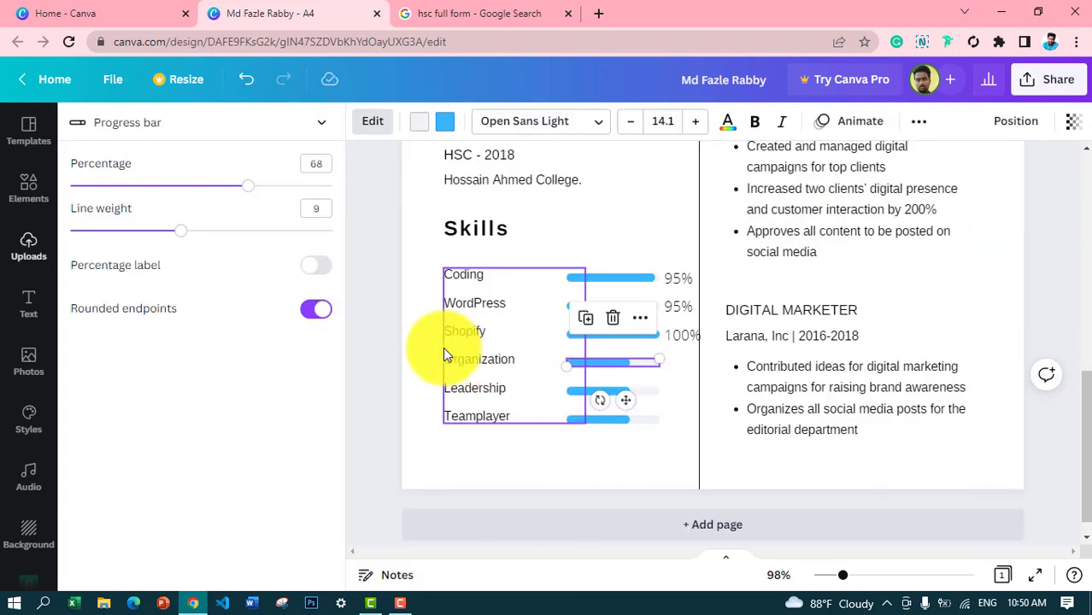
pyautogui.moveTo(374, 359); pyautogui.dragTo(291, 359)
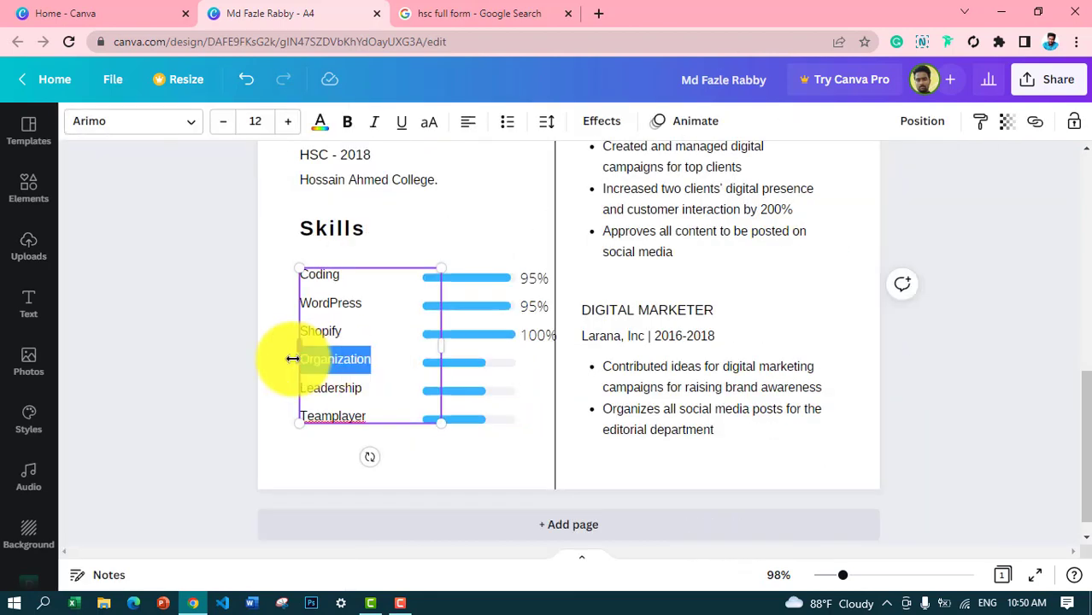
pyautogui.write('Wix')
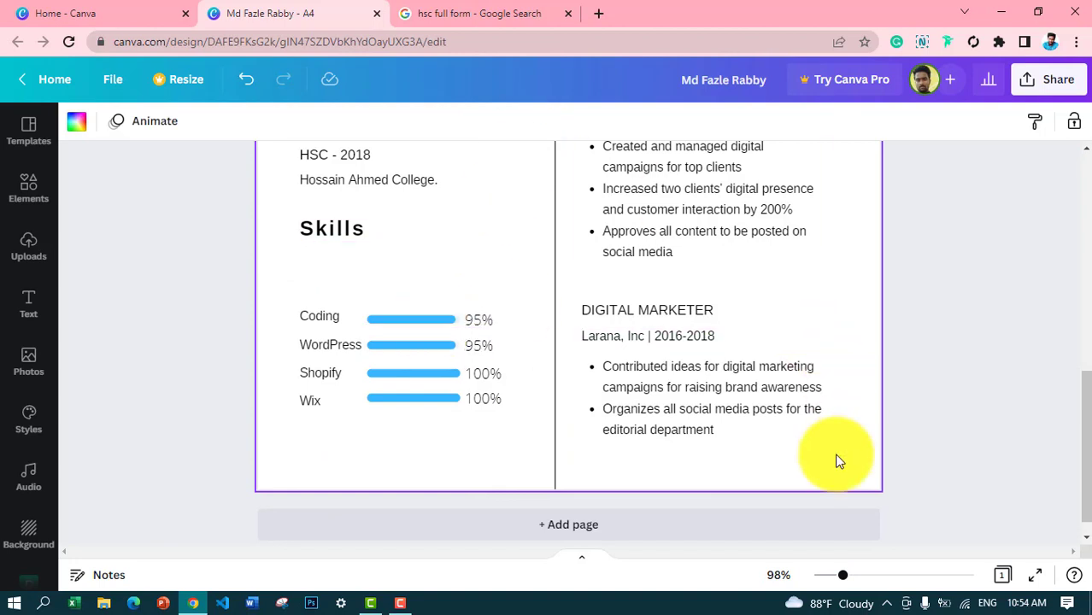
pyautogui.moveTo(1086, 453); pyautogui.dragTo(1087, 445)
pyautogui.click(315, 253)
pyautogui.moveTo(314, 255); pyautogui.dragTo(317, 303)
pyautogui.click(988, 390)
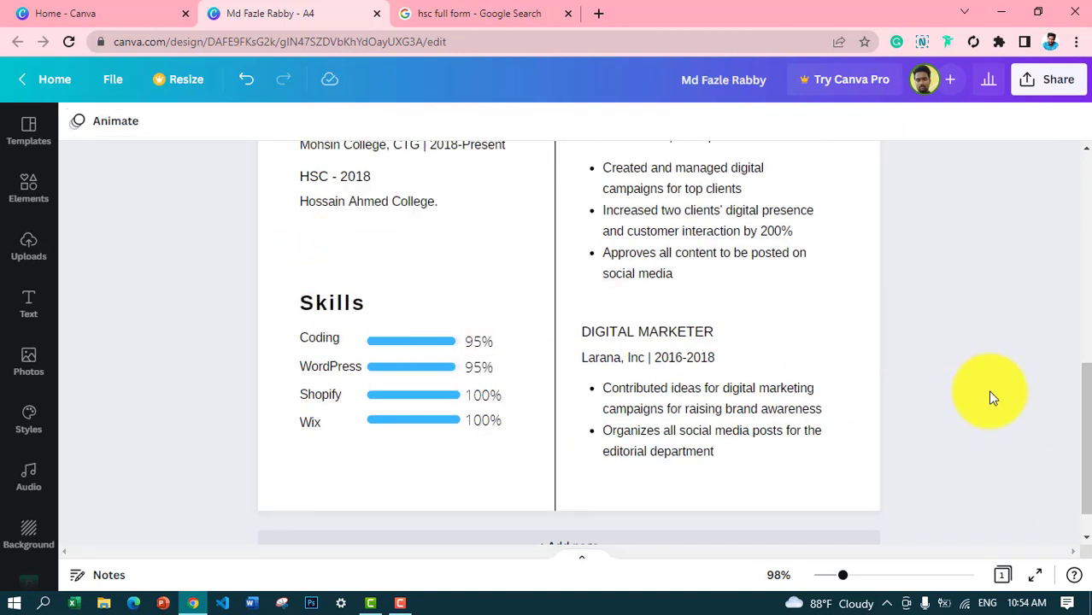
# Step: In the Profile paragraph, change 7 years to 3 and Digital Marketer to Web Designer & Developer
pyautogui.scroll(4, 1072, 385)
pyautogui.scroll(-1, 1081, 387)
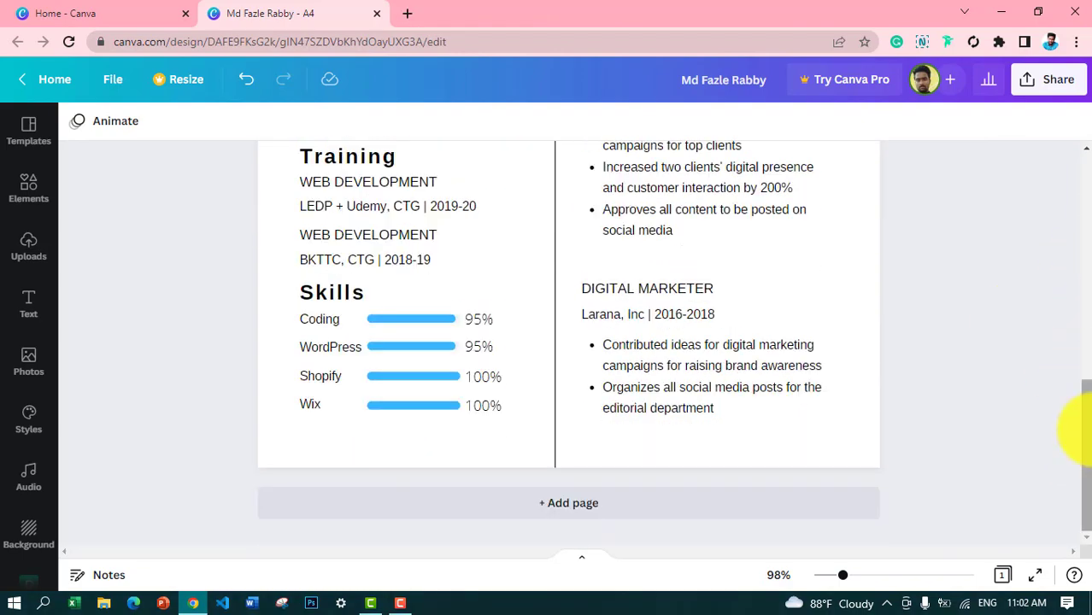
pyautogui.scroll(5, 1072, 419)
pyautogui.scroll(-5, 1068, 326)
pyautogui.scroll(1, 1053, 432)
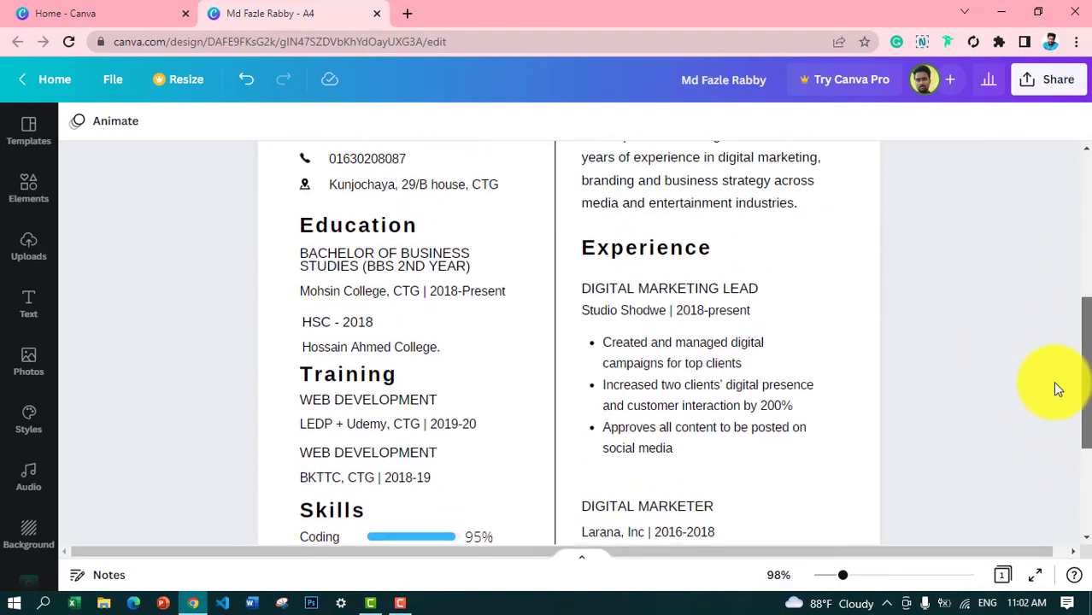
pyautogui.scroll(-1, 1056, 385)
pyautogui.scroll(2, 1066, 358)
pyautogui.scroll(-4, 1075, 378)
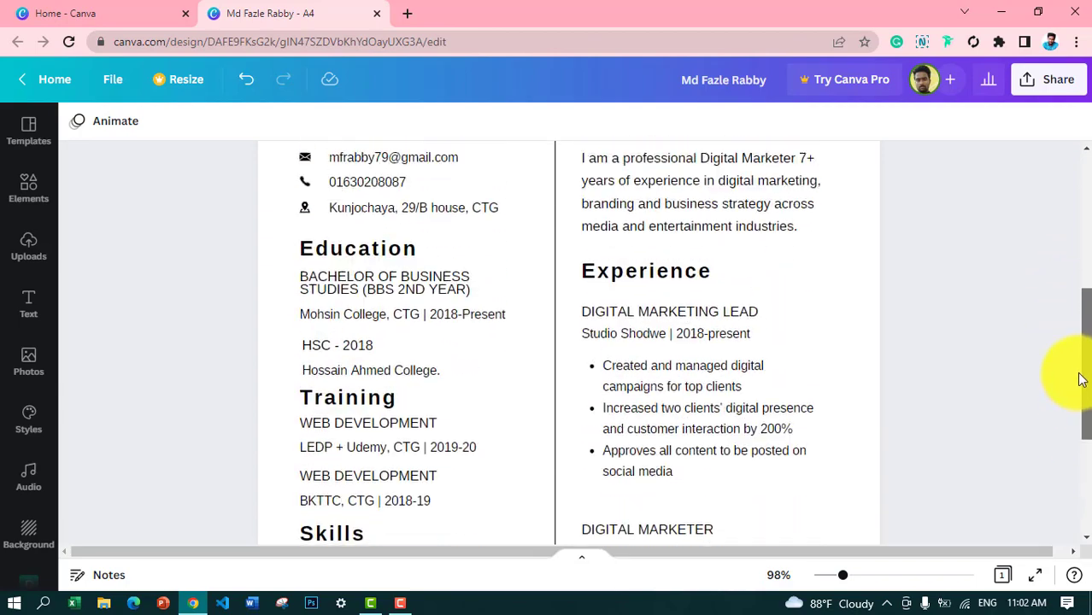
pyautogui.scroll(4, 1079, 393)
pyautogui.scroll(1, 1080, 325)
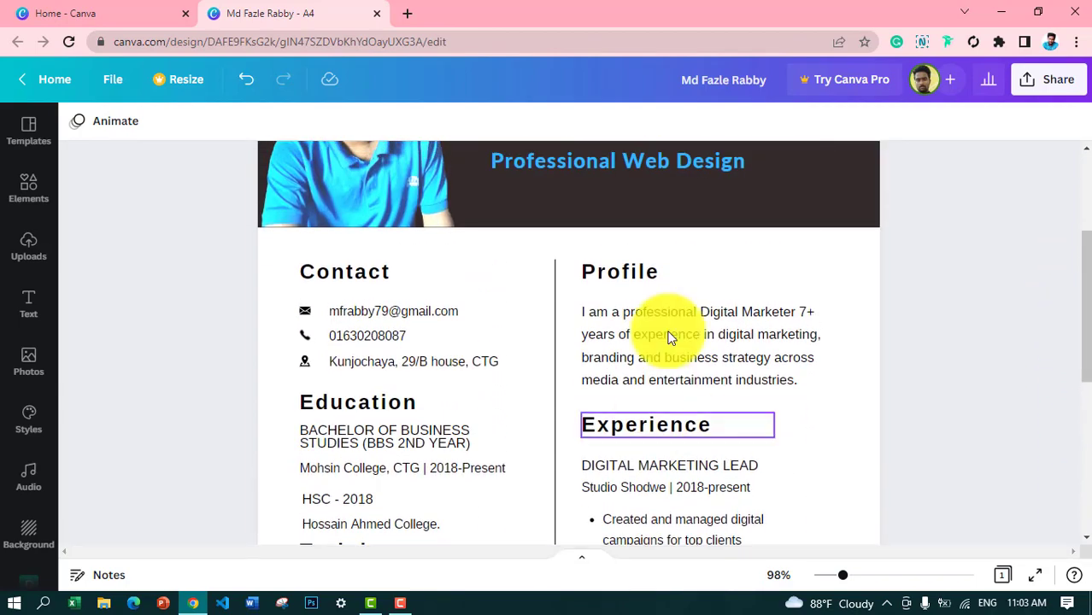
pyautogui.click(711, 311)
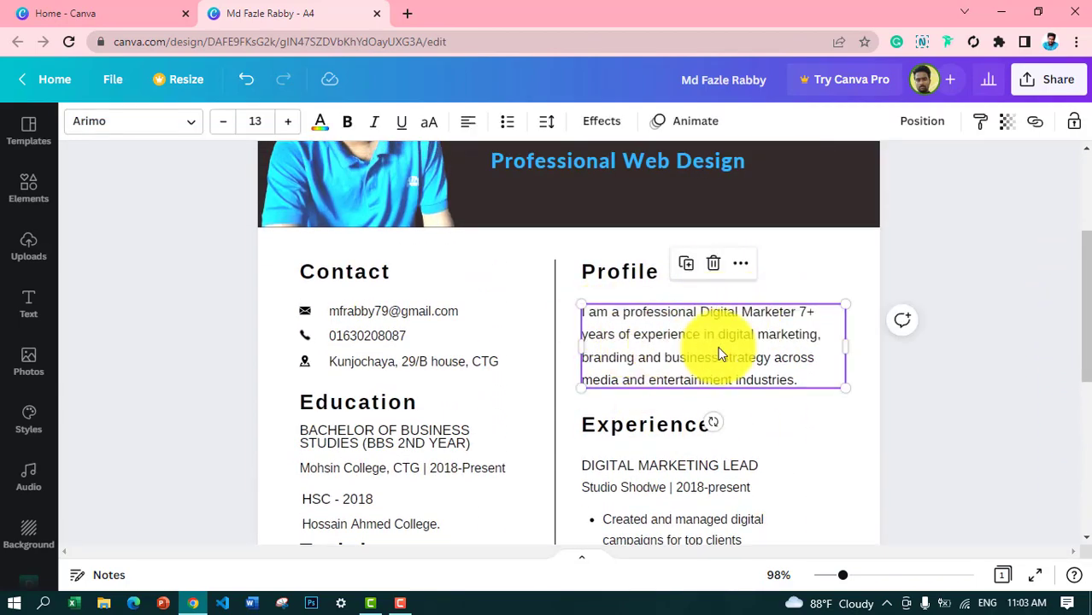
pyautogui.doubleClick(810, 313)
pyautogui.click(812, 313)
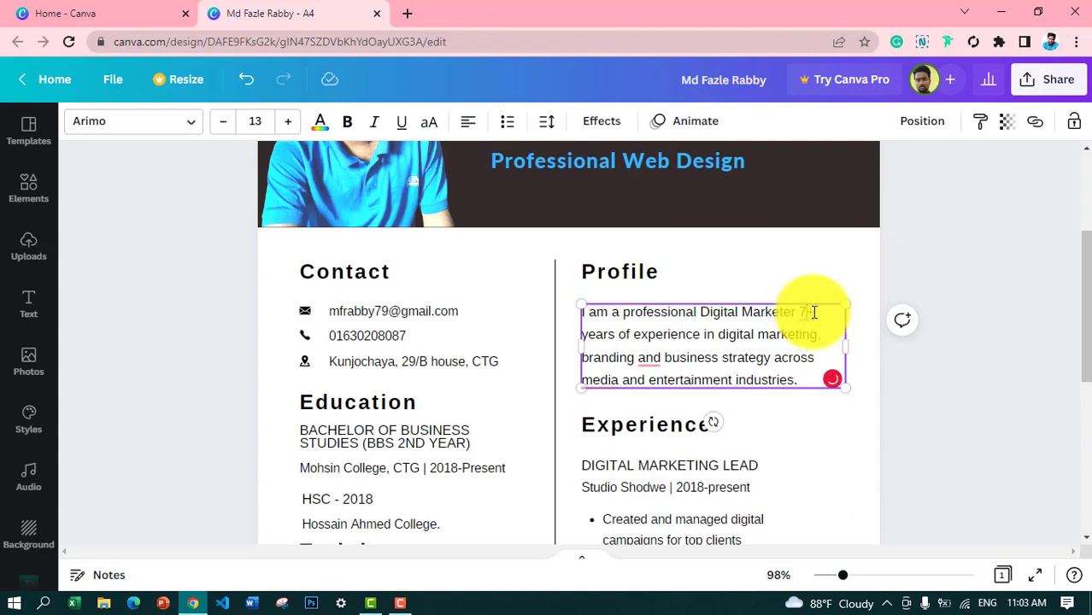
pyautogui.moveTo(803, 313)
pyautogui.press('BackSpace')
pyautogui.write('3')
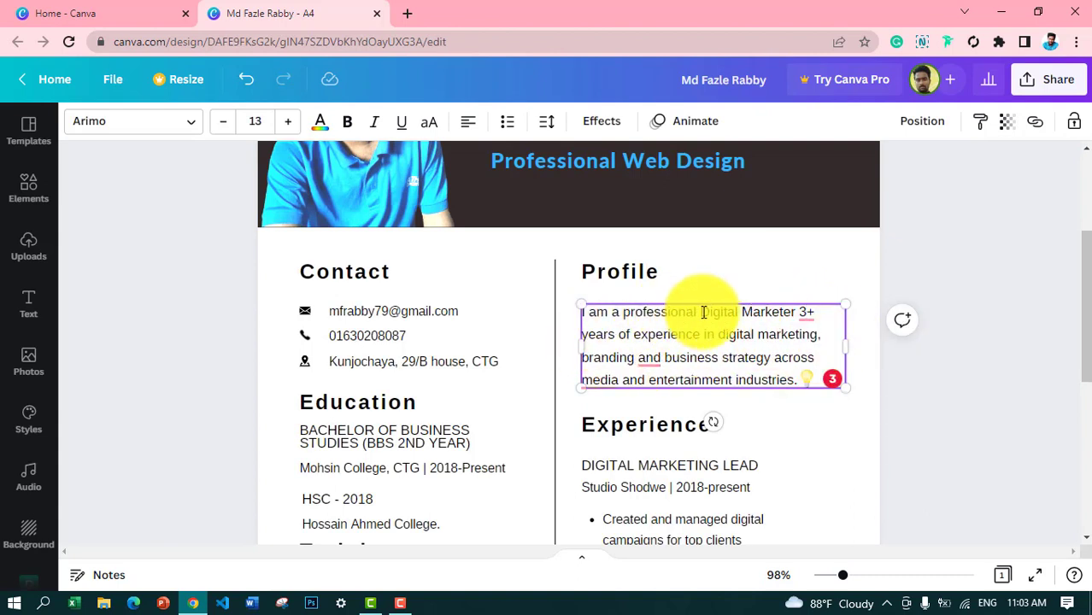
pyautogui.moveTo(701, 313); pyautogui.dragTo(804, 317)
pyautogui.write('Web Designer')
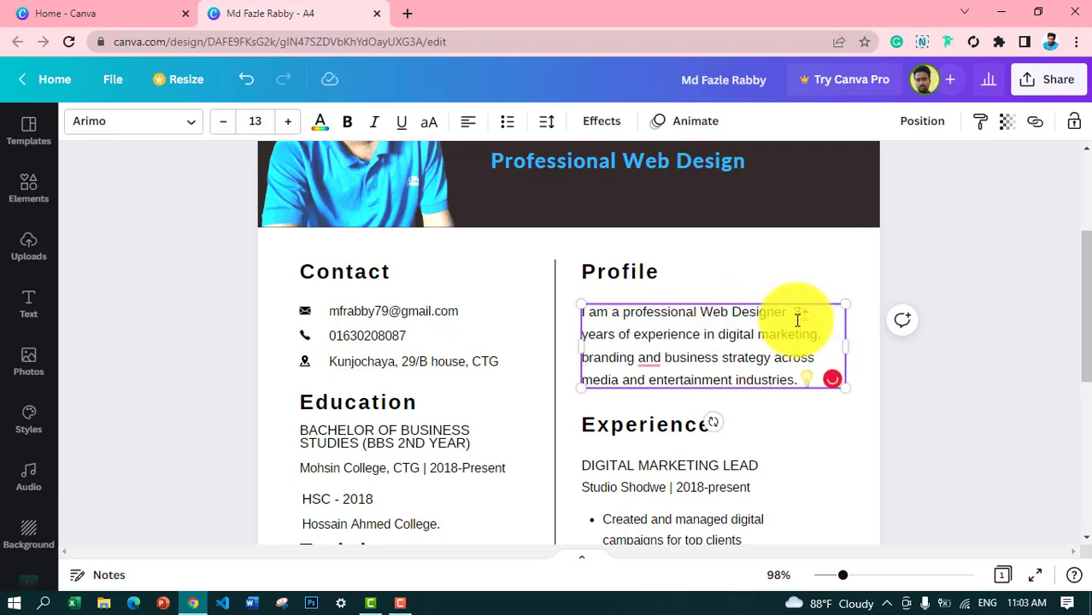
pyautogui.write(' & Fron')
pyautogui.press('BackSpace')
pyautogui.press('BackSpace')
pyautogui.press('BackSpace')
pyautogui.press('BackSpace')
pyautogui.write('Developer')
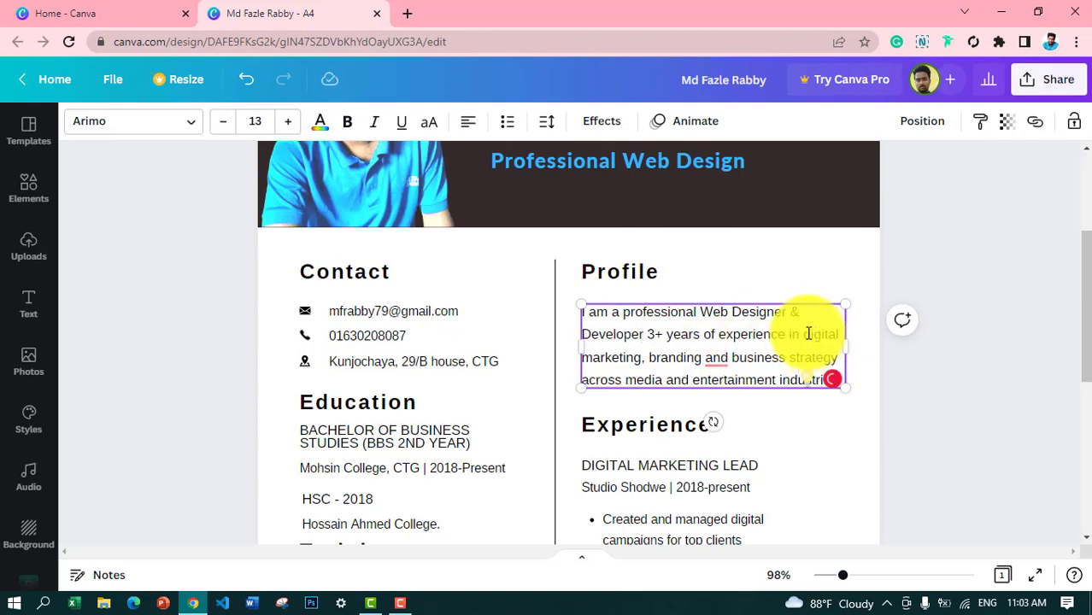
# Step: Replace the marketing and media wording with 'making Website by Coding, WordPress, Shopify and WIx.'
pyautogui.moveTo(809, 333); pyautogui.dragTo(829, 359)
pyautogui.press('BackSpace')
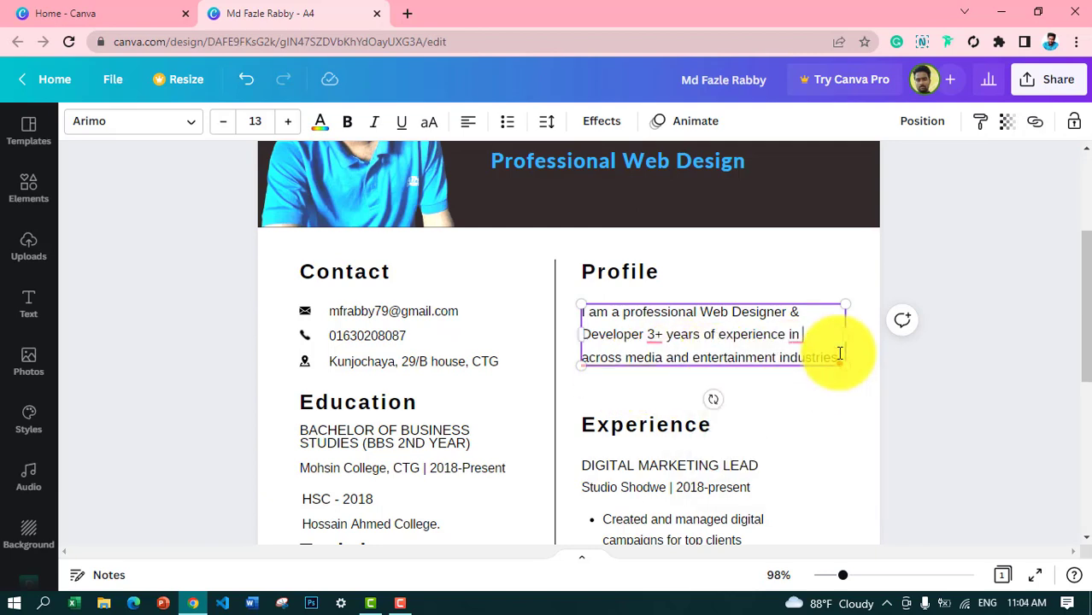
pyautogui.write('making website and across media and')
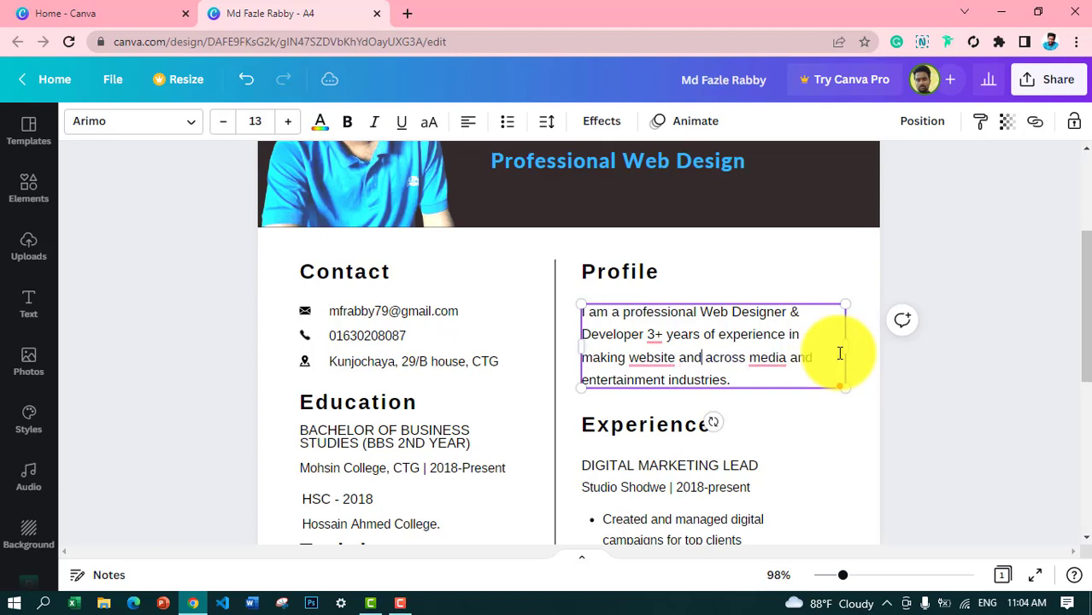
pyautogui.press('BackSpace')
pyautogui.press('BackSpace')
pyautogui.press('BackSpace')
pyautogui.press('BackSpace')
pyautogui.press('BackSpace')
pyautogui.press('BackSpace')
pyautogui.press('BackSpace')
pyautogui.press('BackSpace')
pyautogui.press('BackSpace')
pyautogui.press('BackSpace')
pyautogui.write('Websit')
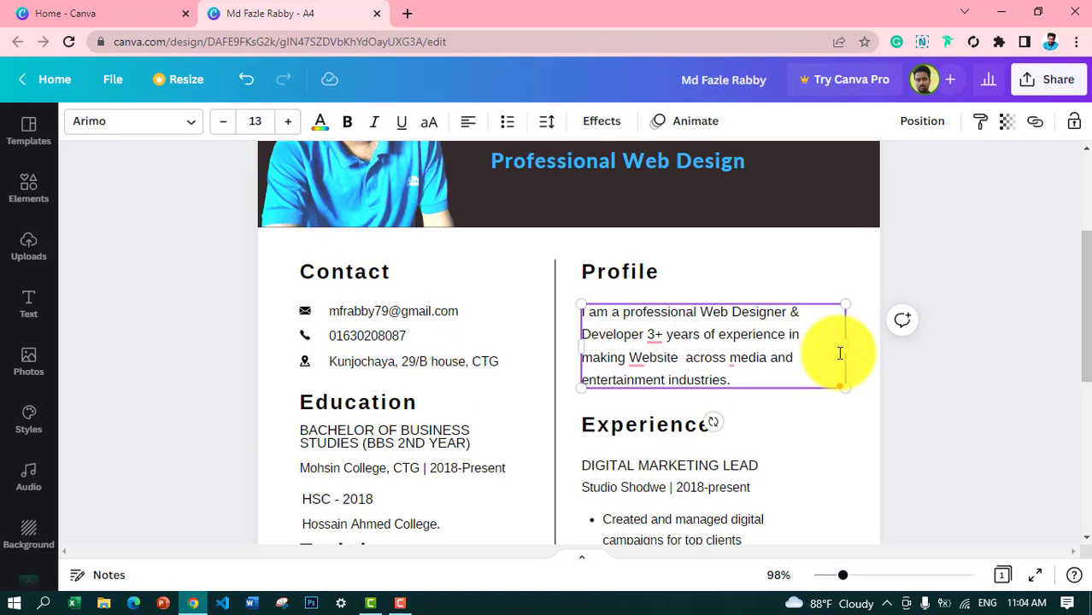
pyautogui.write('e by WordPress')
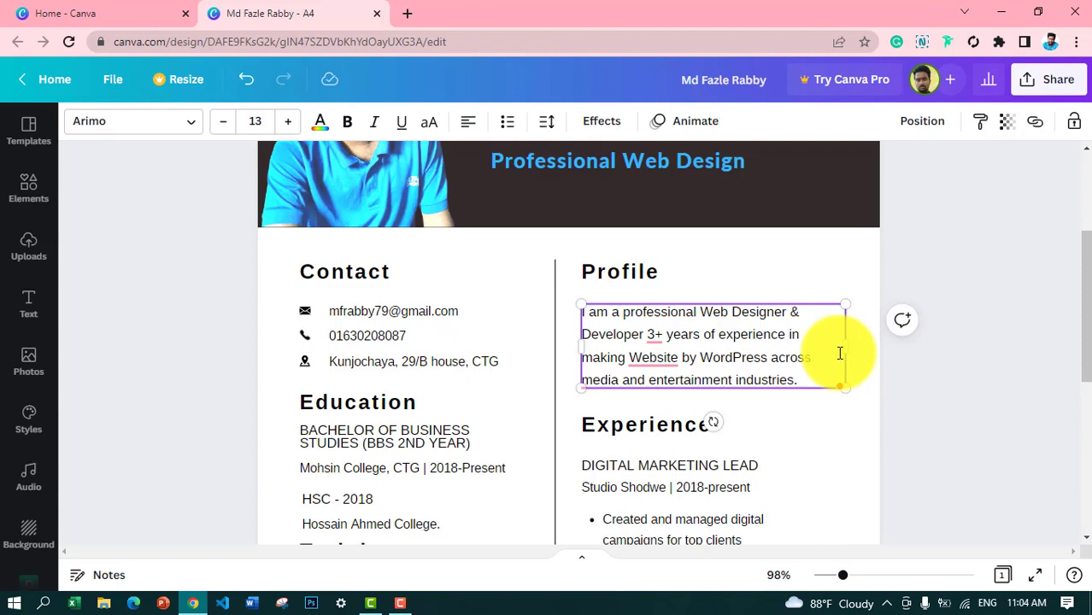
pyautogui.press('BackSpace')
pyautogui.press('BackSpace')
pyautogui.press('BackSpace')
pyautogui.press('BackSpace')
pyautogui.press('BackSpace')
pyautogui.press('BackSpace')
pyautogui.press('BackSpace')
pyautogui.press('BackSpace')
pyautogui.press('BackSpace')
pyautogui.press('BackSpace')
pyautogui.write('Coding')
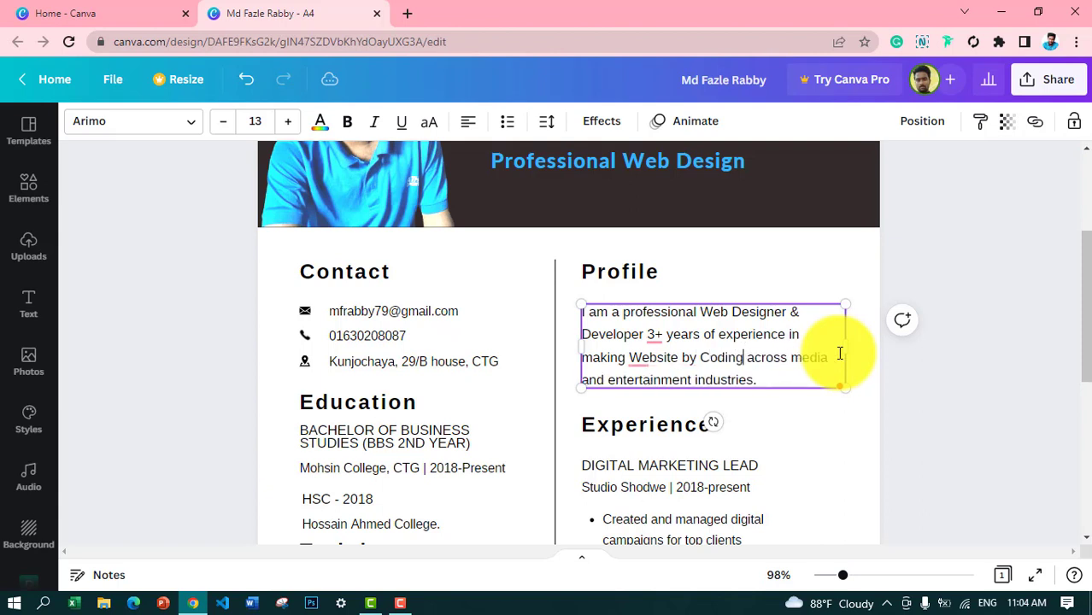
pyautogui.write(', Wor')
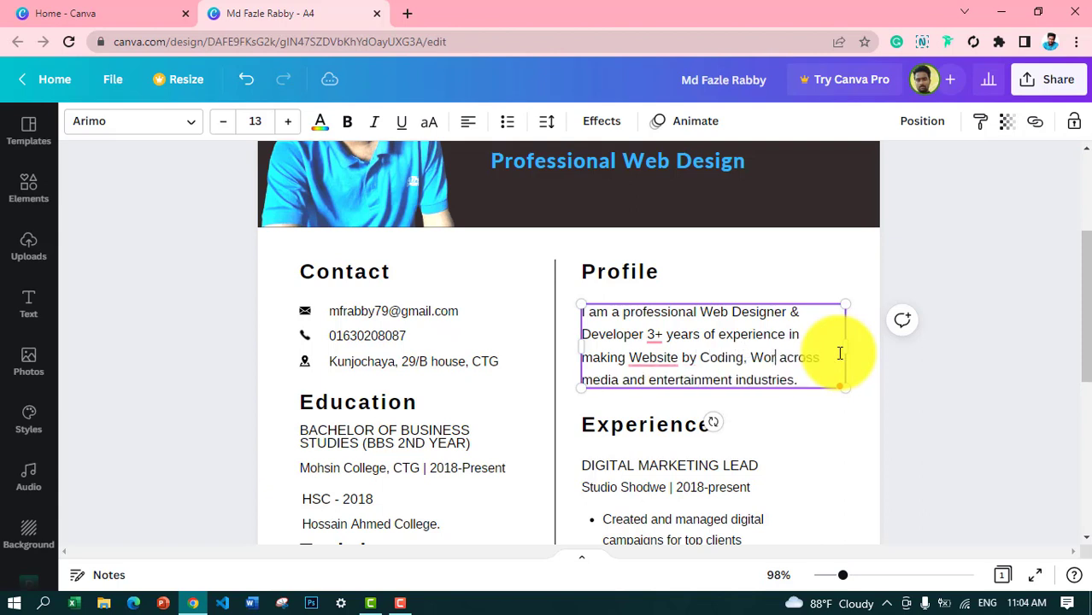
pyautogui.write('dPress, Shopify and WIx.')
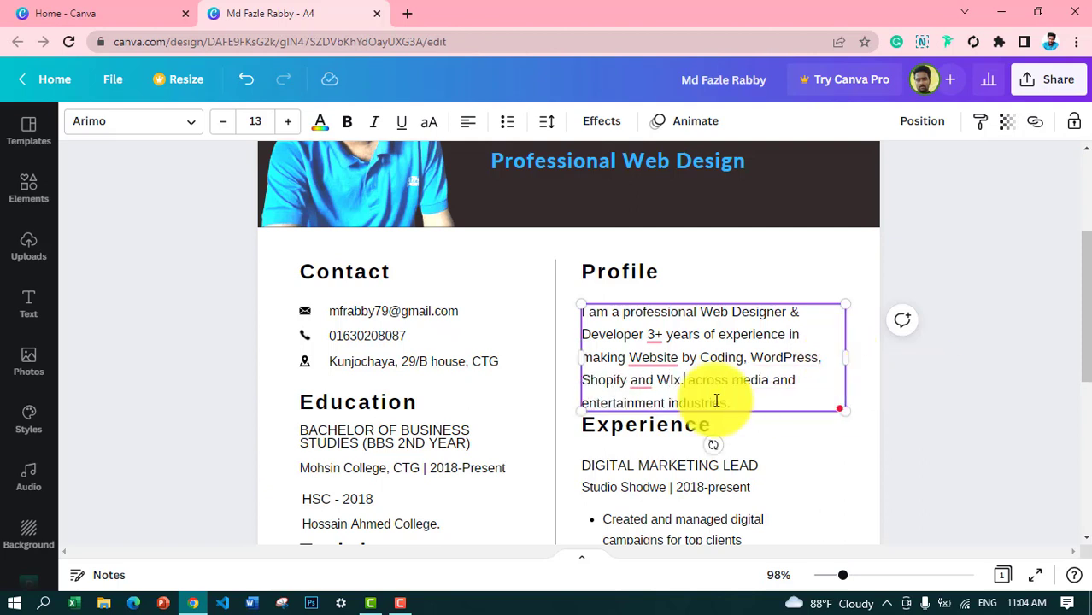
pyautogui.moveTo(684, 381); pyautogui.dragTo(746, 407)
pyautogui.write('.')
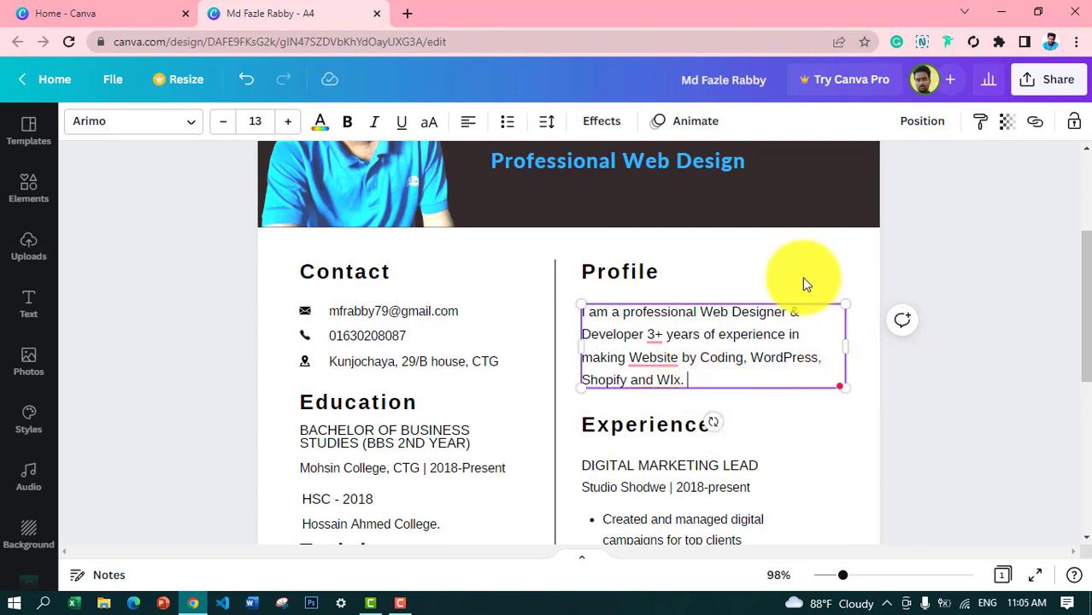
pyautogui.click(774, 274)
pyautogui.click(834, 453)
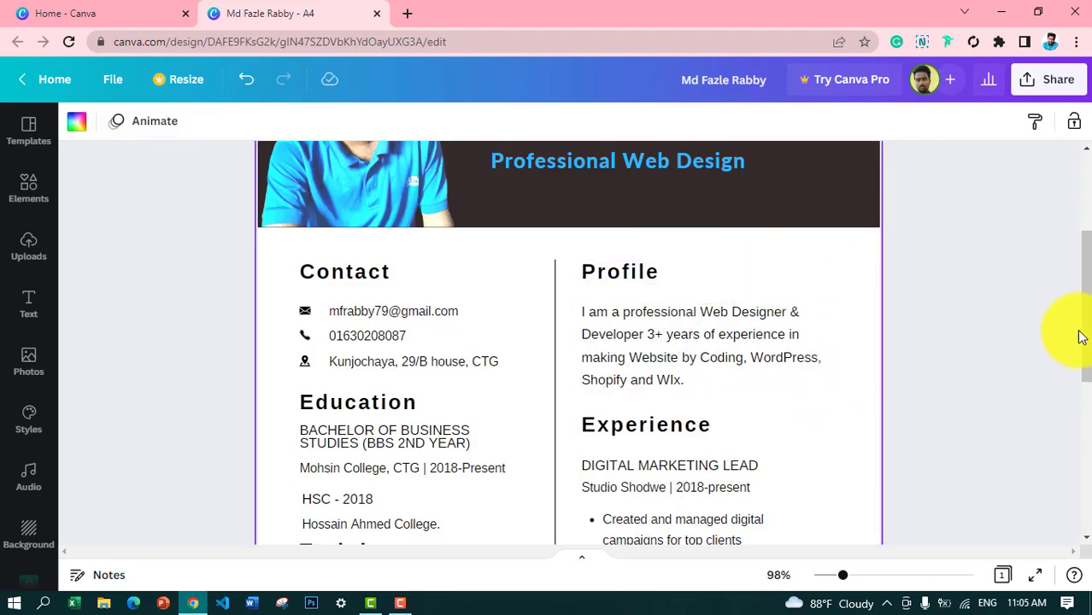
# Step: Retitle the first job FIVERR|| UPWORK||PPH and set its company line to Freelancer||2020-Present
pyautogui.moveTo(1083, 334); pyautogui.dragTo(1084, 434)
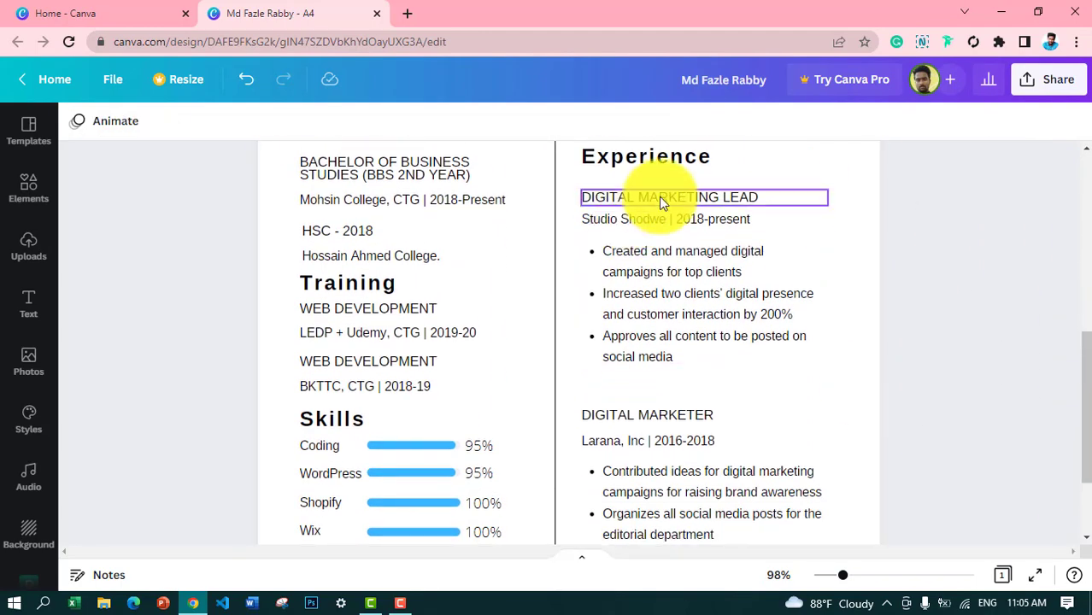
pyautogui.doubleClick(719, 205)
pyautogui.write('FIVERR|| UPWORK||PPH')
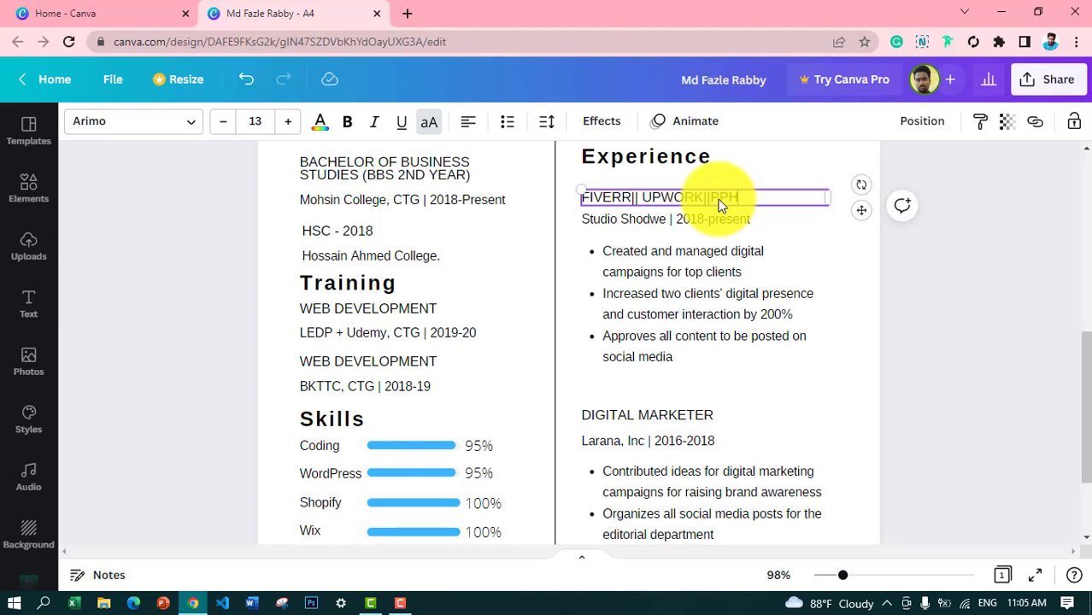
pyautogui.doubleClick(661, 220)
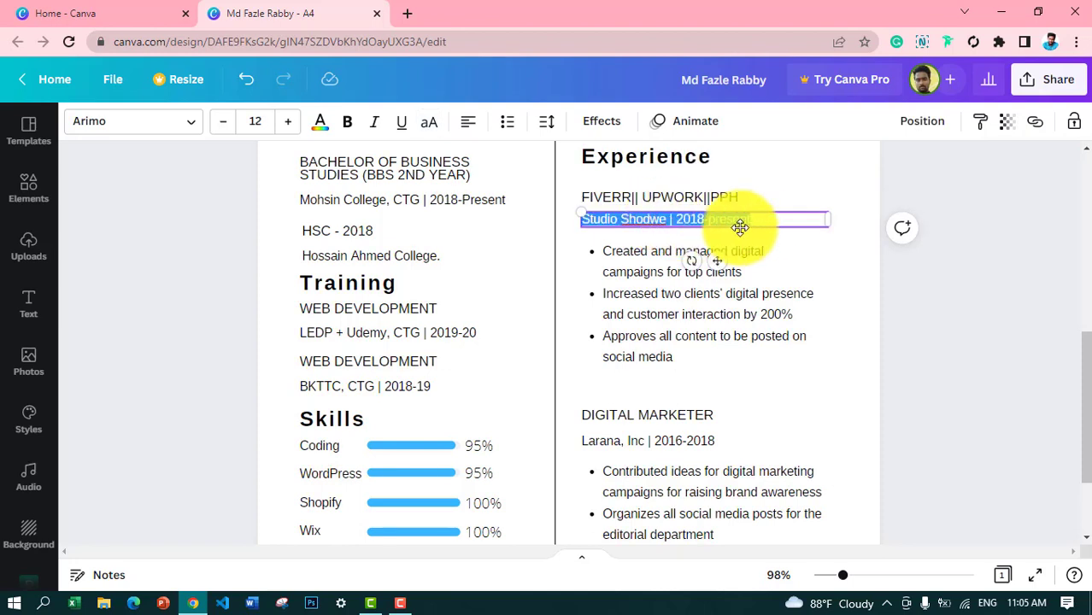
pyautogui.write('Freelancer||2020')
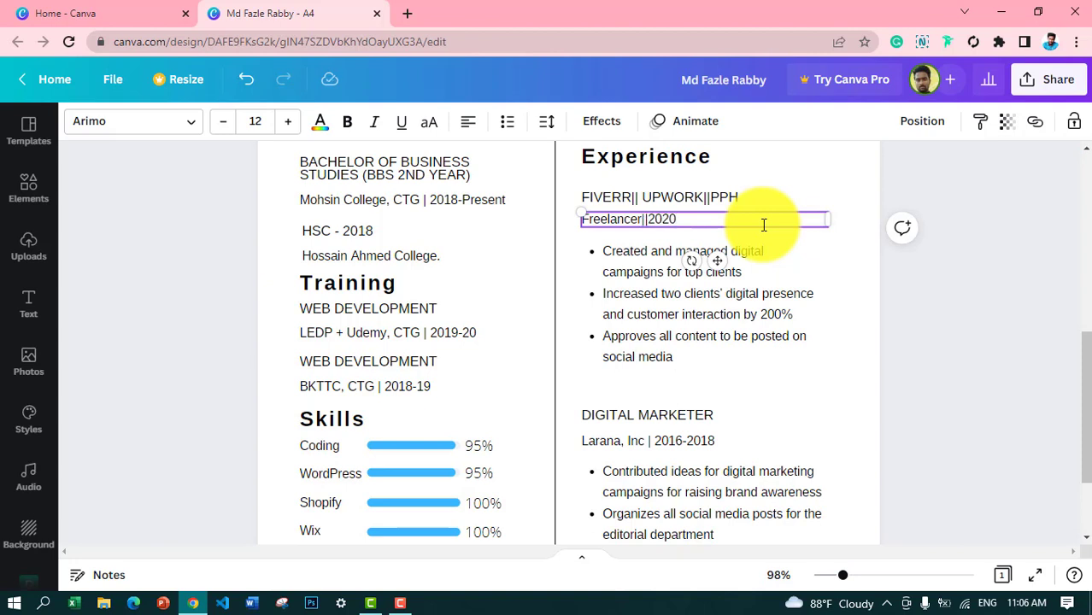
pyautogui.write('-Present')
# Step: Reword the Freelancer bullets to cover creating websites and change Achieve to Achieved in the third
pyautogui.click(792, 275)
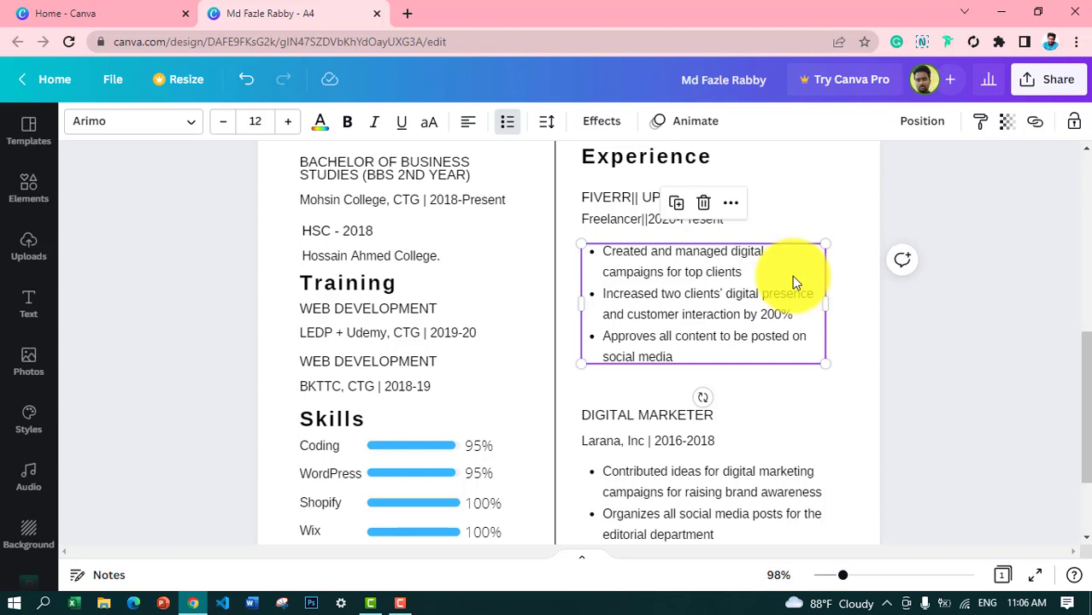
pyautogui.click(742, 254)
pyautogui.click(711, 268)
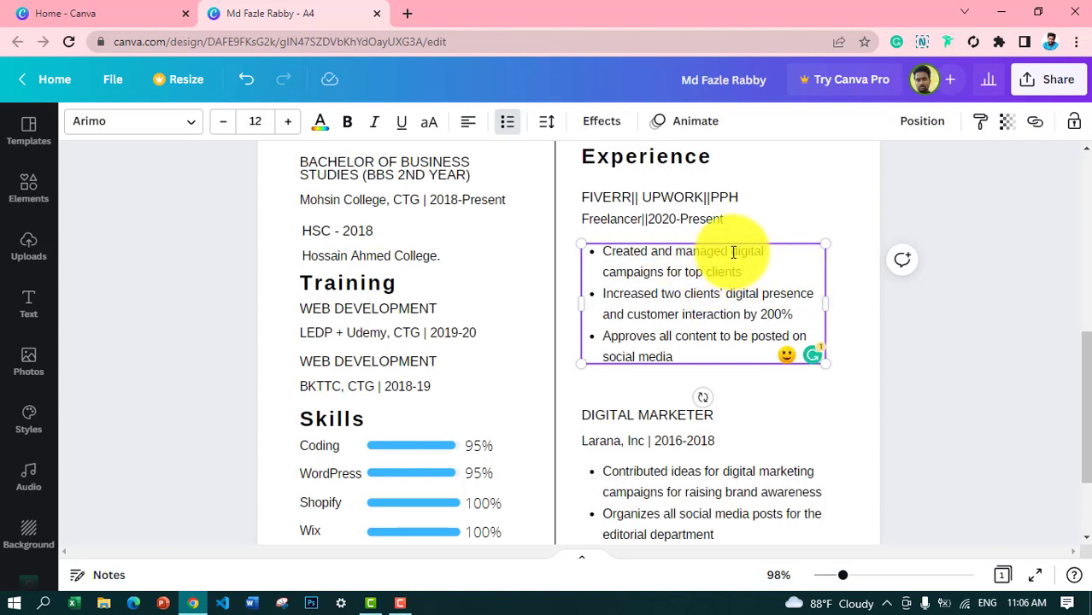
pyautogui.moveTo(731, 252); pyautogui.dragTo(666, 277)
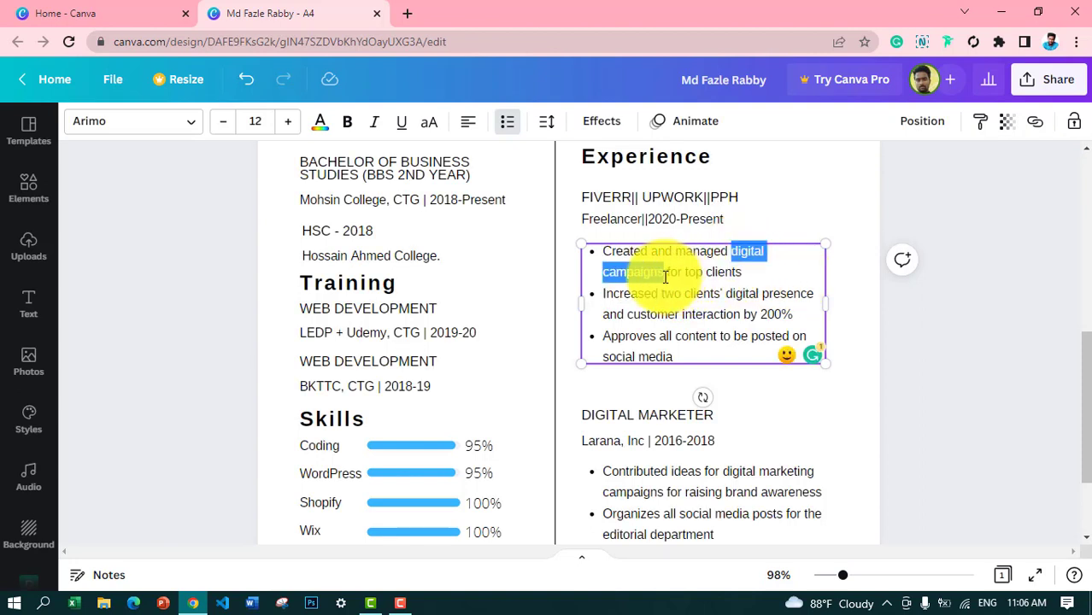
pyautogui.write('Website')
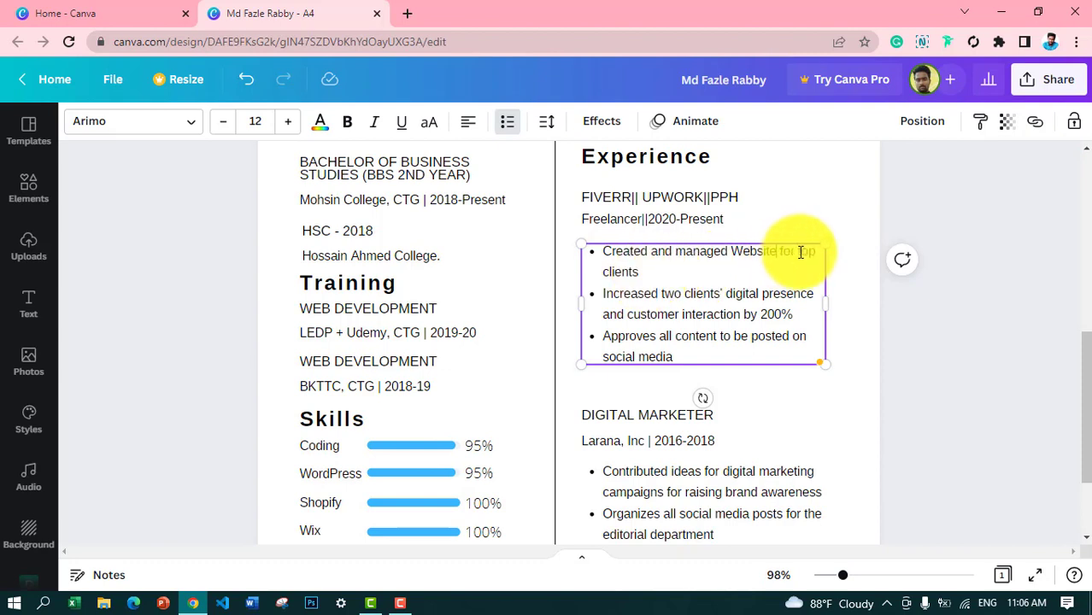
pyautogui.moveTo(801, 252); pyautogui.dragTo(821, 261)
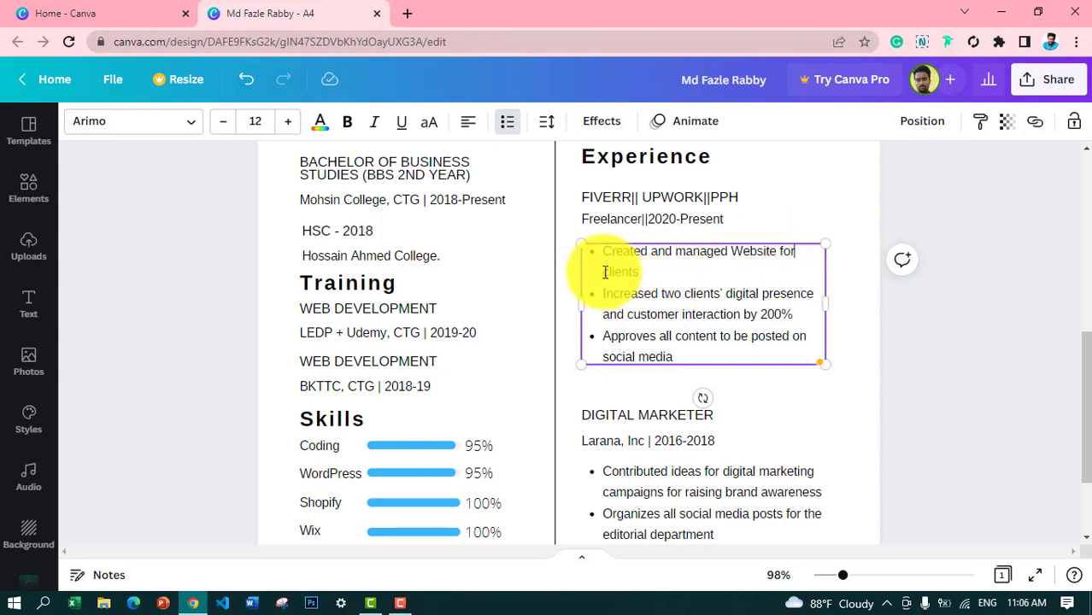
pyautogui.click(670, 277)
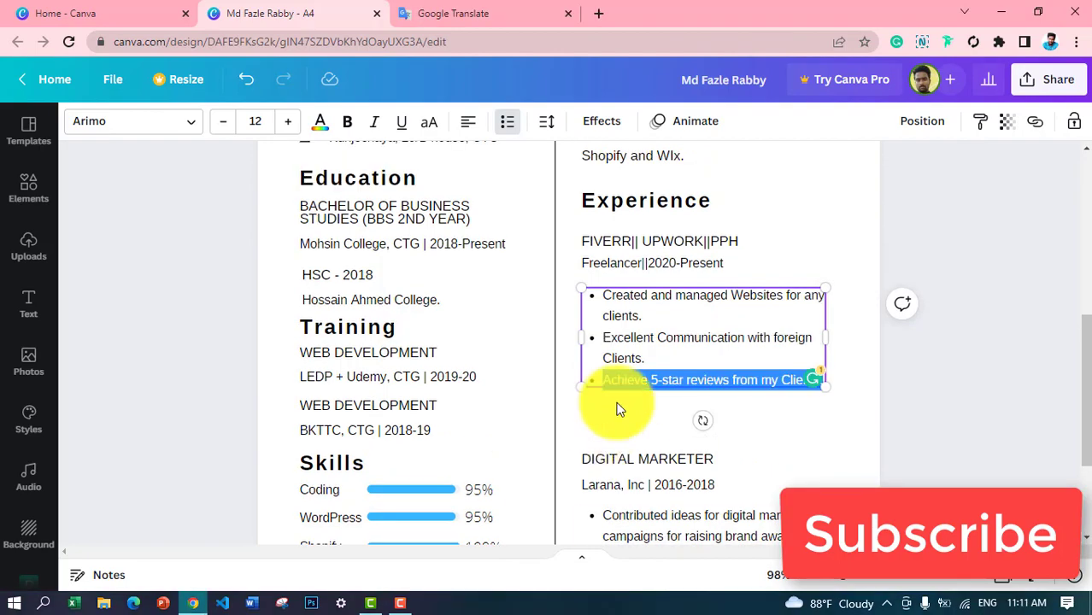
pyautogui.click(649, 380)
pyautogui.write('d')
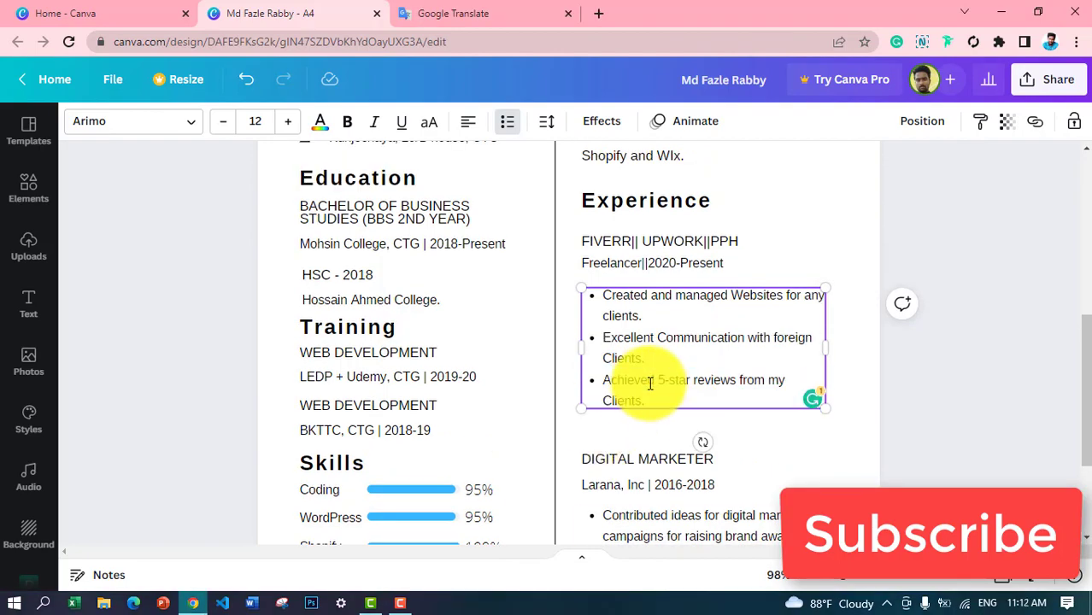
pyautogui.click(842, 186)
pyautogui.moveTo(1077, 415); pyautogui.dragTo(1087, 385)
pyautogui.moveTo(1085, 406); pyautogui.dragTo(1078, 487)
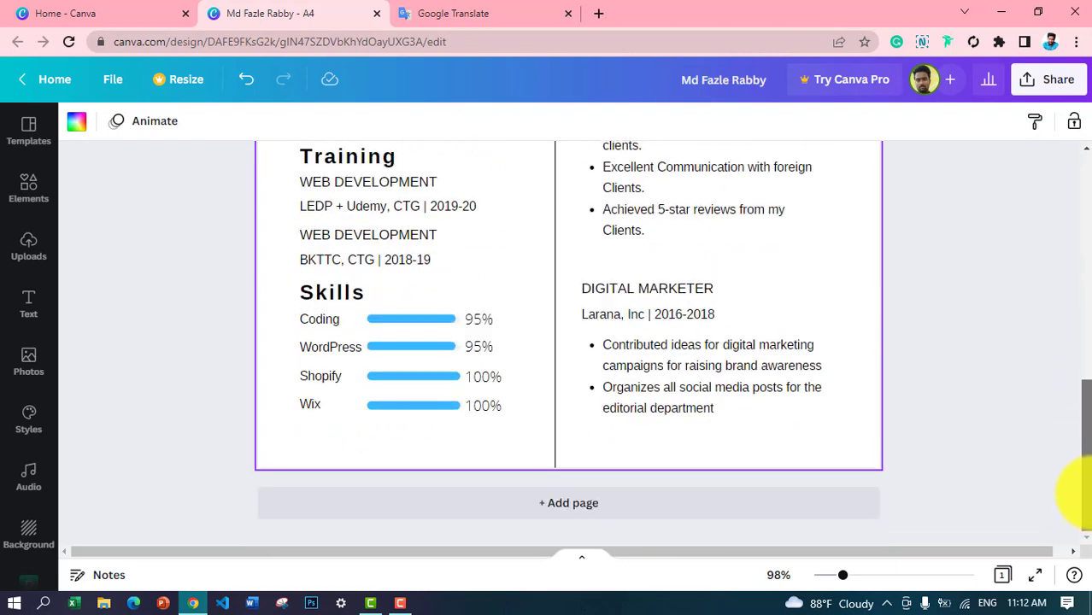
# Step: Retitle DIGITAL MARKETER as ECOMMERCE WEBSITE MANAGEMENT and widen the box to fit one line
pyautogui.doubleClick(706, 299)
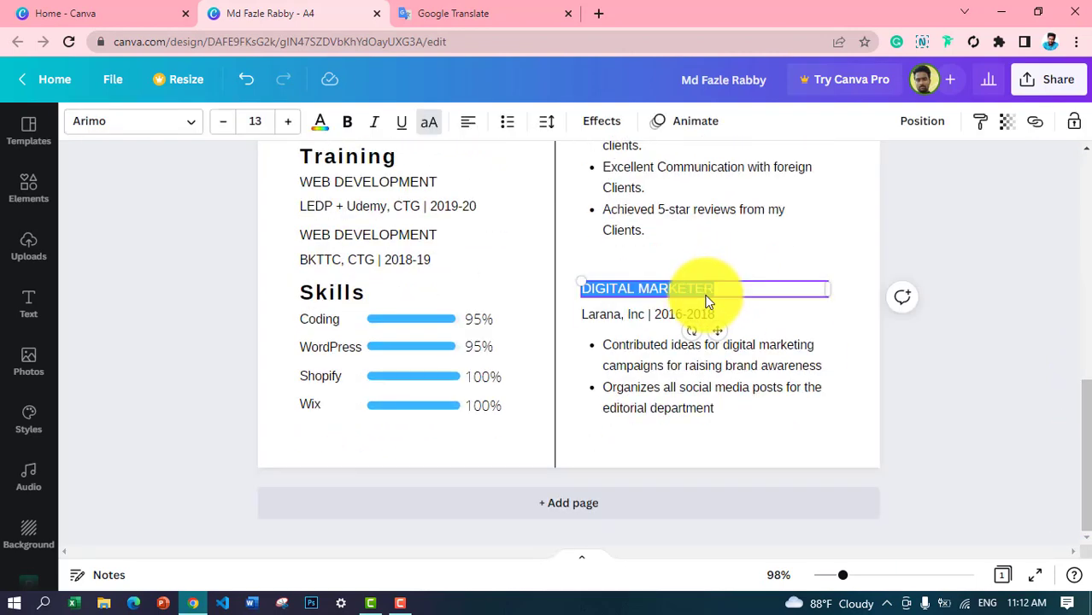
pyautogui.write('WEB DEVELOPER')
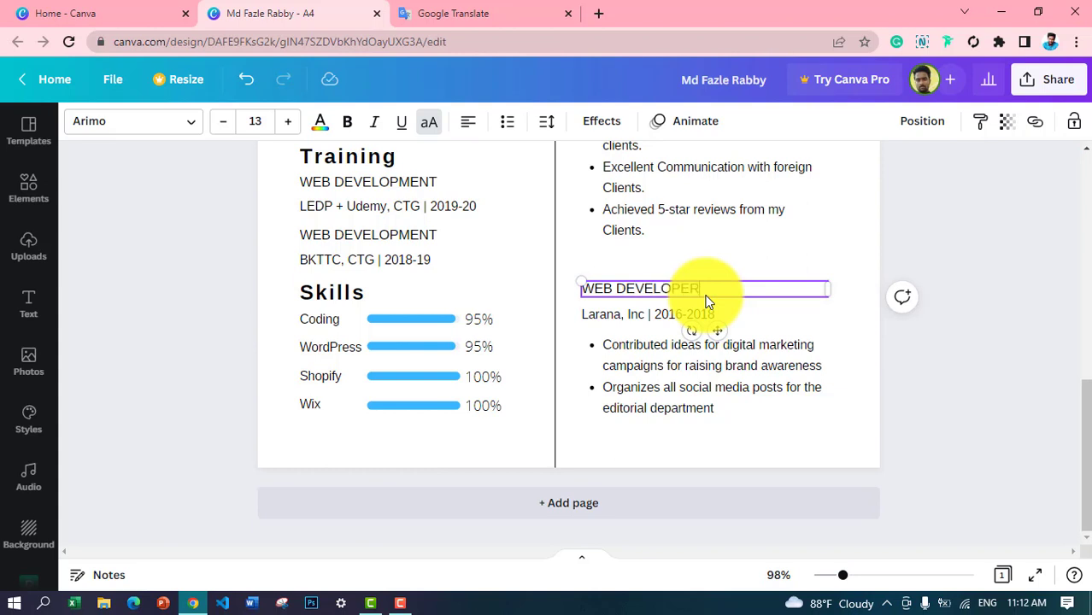
pyautogui.doubleClick(629, 318)
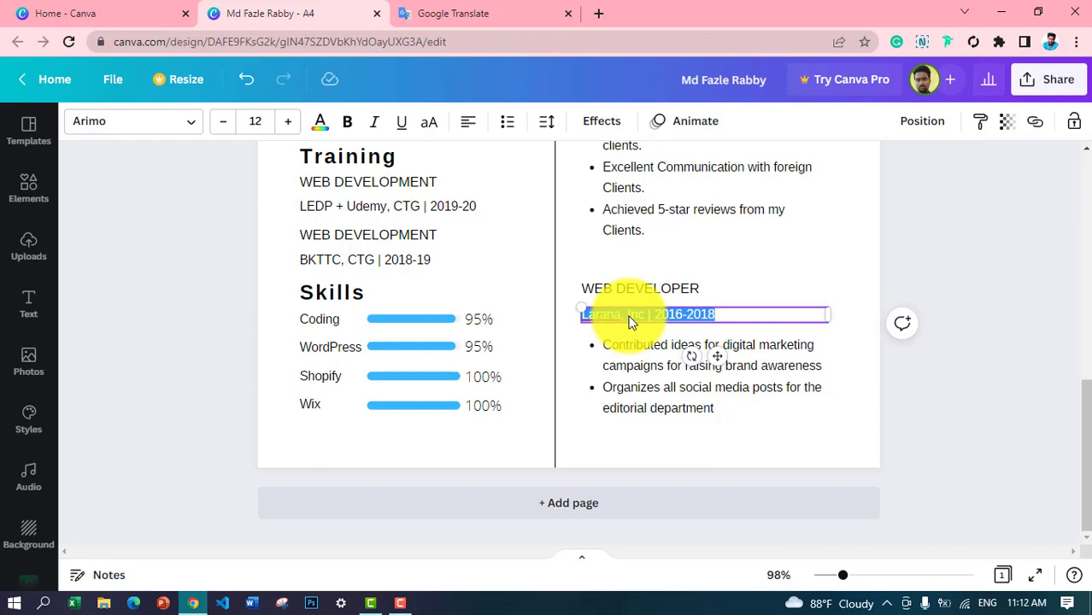
pyautogui.click(699, 284)
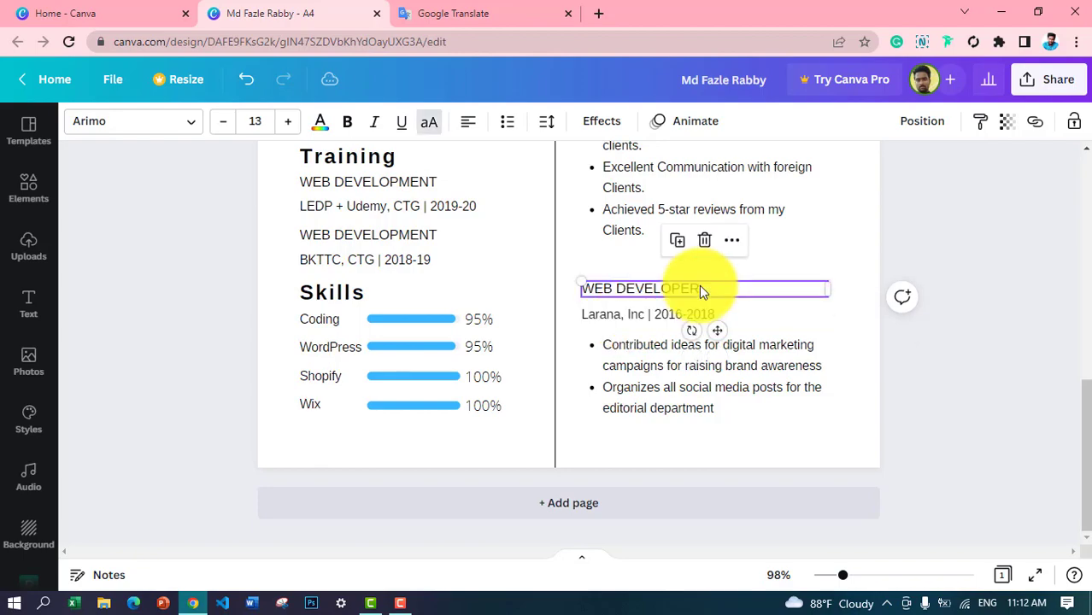
pyautogui.click(978, 471)
pyautogui.moveTo(1079, 463); pyautogui.dragTo(1021, 492)
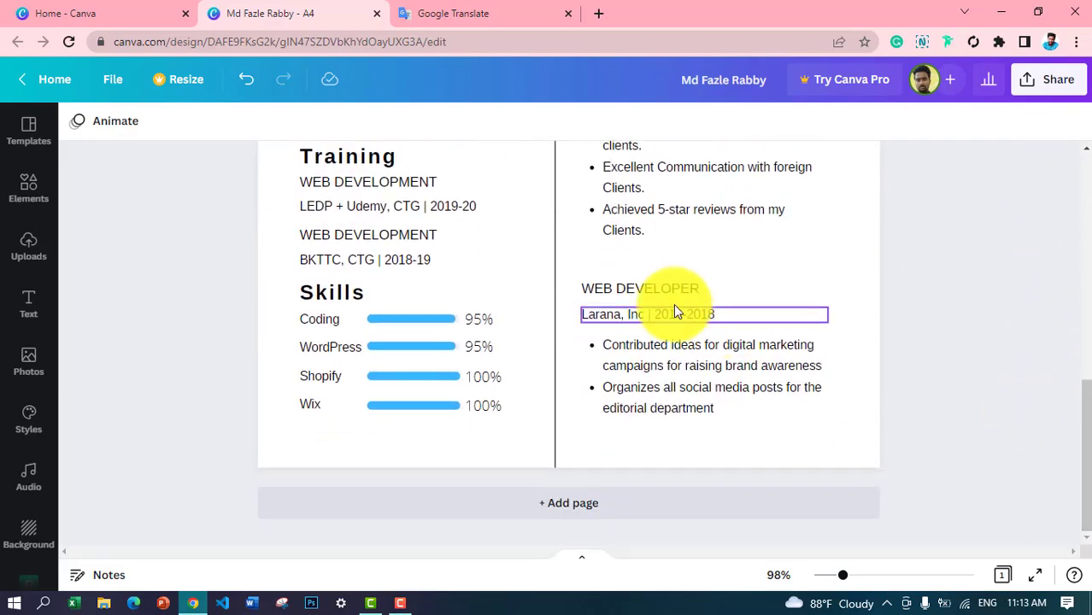
pyautogui.click(681, 297)
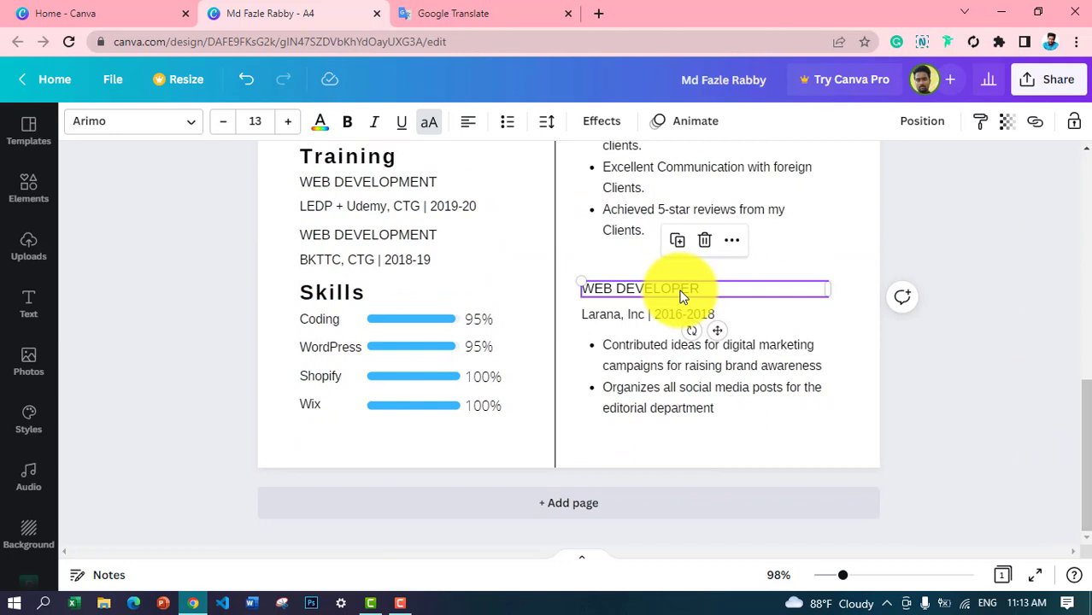
pyautogui.click(703, 288)
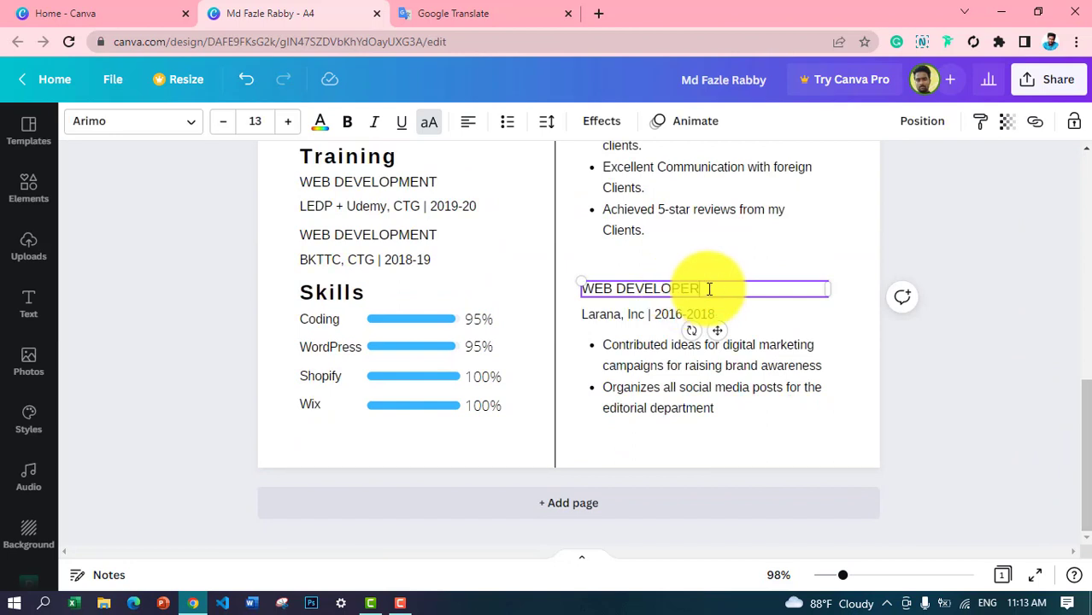
pyautogui.moveTo(703, 289); pyautogui.dragTo(613, 283)
pyautogui.write('SITE MANAGEME')
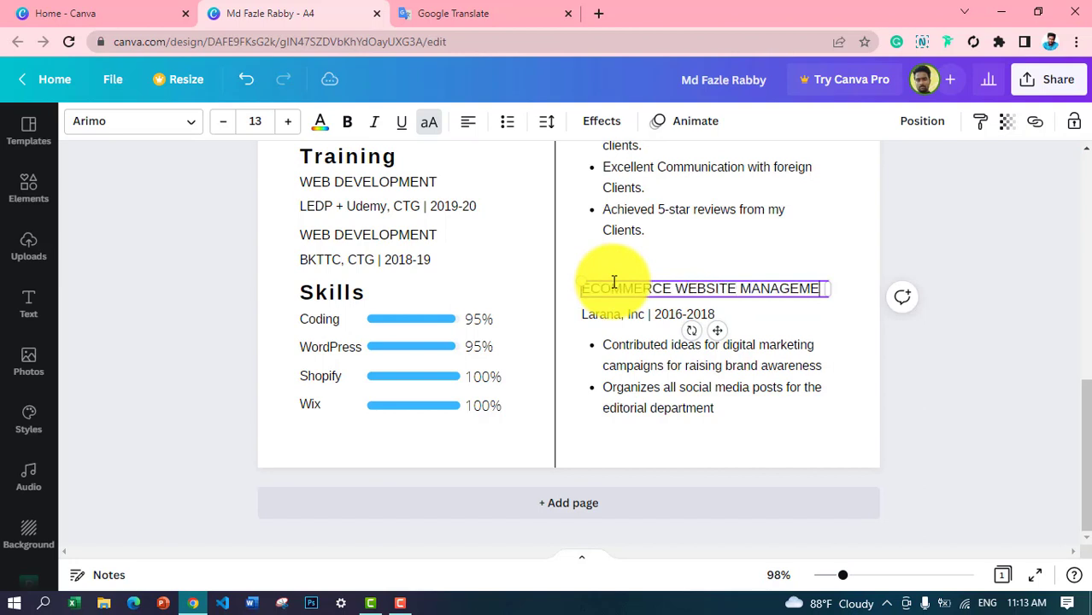
pyautogui.write('NT')
pyautogui.click(610, 314)
pyautogui.click(610, 313)
pyautogui.click(740, 289)
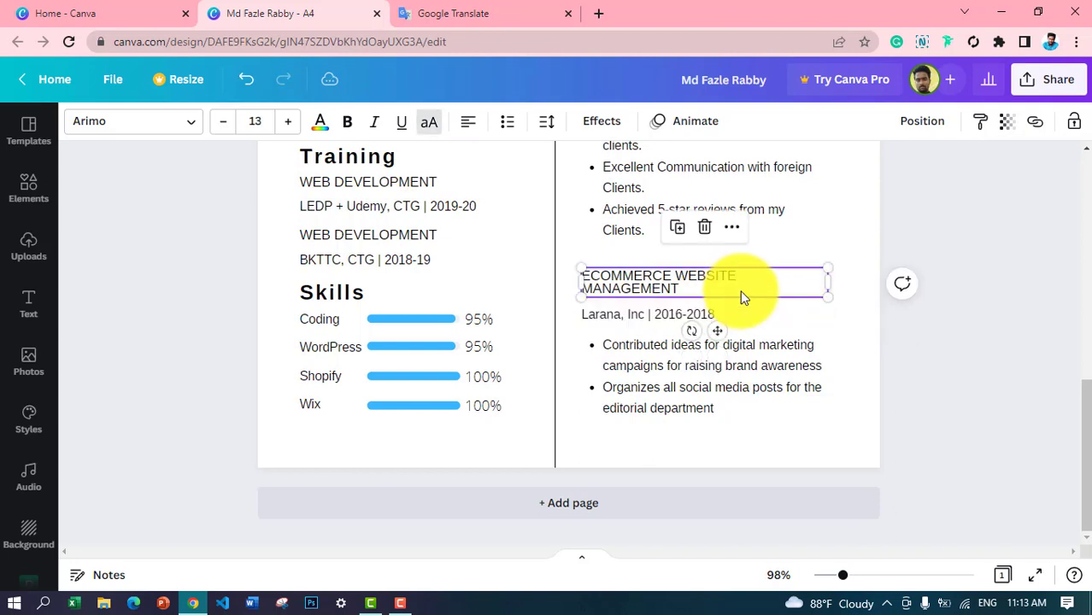
pyautogui.moveTo(828, 280); pyautogui.dragTo(841, 282)
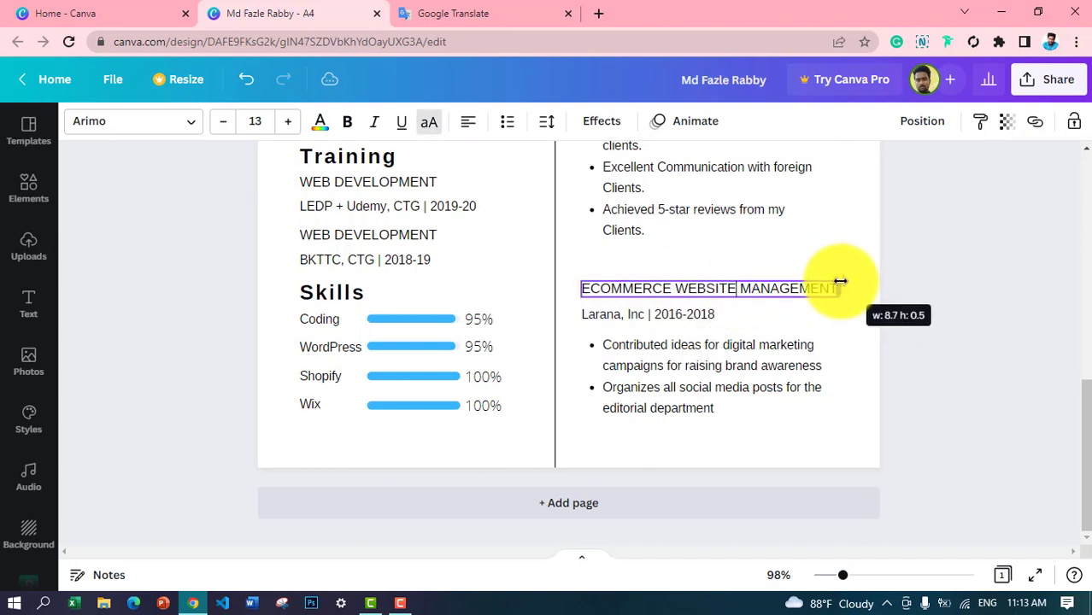
# Step: Change the Larana, Inc | 2016-2018 line to AATPC || 2020-2021
pyautogui.click(660, 313)
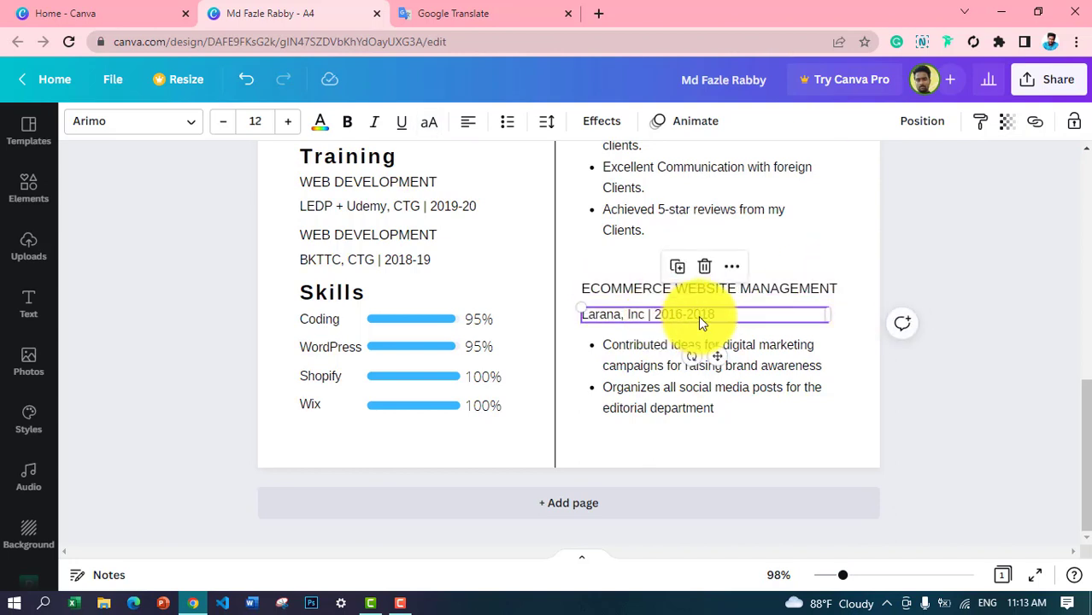
pyautogui.moveTo(582, 314); pyautogui.dragTo(654, 315)
pyautogui.press('BackSpace')
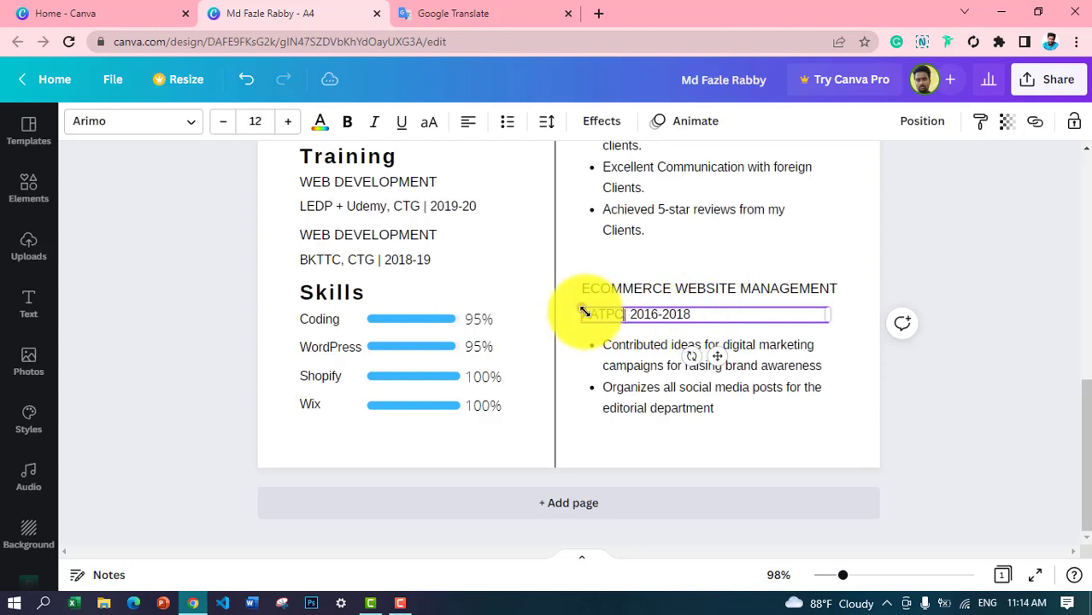
pyautogui.write('AATPC')
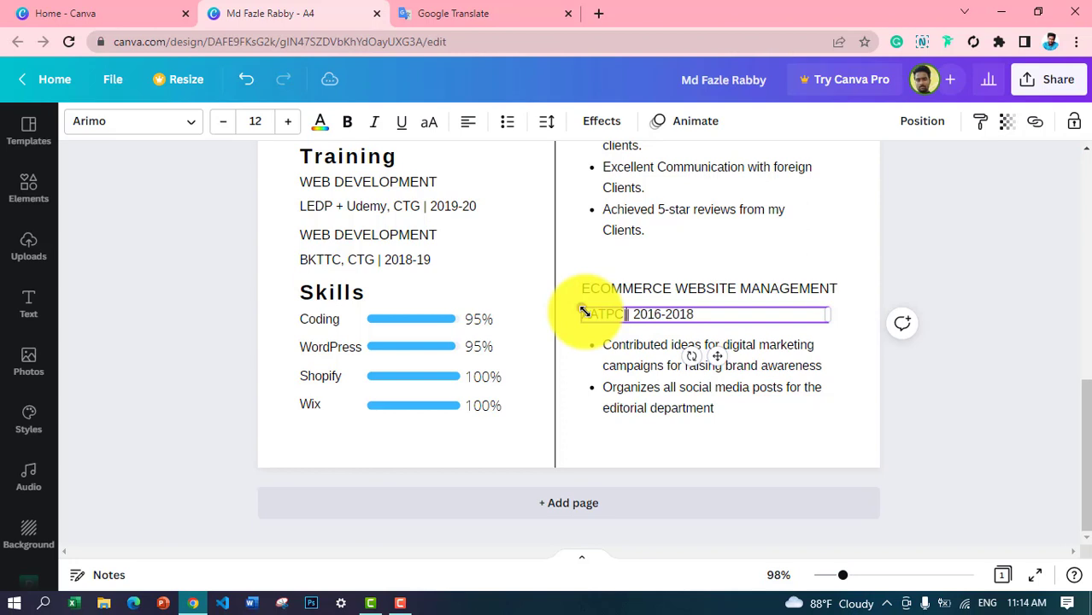
pyautogui.click(623, 316)
pyautogui.moveTo(664, 314); pyautogui.dragTo(686, 317)
pyautogui.write('20-202')
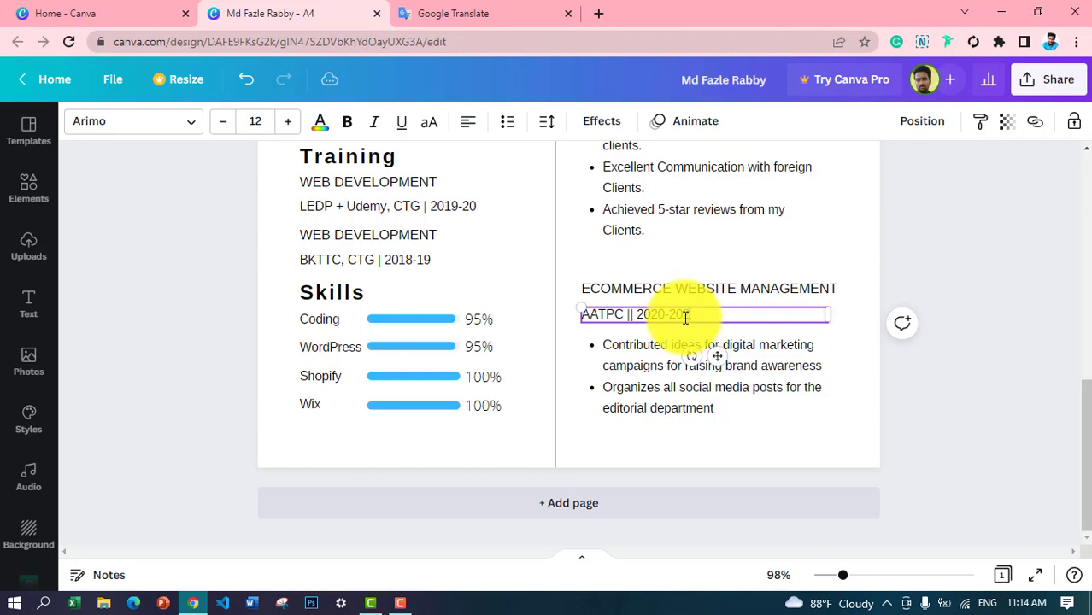
pyautogui.write('1')
pyautogui.click(715, 244)
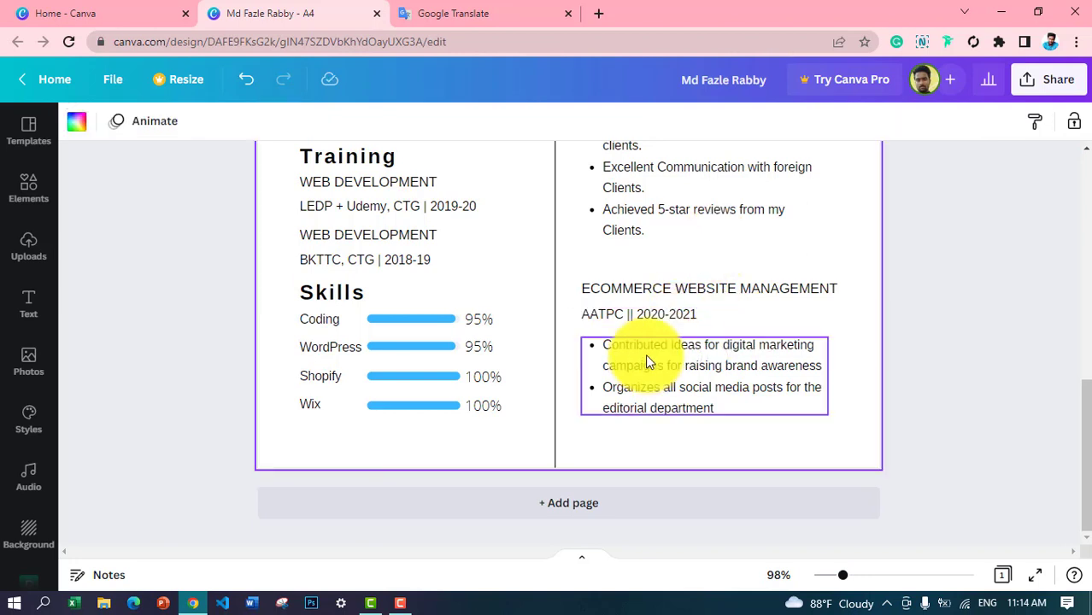
# Step: Replace the first e-commerce bullet with 'Maintain orders and Upload Products'
pyautogui.click(755, 363)
pyautogui.click(798, 366)
pyautogui.moveTo(598, 347); pyautogui.dragTo(818, 366)
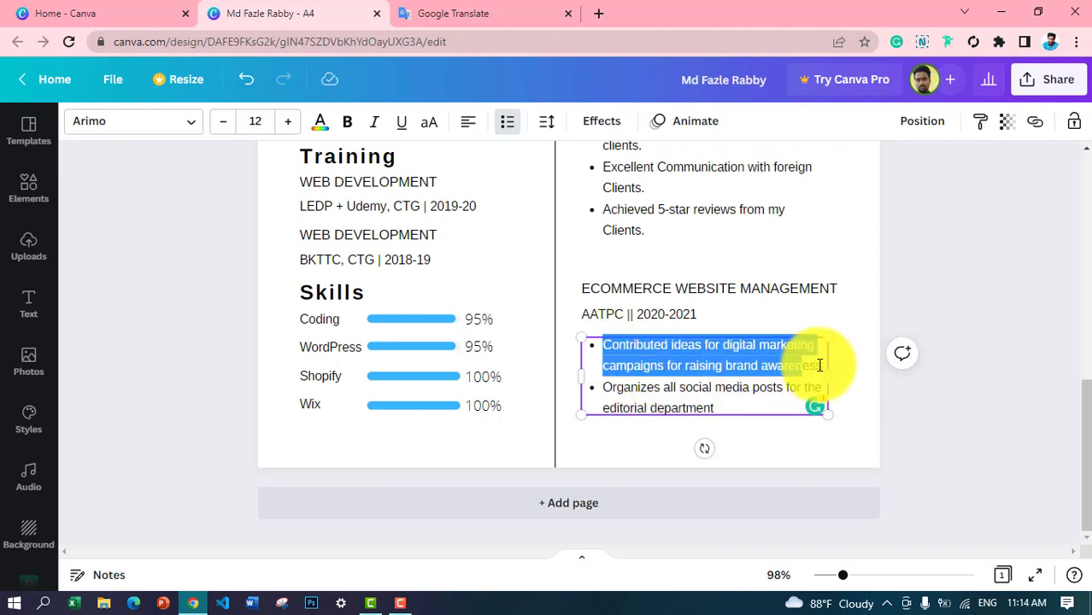
pyautogui.write('Maintain orders and Upload')
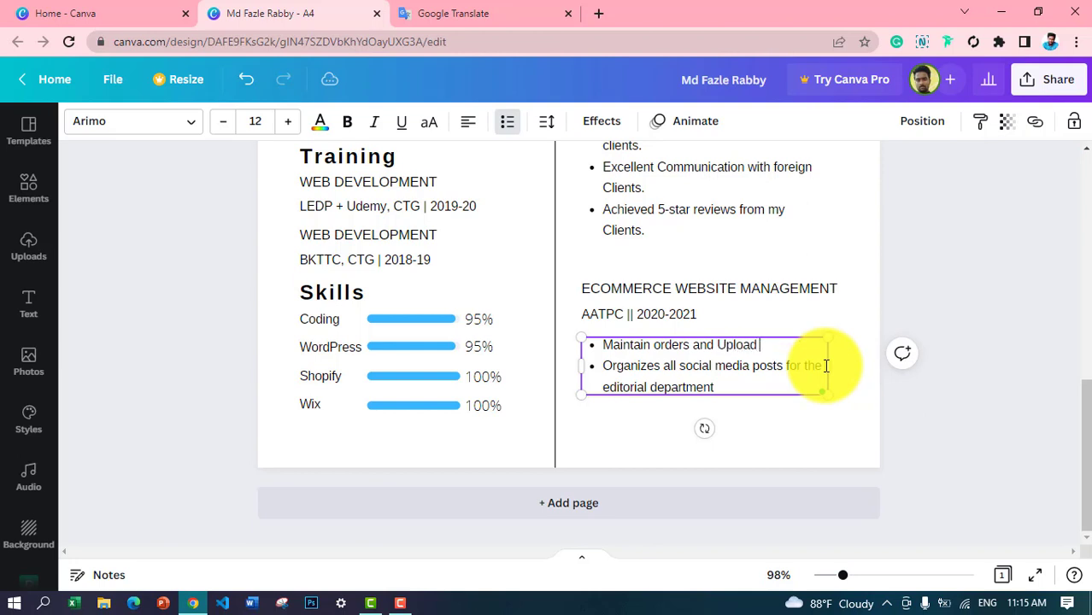
# Step: Rewrite the second bullet, settling on 'Maintain Products Value and Discount'
pyautogui.moveTo(602, 365); pyautogui.dragTo(698, 402)
pyautogui.write('Communication aw')
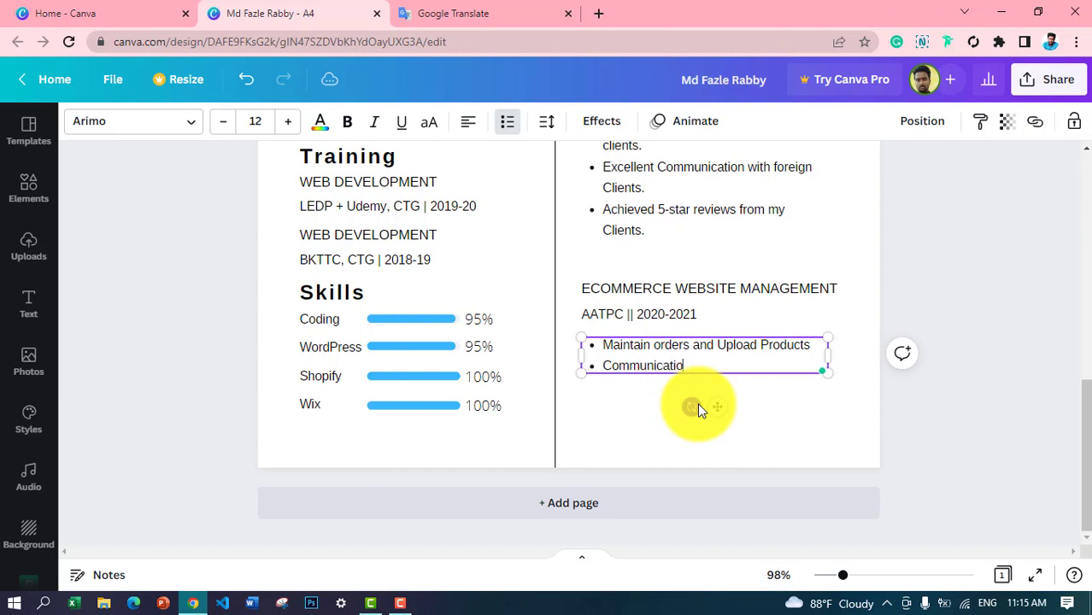
pyautogui.press('BackSpace')
pyautogui.press('BackSpace')
pyautogui.write('with customers and COnva')
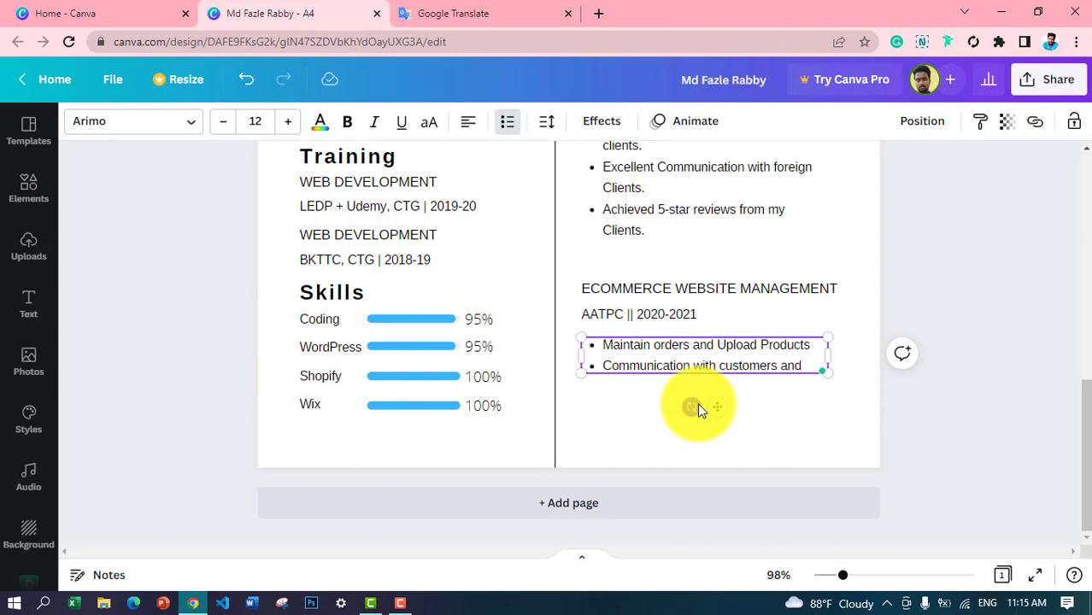
pyautogui.press('BackSpace')
pyautogui.press('BackSpace')
pyautogui.press('BackSpace')
pyautogui.press('BackSpace')
pyautogui.write('o')
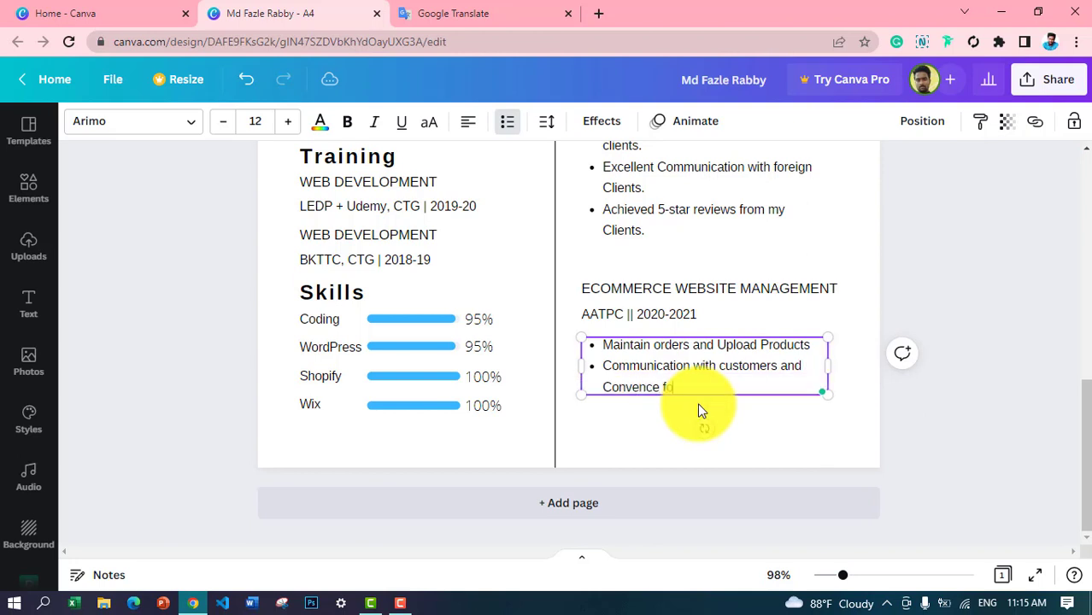
pyautogui.write('nvenience for sales.')
pyautogui.moveTo(637, 389)
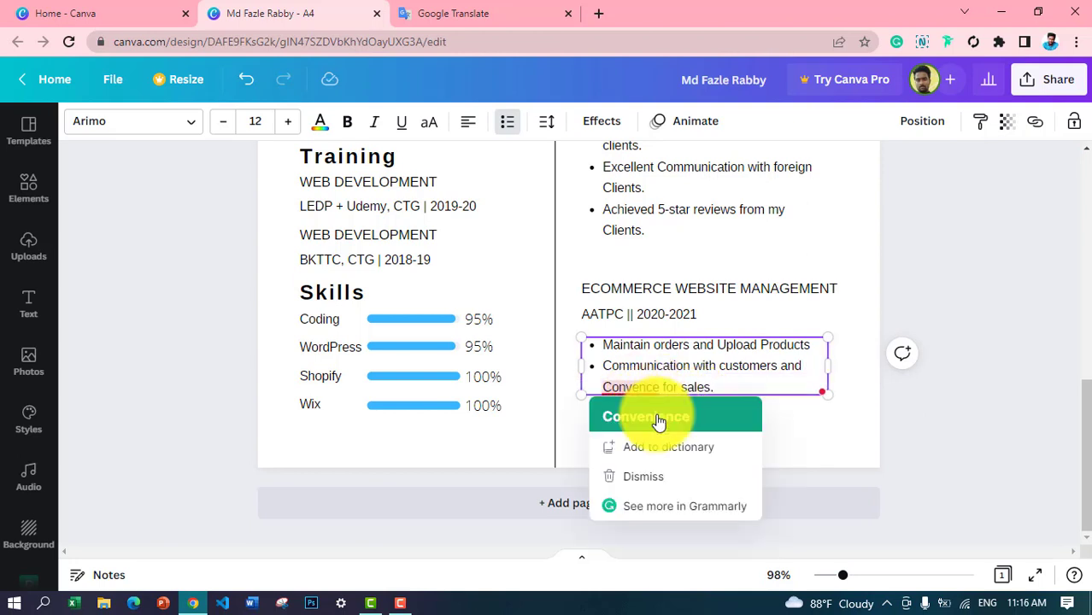
pyautogui.click(646, 414)
pyautogui.moveTo(602, 366); pyautogui.dragTo(738, 393)
pyautogui.write('Fil')
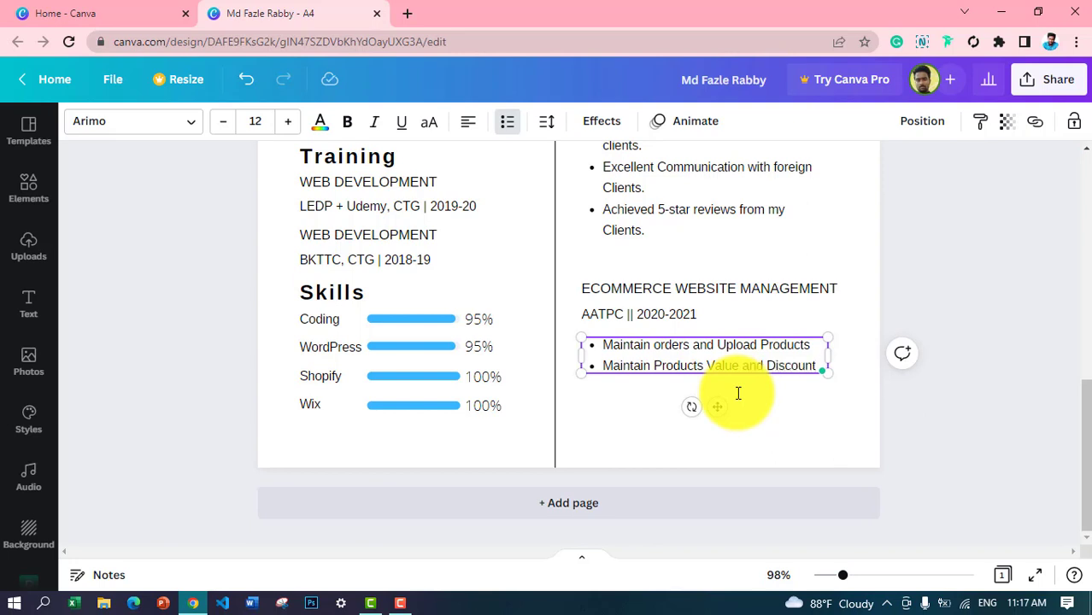
# Step: Change 'Maintain' to 'Maintained' at the start of both bullets
pyautogui.click(865, 334)
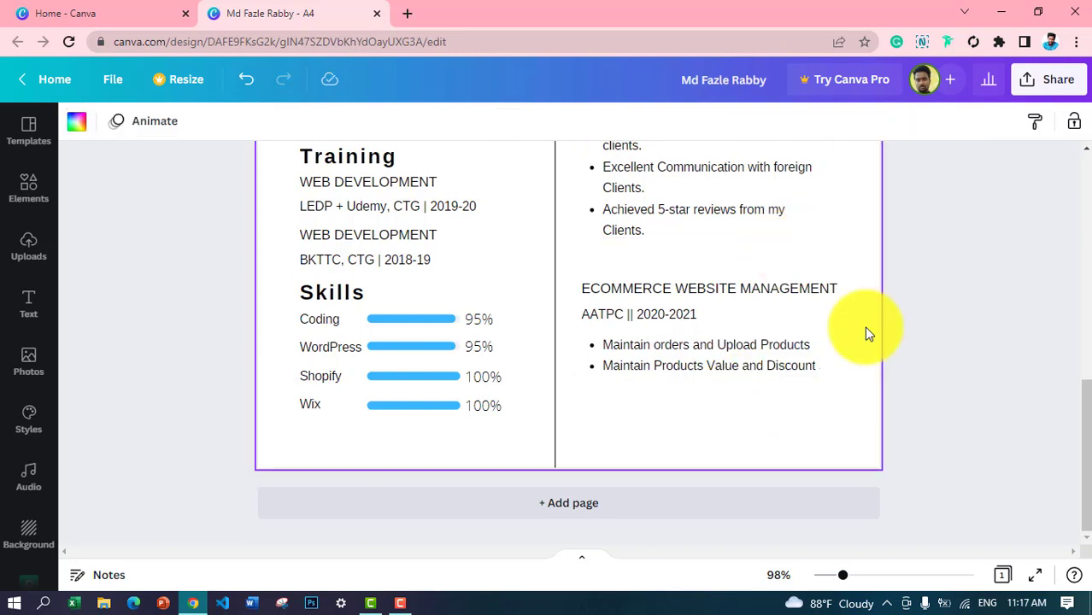
pyautogui.click(741, 370)
pyautogui.click(649, 348)
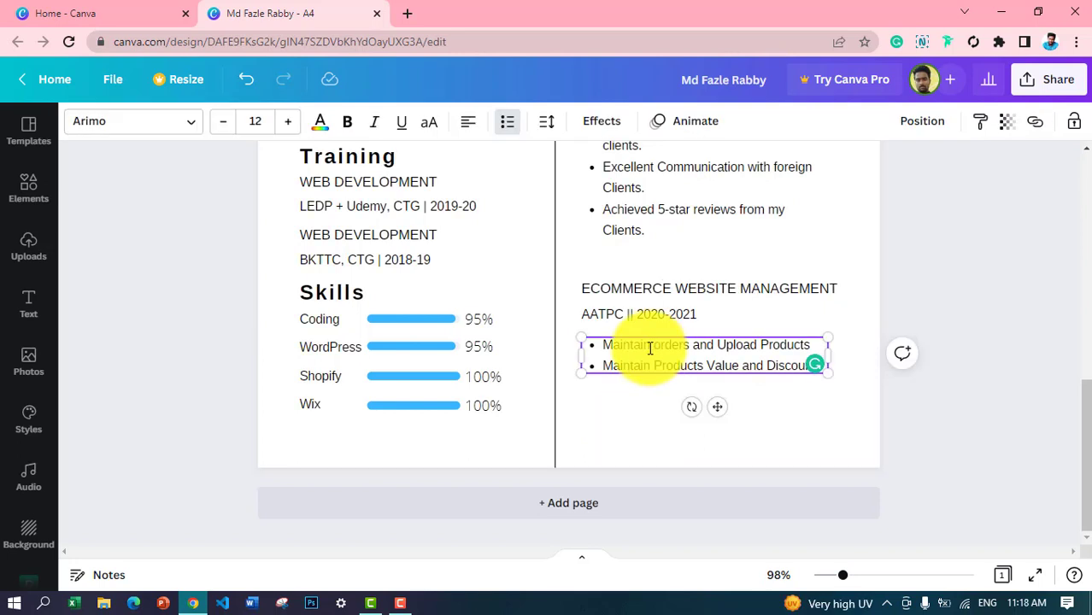
pyautogui.write('ed')
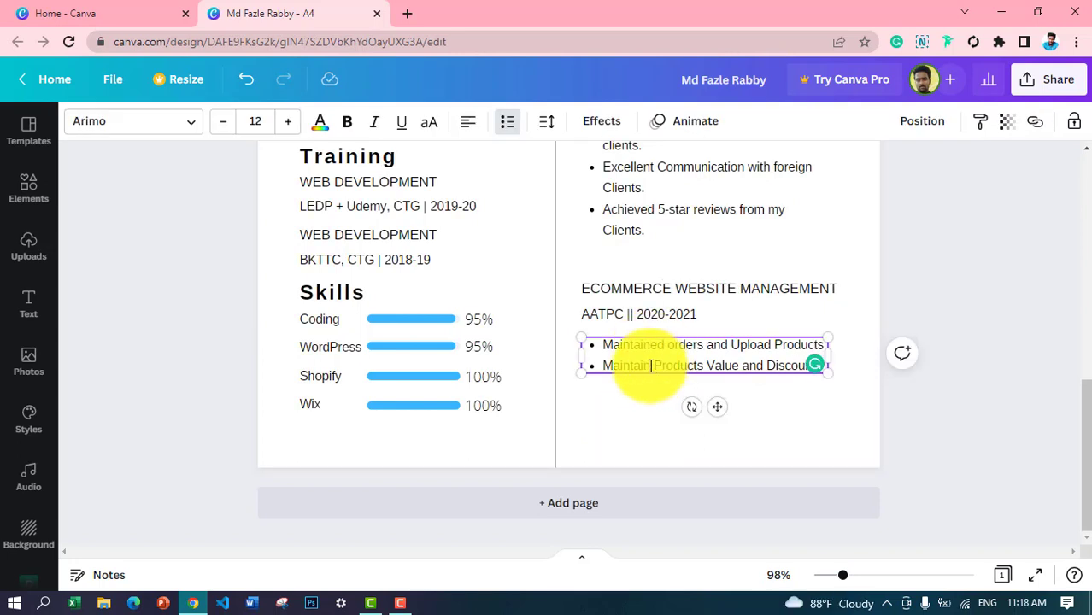
pyautogui.click(651, 367)
pyautogui.write('ed')
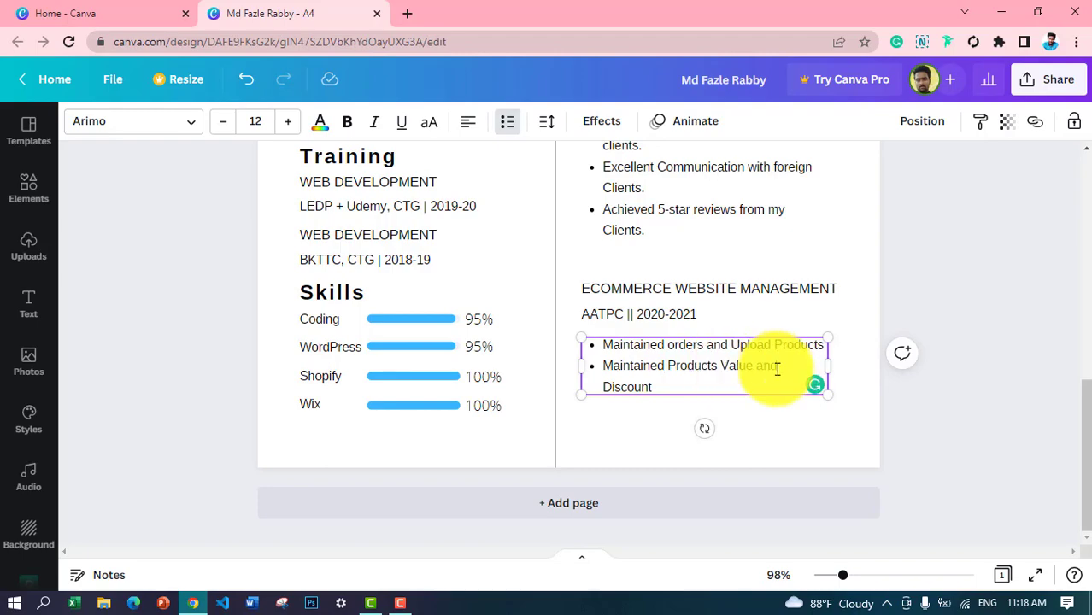
pyautogui.click(790, 459)
pyautogui.moveTo(1082, 427); pyautogui.dragTo(1042, 124)
pyautogui.click(1051, 80)
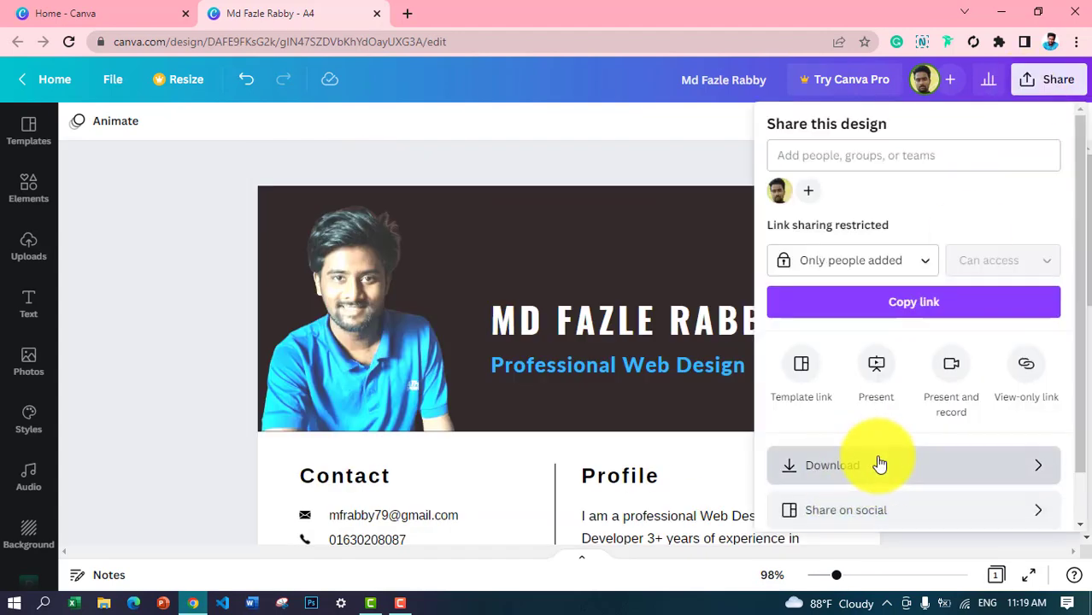
pyautogui.click(883, 464)
pyautogui.click(886, 202)
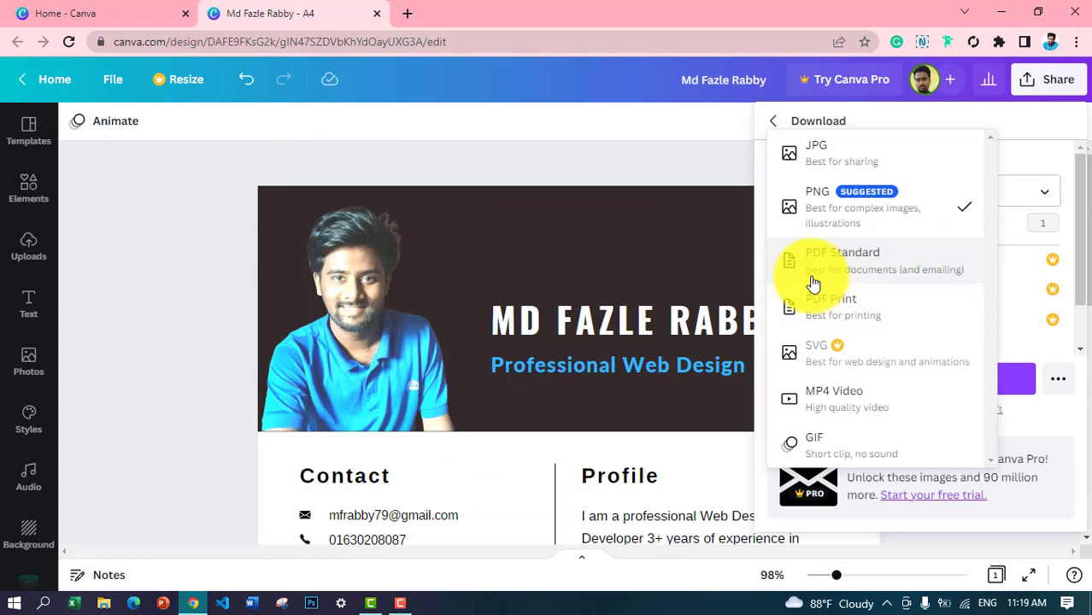
pyautogui.click(889, 265)
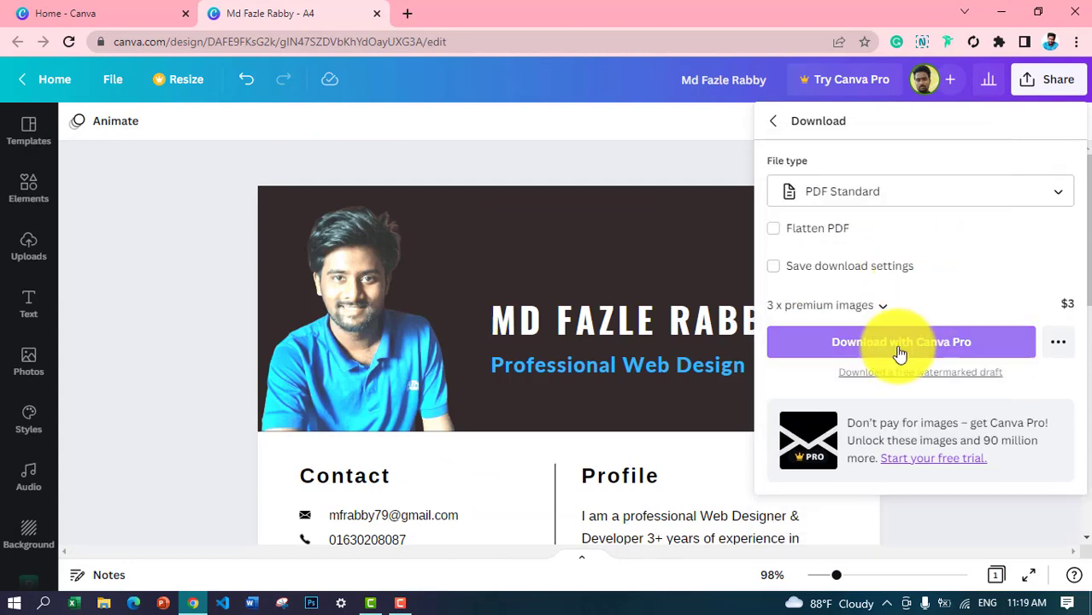
pyautogui.moveTo(1087, 249); pyautogui.dragTo(1080, 224)
pyautogui.click(1027, 93)
pyautogui.click(980, 476)
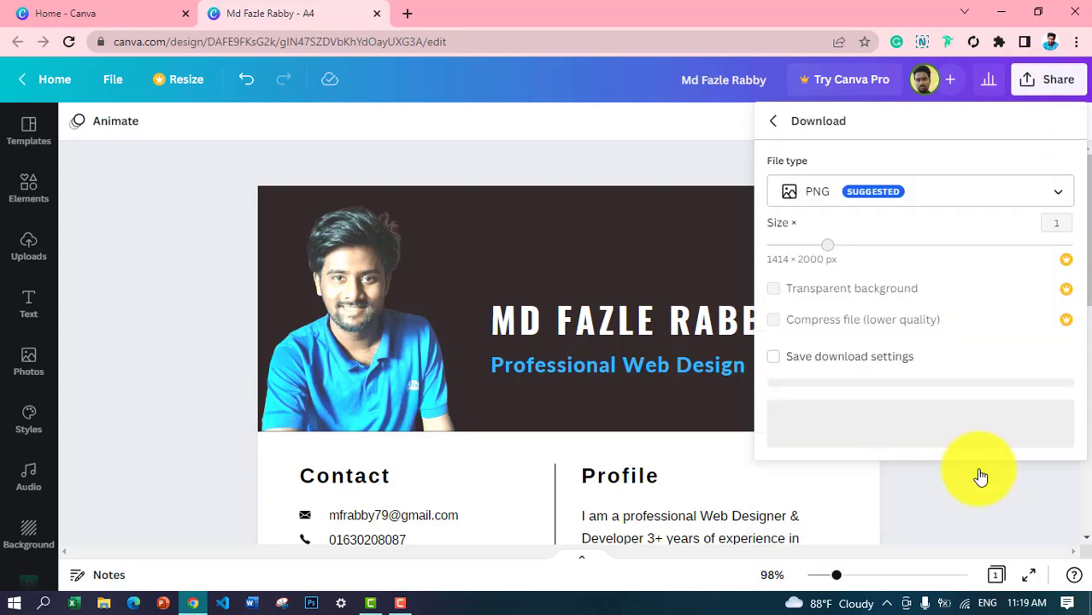
pyautogui.click(1006, 201)
pyautogui.click(923, 256)
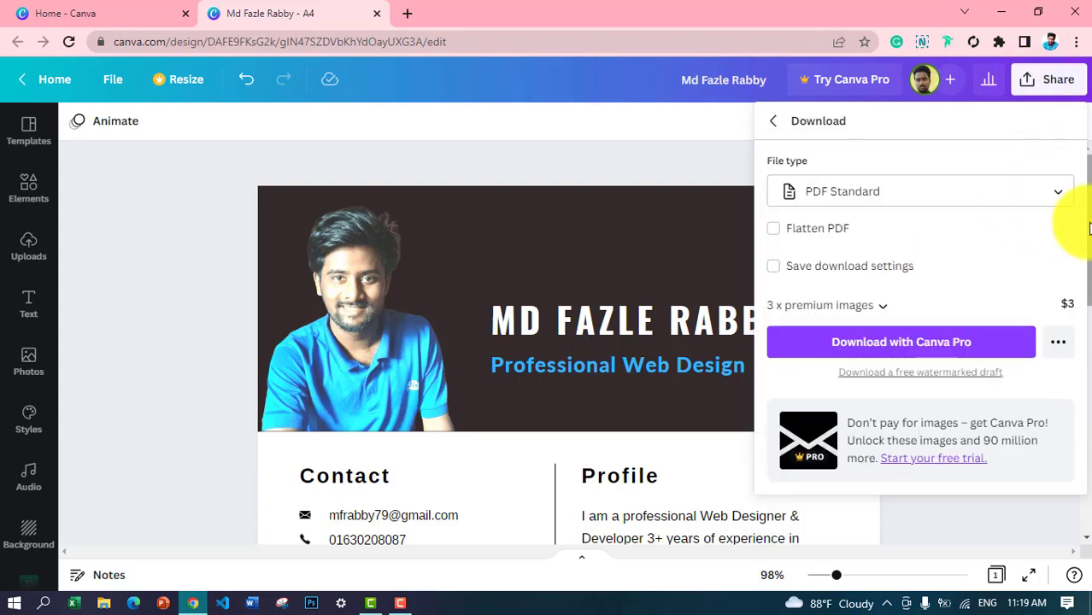
pyautogui.moveTo(1086, 226); pyautogui.dragTo(1089, 245)
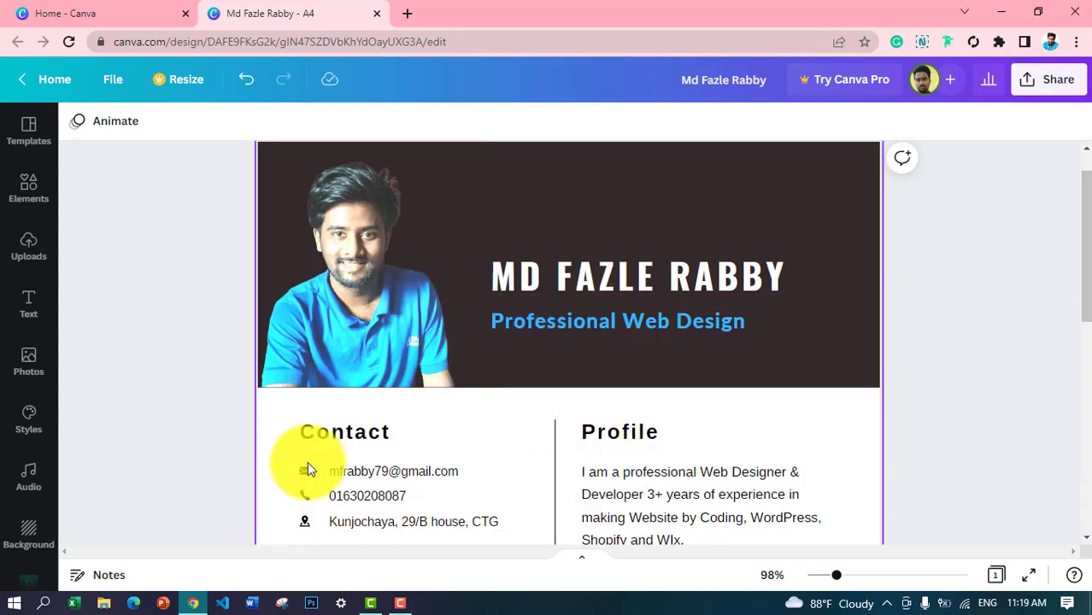
# Step: Delete the three old premium icons beside the email, phone and address lines
pyautogui.doubleClick(307, 469)
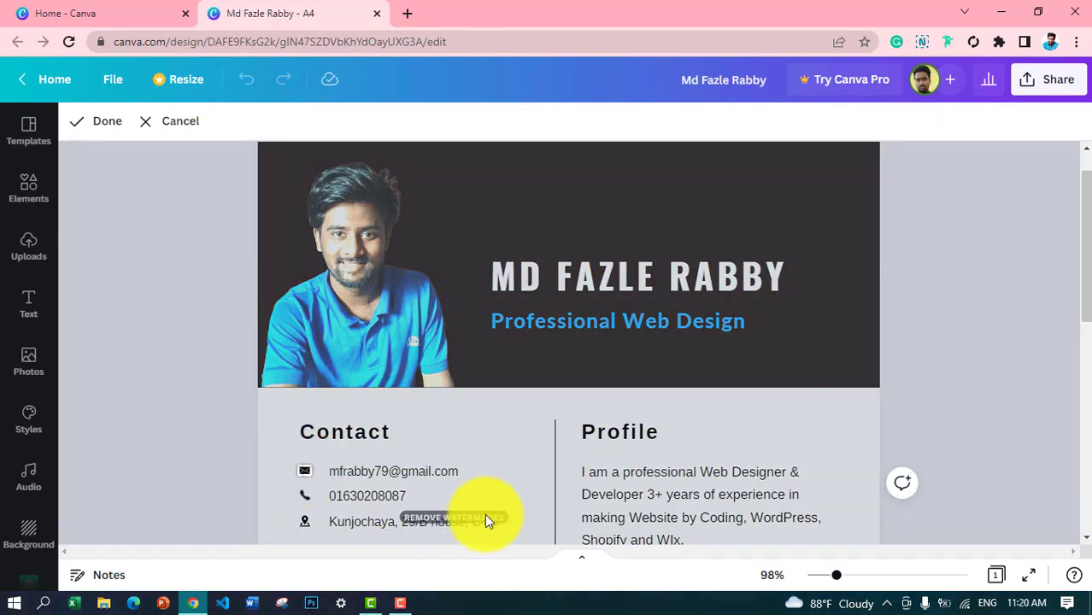
pyautogui.click(486, 514)
pyautogui.doubleClick(305, 499)
pyautogui.click(305, 518)
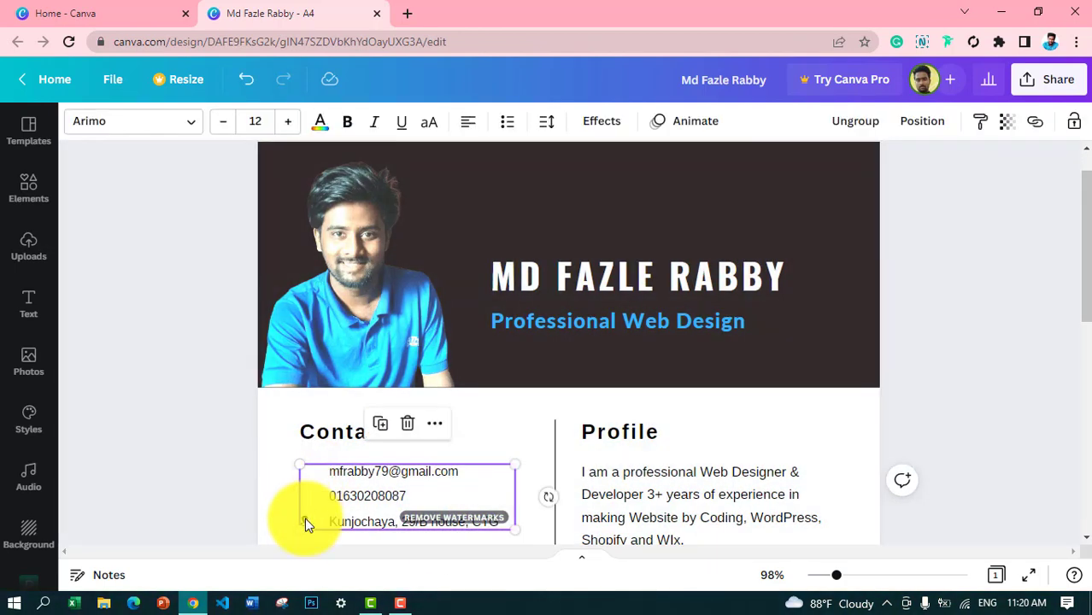
pyautogui.doubleClick(306, 522)
pyautogui.click(305, 523)
pyautogui.click(939, 243)
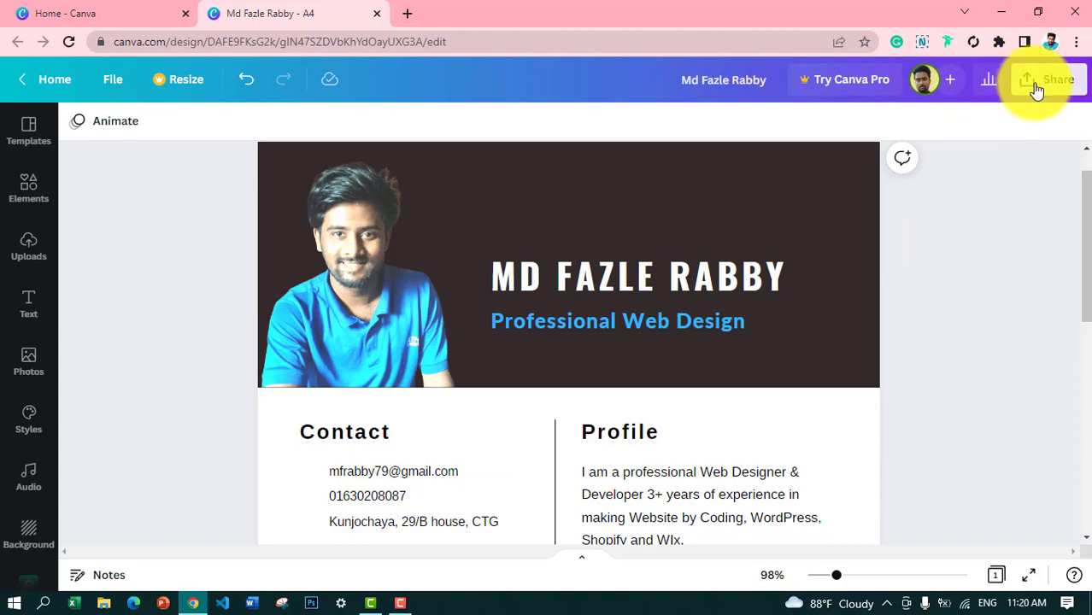
# Step: In Share > Download, choose PDF Standard as the file type
pyautogui.click(1037, 83)
pyautogui.click(927, 477)
pyautogui.click(881, 209)
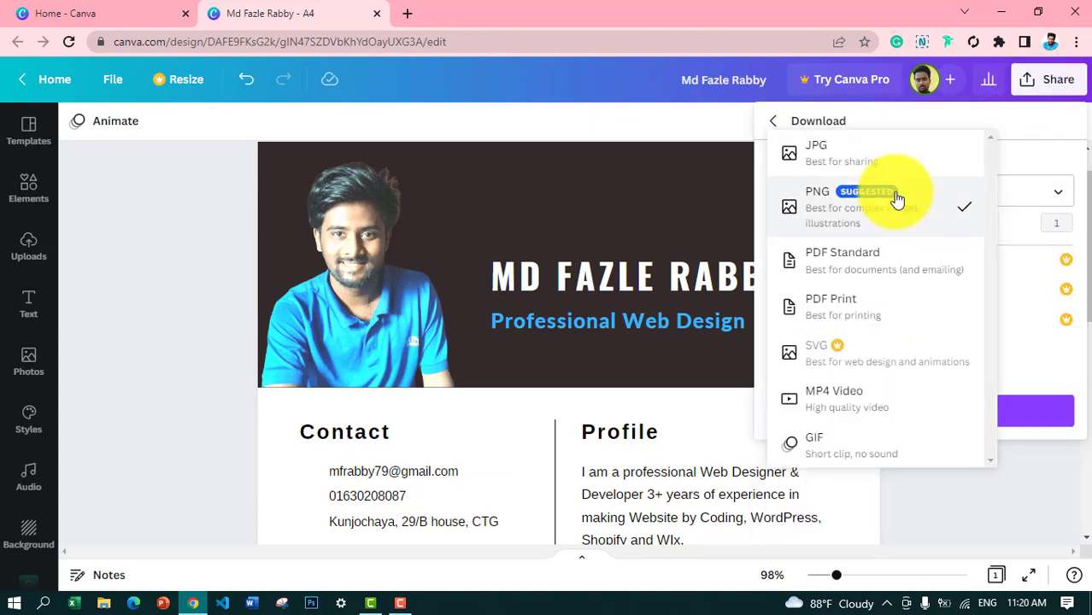
pyautogui.click(879, 276)
# Step: Close the download settings and browse Elements graphics for recommended contact icons
pyautogui.click(977, 402)
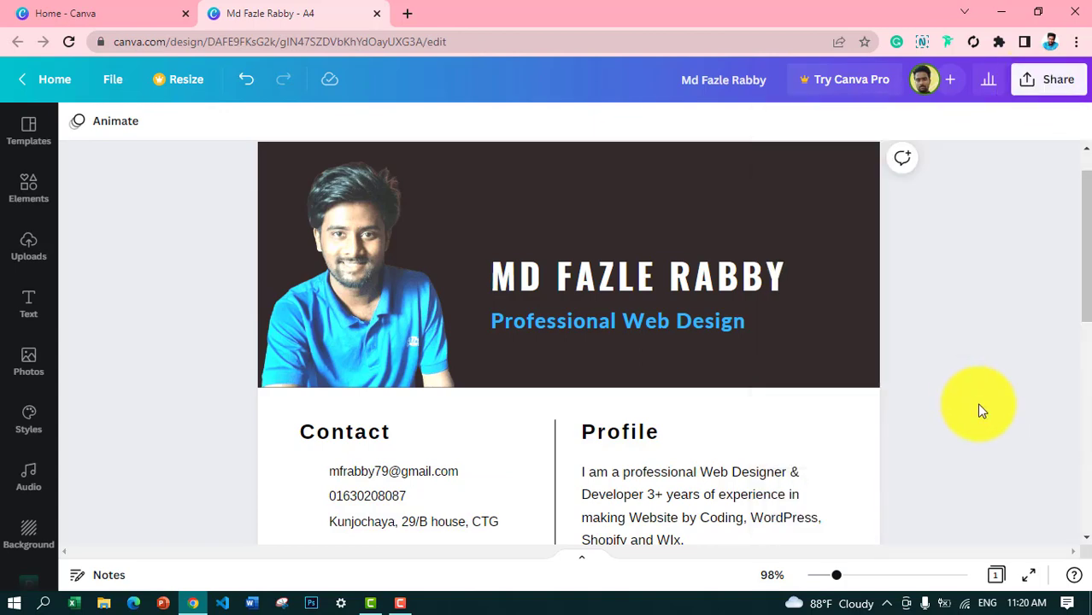
pyautogui.click(340, 487)
pyautogui.click(26, 193)
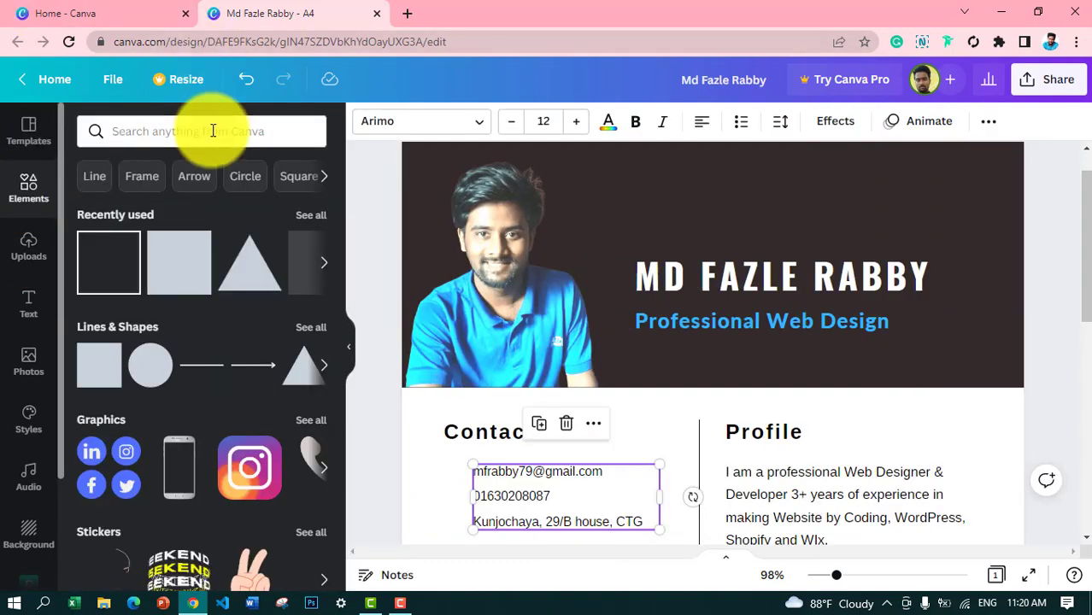
pyautogui.click(313, 421)
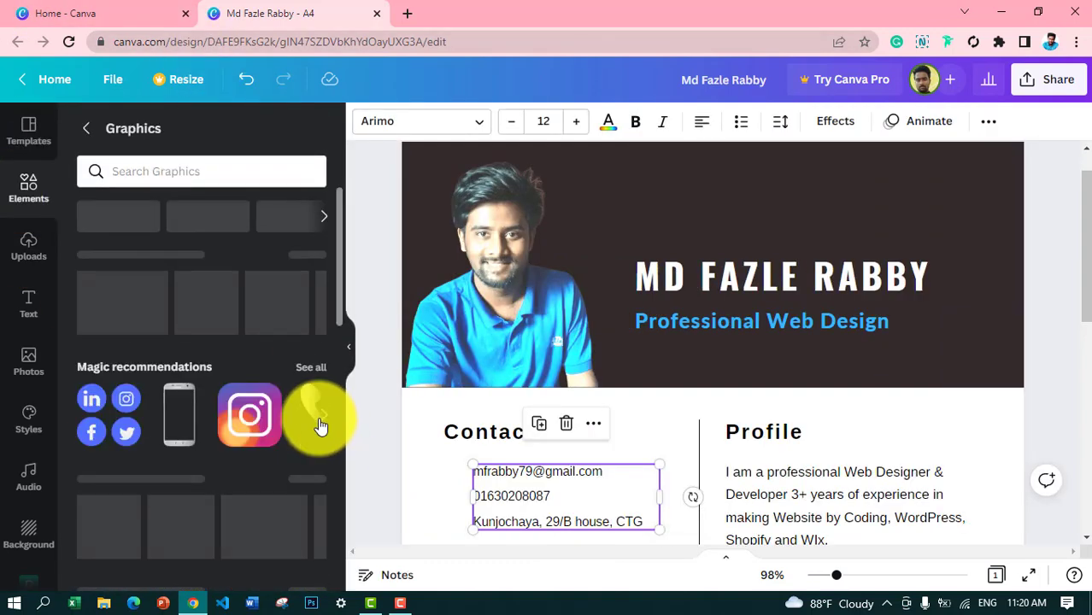
pyautogui.moveTo(339, 272)
pyautogui.mouseDown()
pyautogui.moveTo(336, 299)
pyautogui.moveTo(332, 276)
pyautogui.mouseUp()
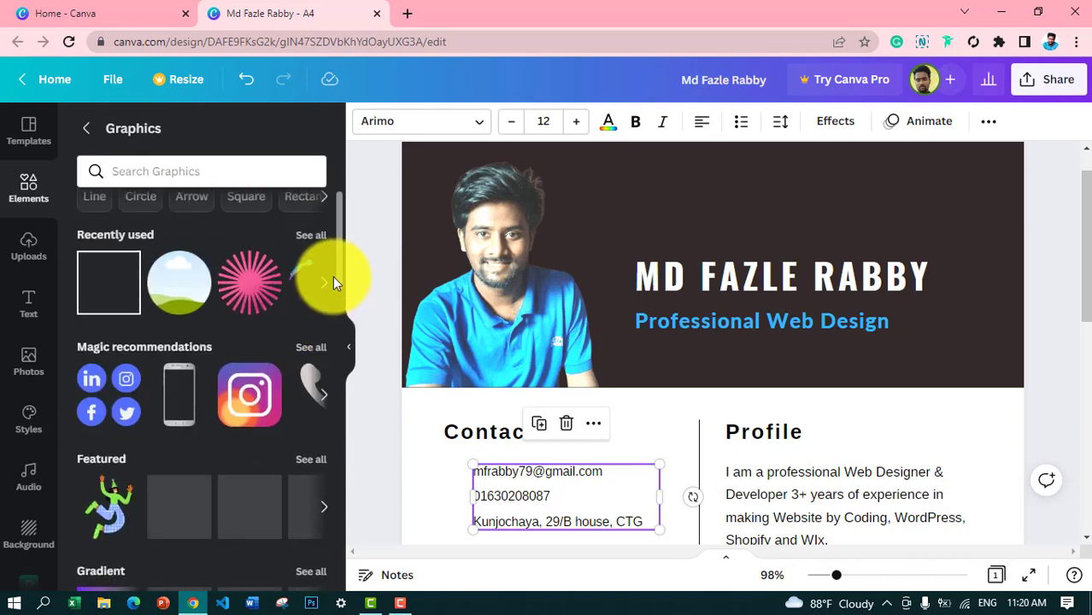
pyautogui.scroll(-2, 320, 327)
pyautogui.scroll(2, 320, 290)
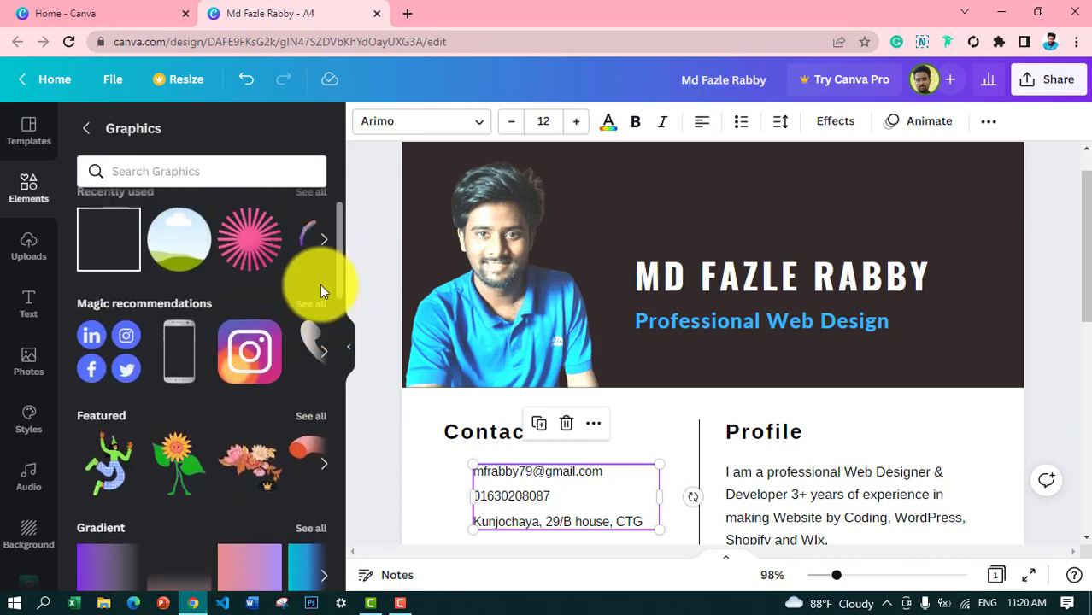
pyautogui.click(308, 325)
# Step: Add envelope and phone icons, shrinking them beside the email and phone lines
pyautogui.click(175, 299)
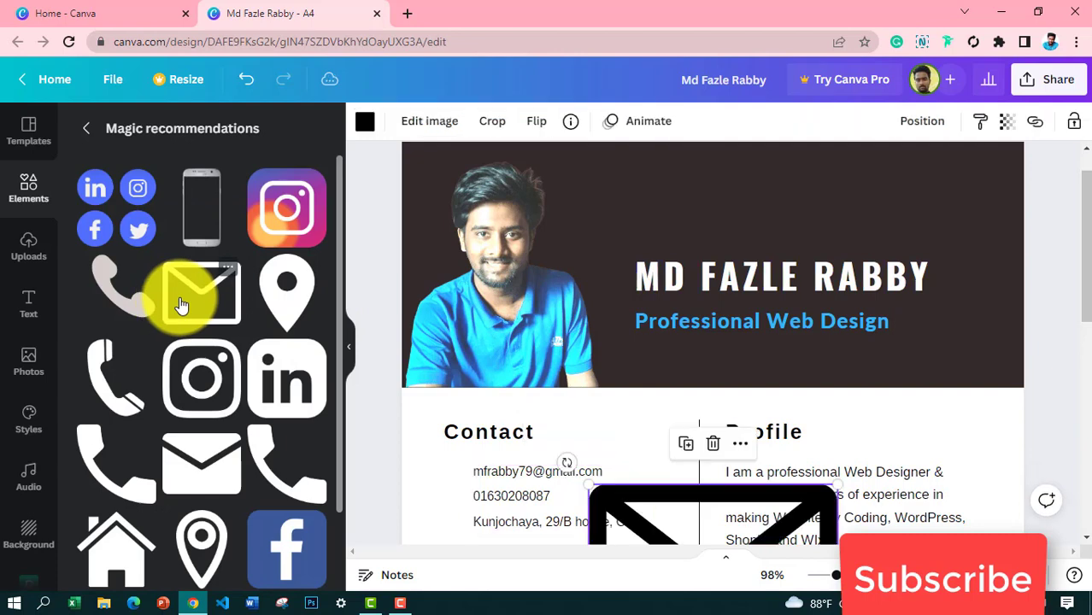
pyautogui.moveTo(653, 506); pyautogui.dragTo(530, 275)
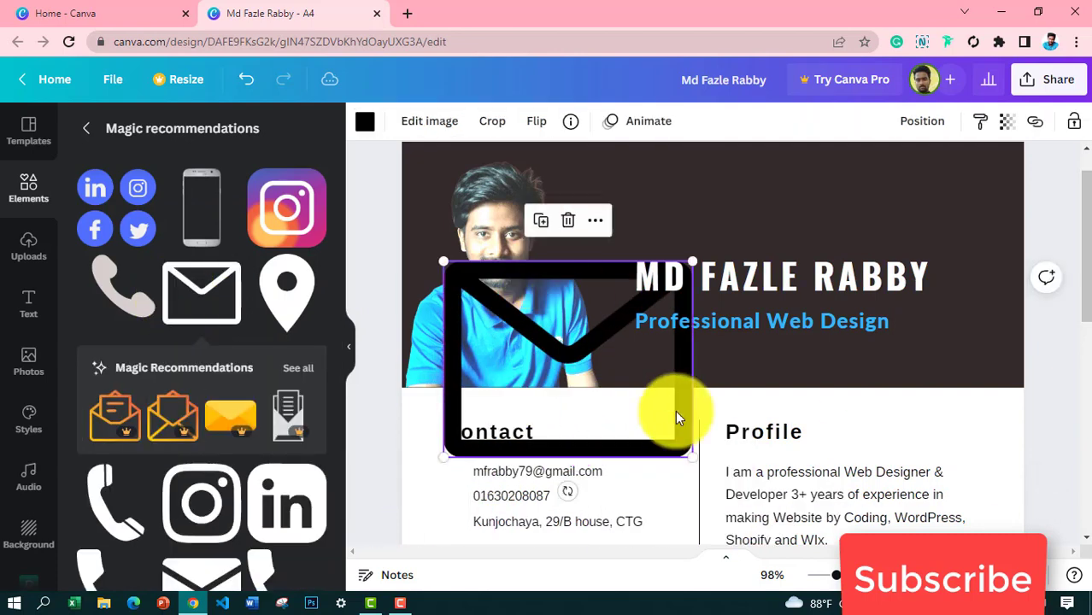
pyautogui.moveTo(687, 261); pyautogui.dragTo(474, 512)
pyautogui.click(415, 473)
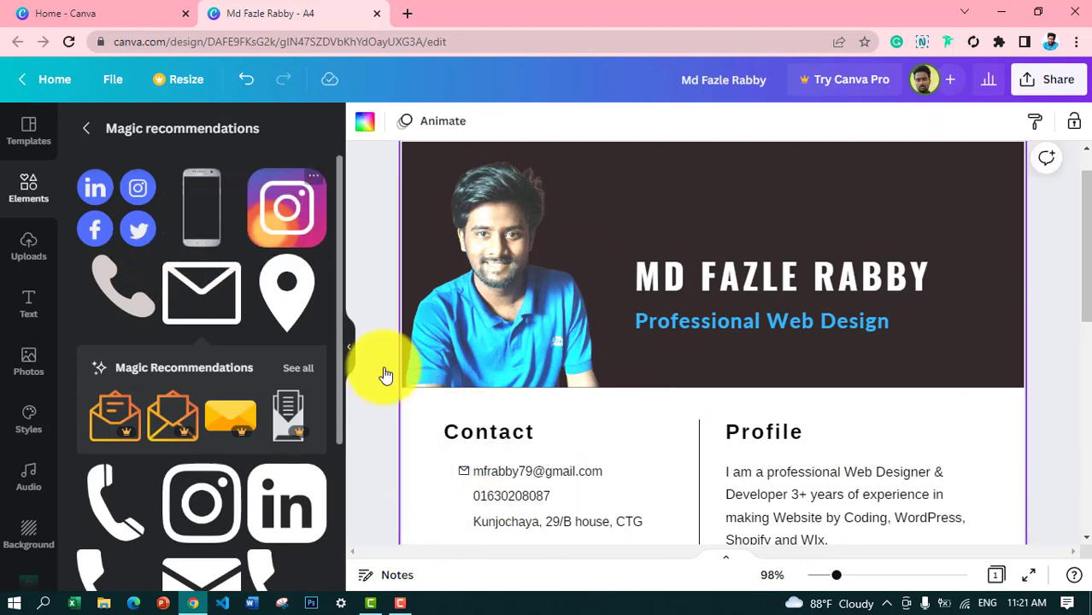
pyautogui.click(140, 271)
pyautogui.moveTo(671, 507); pyautogui.dragTo(476, 532)
# Step: Add a location pin icon and shrink it beside the address line
pyautogui.click(287, 292)
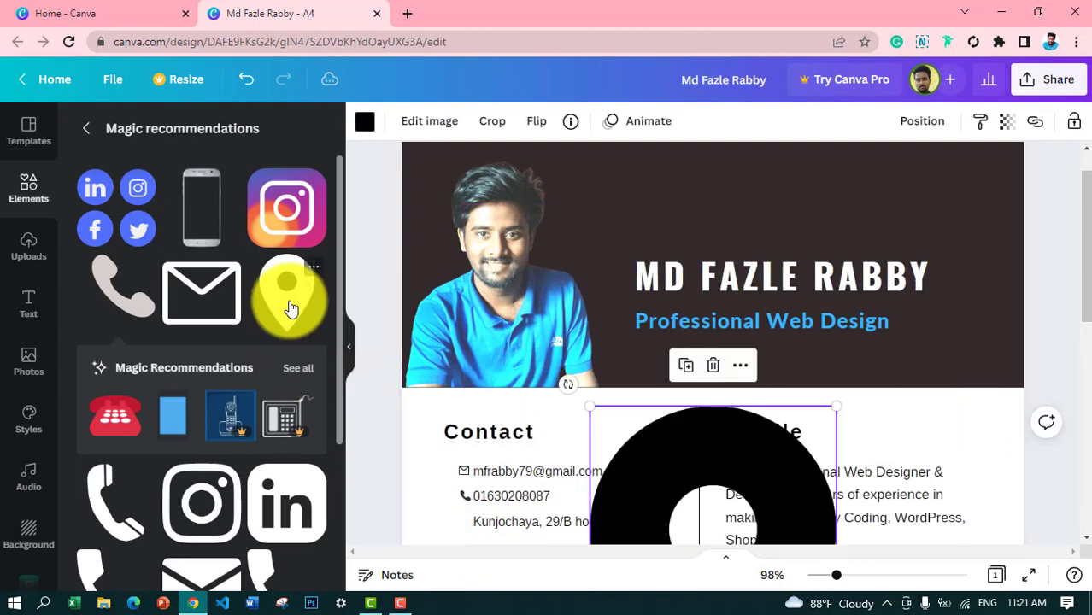
pyautogui.moveTo(657, 450); pyautogui.dragTo(487, 390)
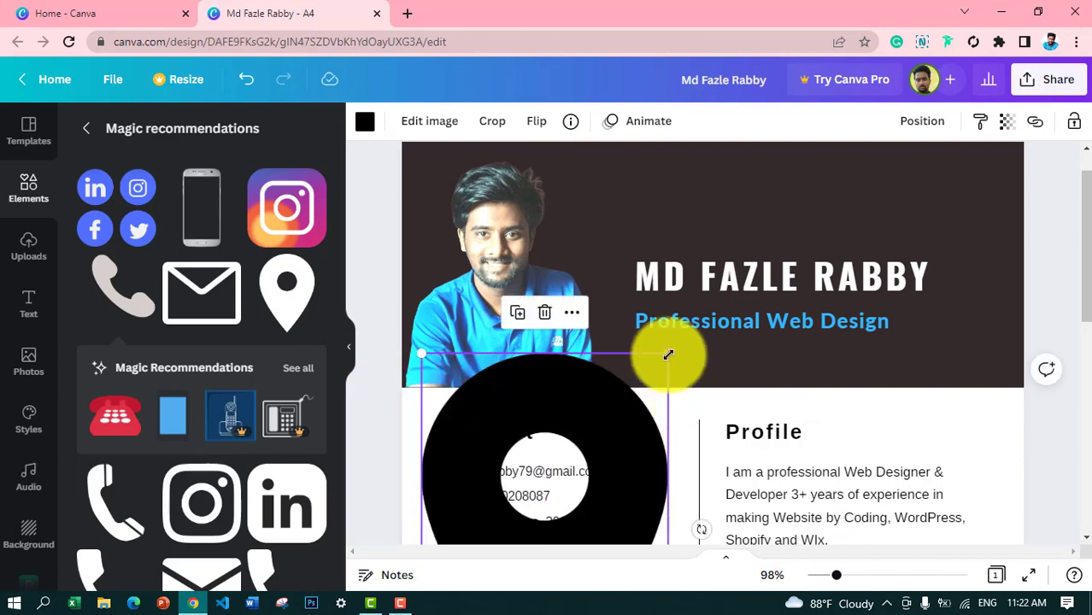
pyautogui.moveTo(668, 354); pyautogui.dragTo(584, 501)
pyautogui.moveTo(448, 520); pyautogui.dragTo(511, 254)
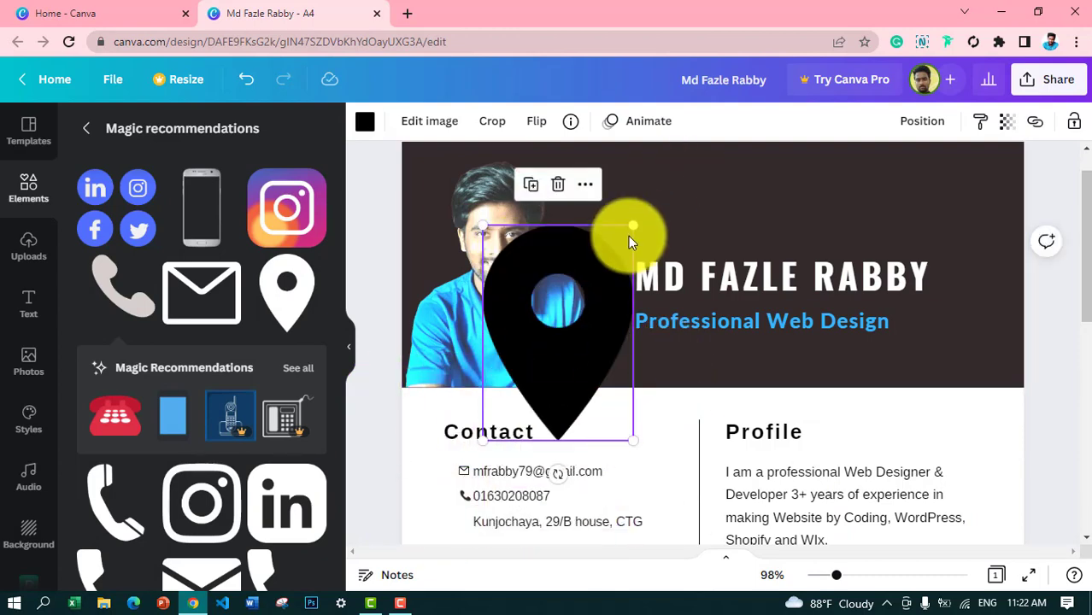
pyautogui.moveTo(635, 224); pyautogui.dragTo(464, 520)
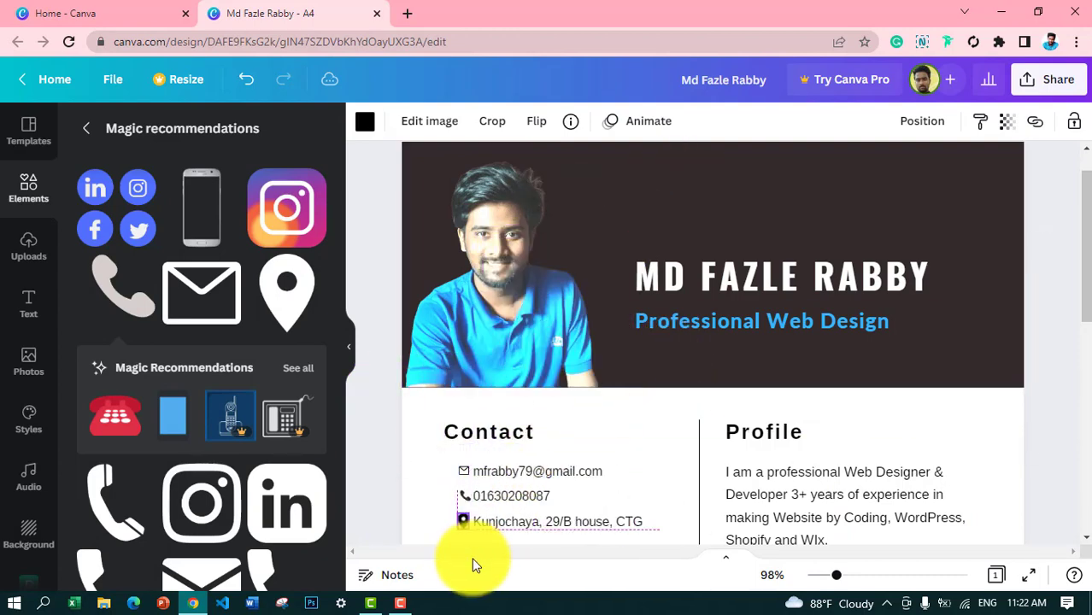
pyautogui.click(429, 498)
# Step: Colour the email, location and phone icons light blue from the document colours
pyautogui.click(462, 471)
pyautogui.click(365, 120)
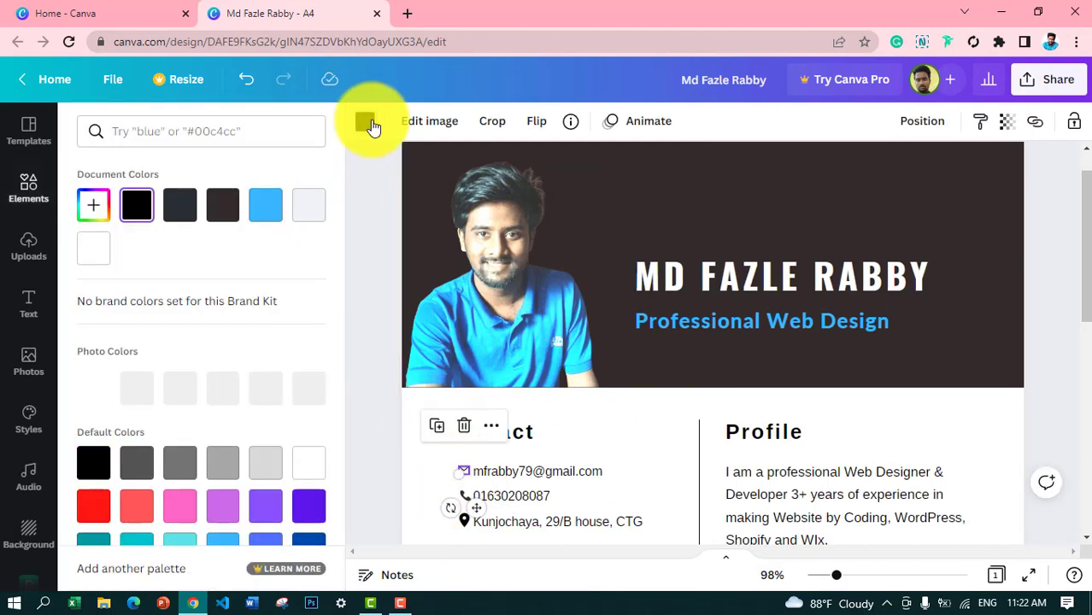
pyautogui.click(267, 208)
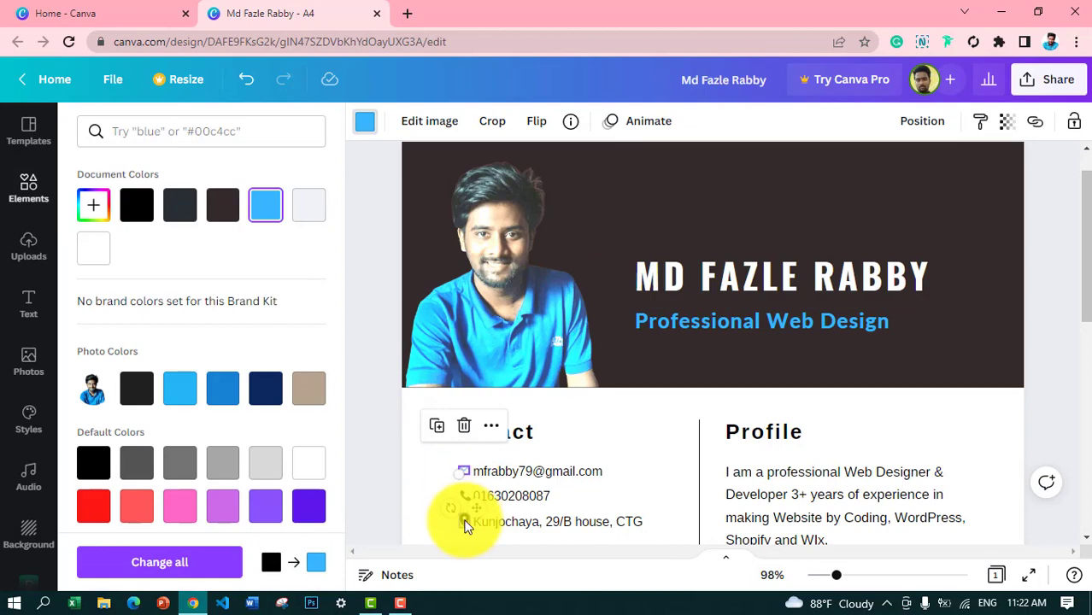
pyautogui.click(462, 520)
pyautogui.click(269, 208)
pyautogui.click(463, 497)
pyautogui.click(265, 208)
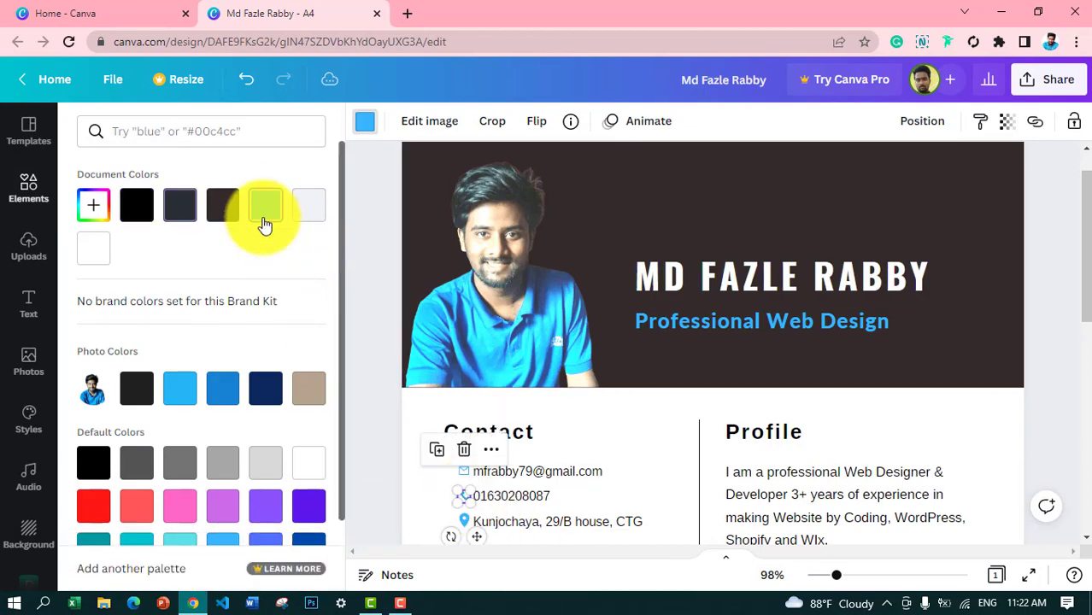
pyautogui.click(903, 416)
pyautogui.moveTo(1082, 290); pyautogui.dragTo(1052, 424)
pyautogui.scroll(-2, 1034, 428)
# Step: Reduce the LEDP + Udemy and BKTTC training lines to font size 11
pyautogui.scroll(1, 1034, 411)
pyautogui.click(812, 396)
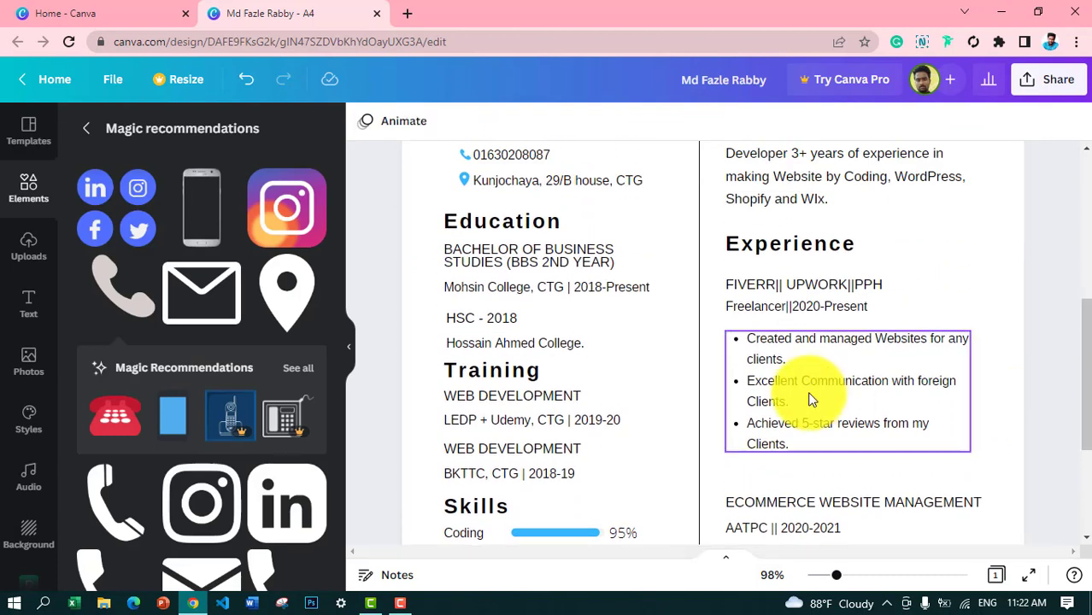
pyautogui.click(487, 415)
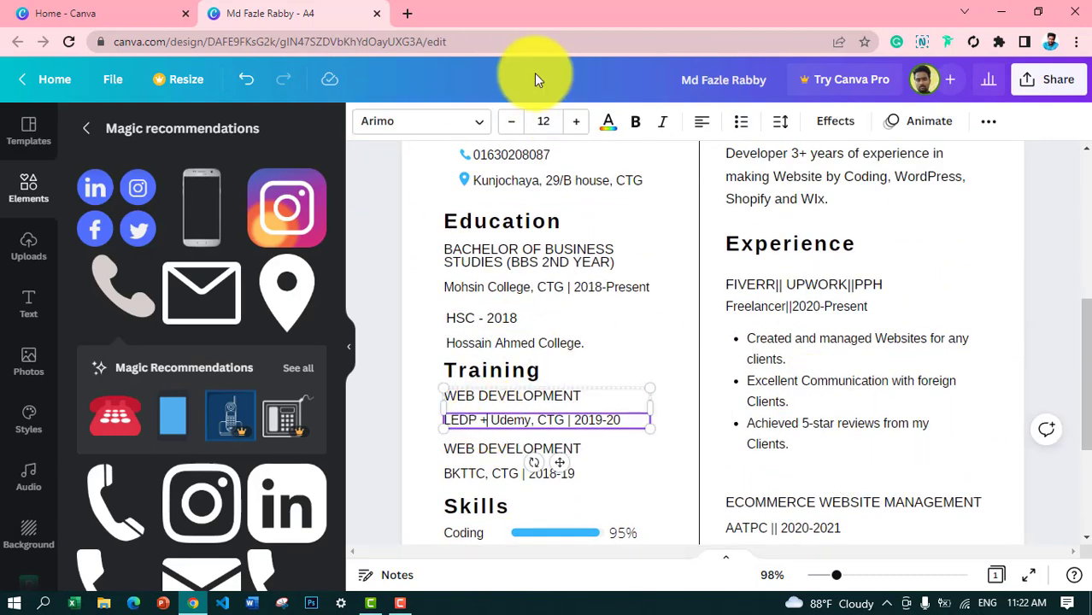
pyautogui.click(825, 372)
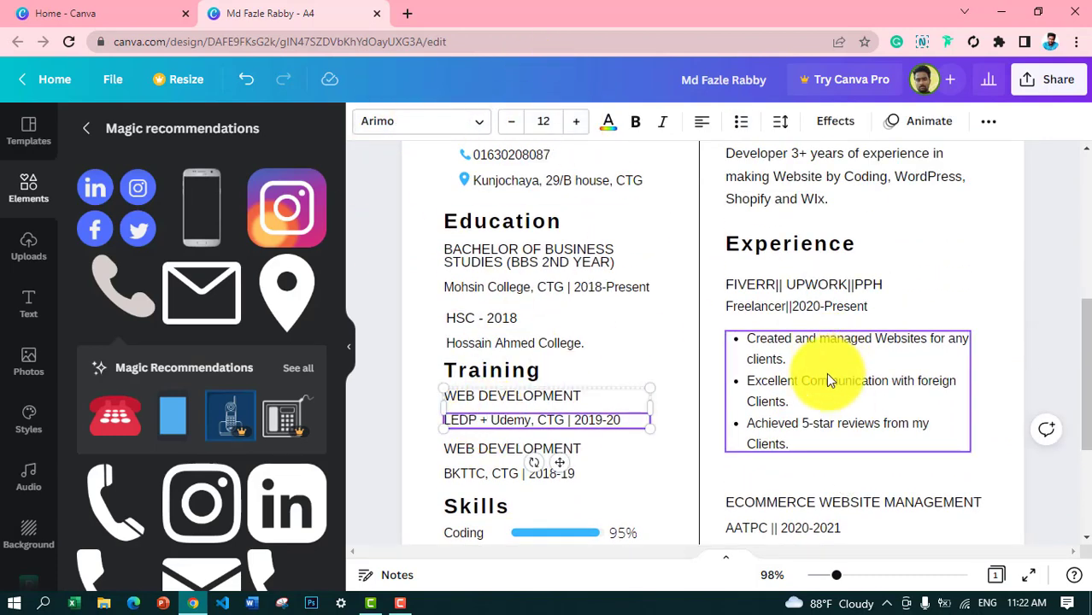
pyautogui.click(476, 428)
pyautogui.click(514, 124)
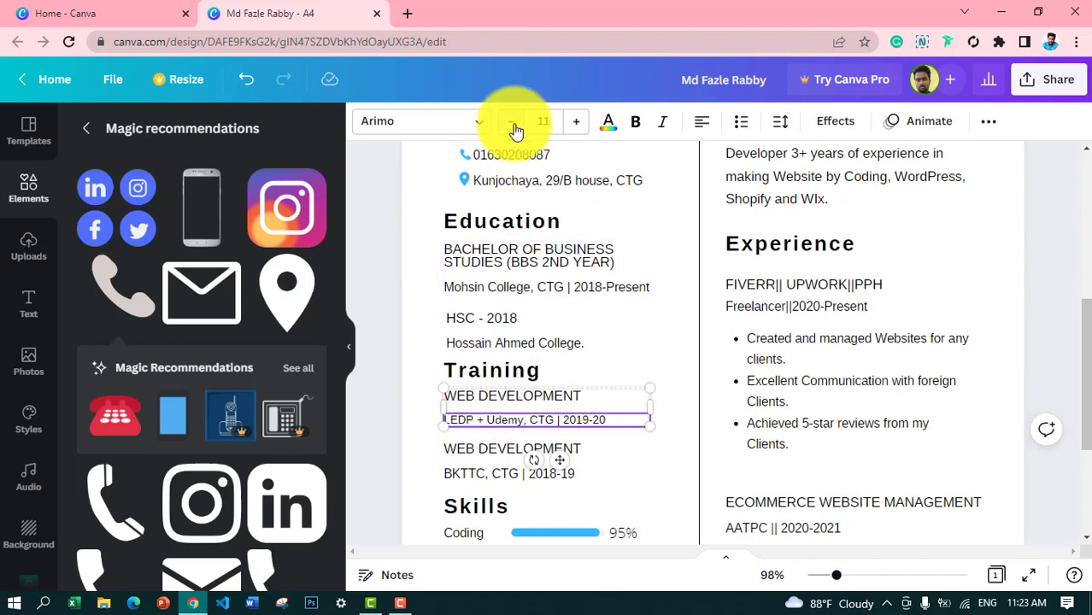
pyautogui.click(436, 472)
pyautogui.click(514, 128)
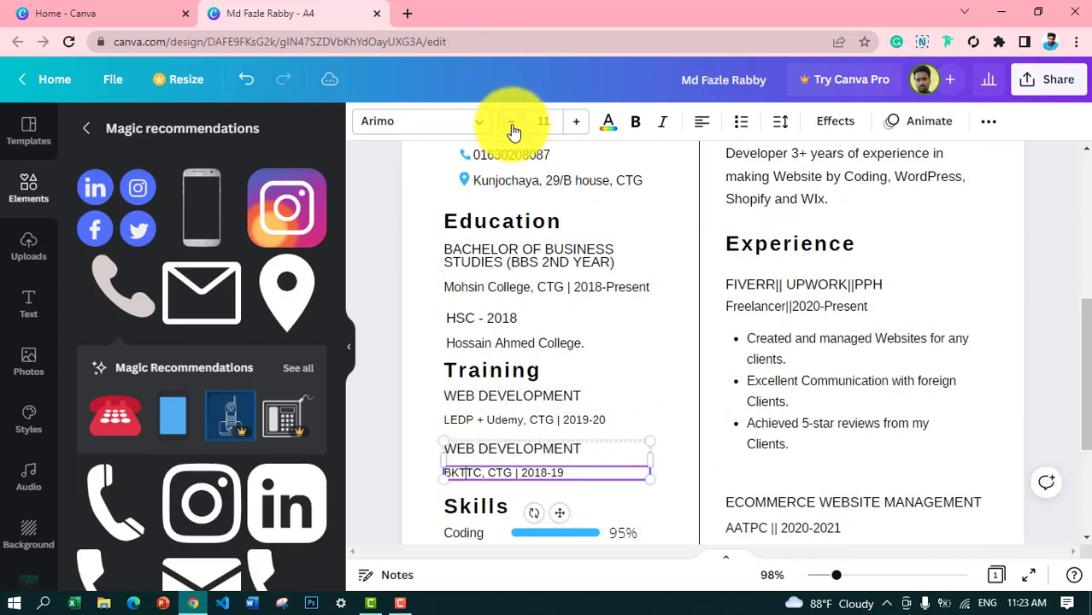
pyautogui.click(649, 371)
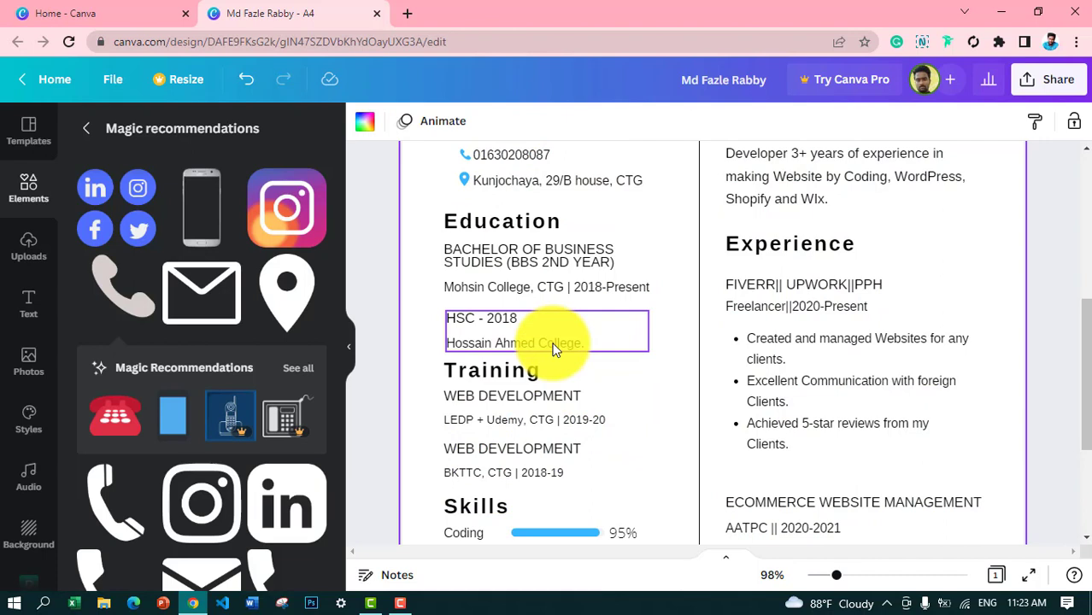
# Step: Remove '(BBS 2ND YEAR)' from the degree title and nudge the HSC entry up beneath it
pyautogui.click(504, 269)
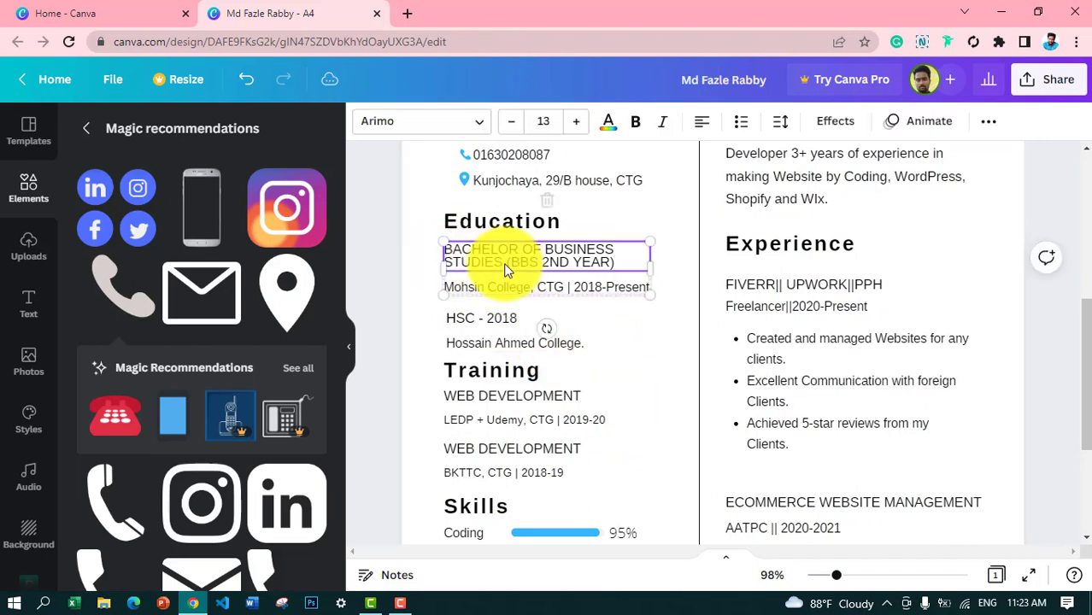
pyautogui.moveTo(620, 263); pyautogui.dragTo(429, 243)
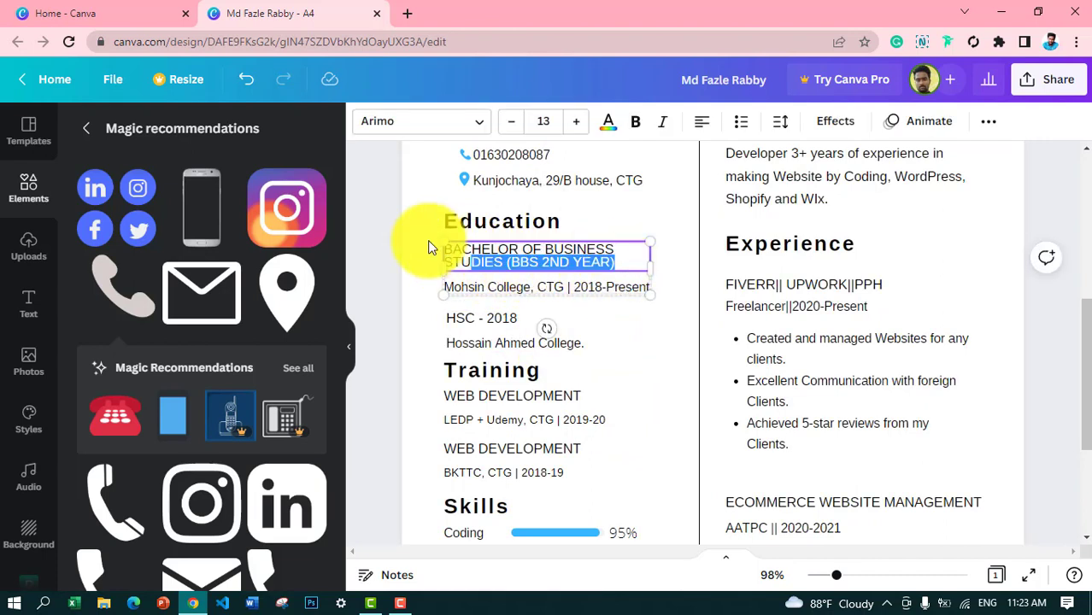
pyautogui.write('BBS')
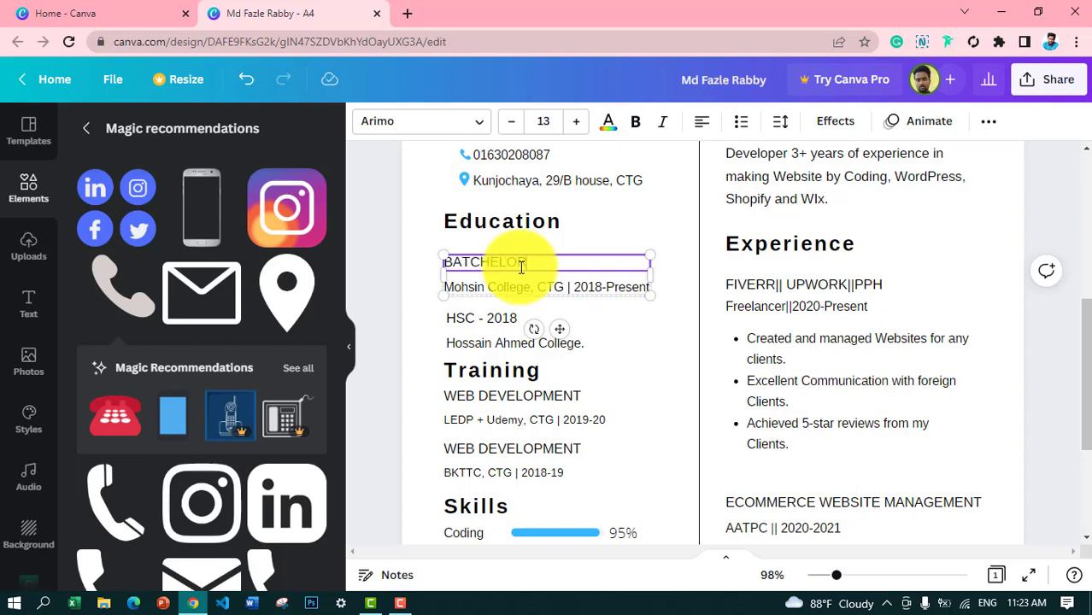
pyautogui.hotkey('ctrl', 'z')
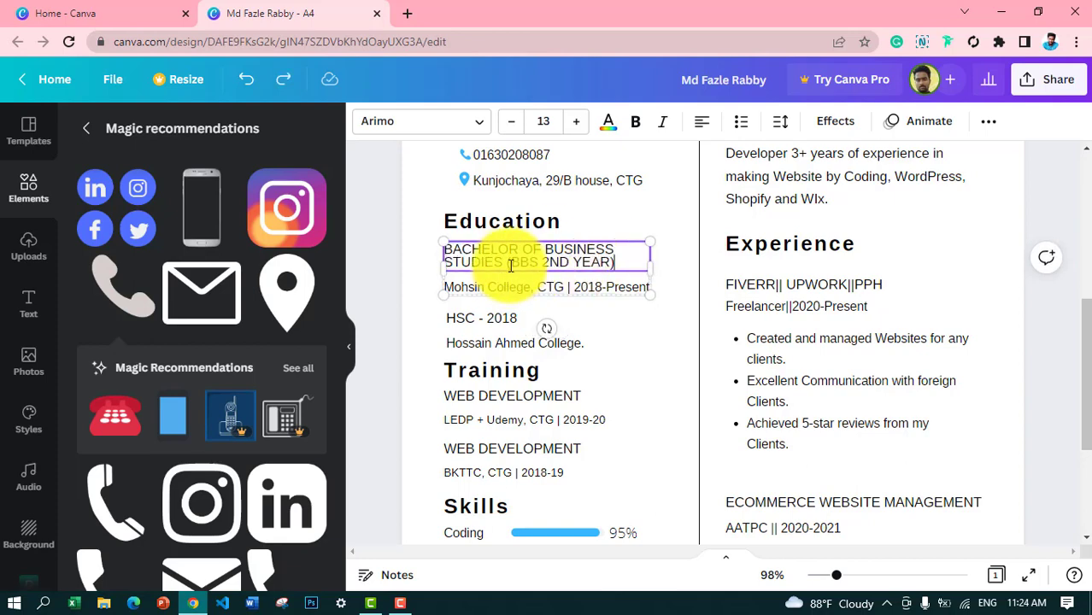
pyautogui.moveTo(507, 262); pyautogui.dragTo(681, 268)
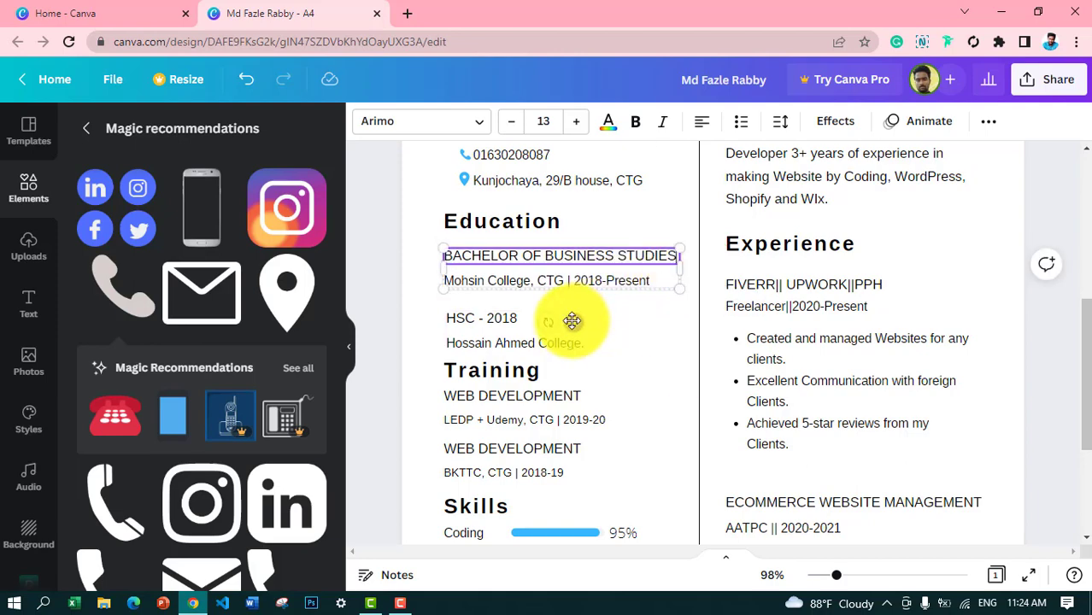
pyautogui.moveTo(564, 338); pyautogui.dragTo(559, 330)
pyautogui.click(660, 385)
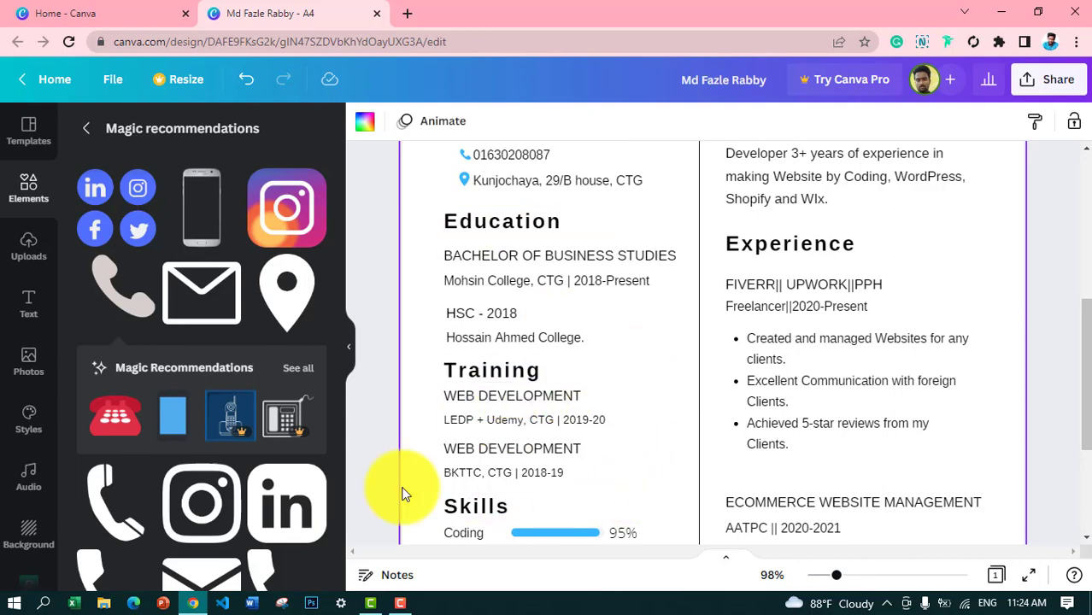
# Step: Move the location pin and other contact icons left, with the email, phone and address text beside them
pyautogui.moveTo(1086, 405); pyautogui.dragTo(1019, 316)
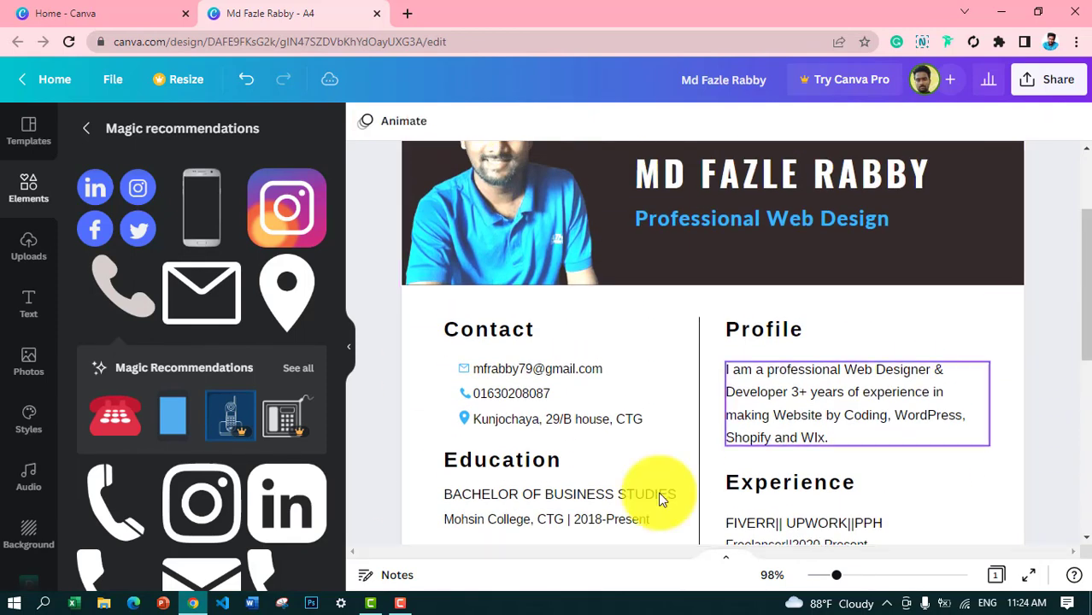
pyautogui.moveTo(465, 418); pyautogui.dragTo(446, 393)
pyautogui.click(443, 418)
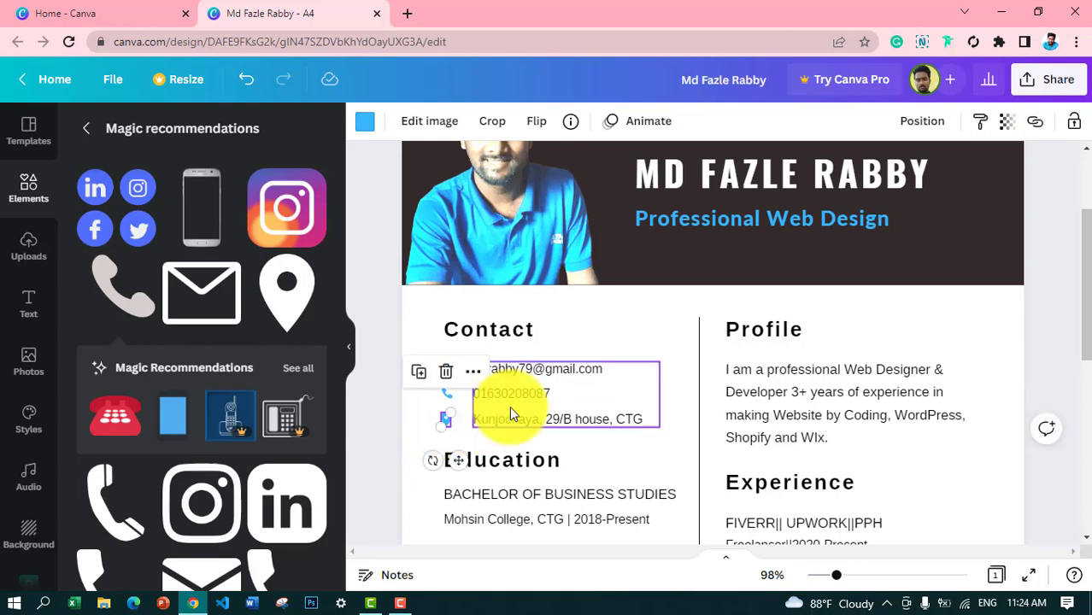
pyautogui.moveTo(532, 371); pyautogui.dragTo(518, 370)
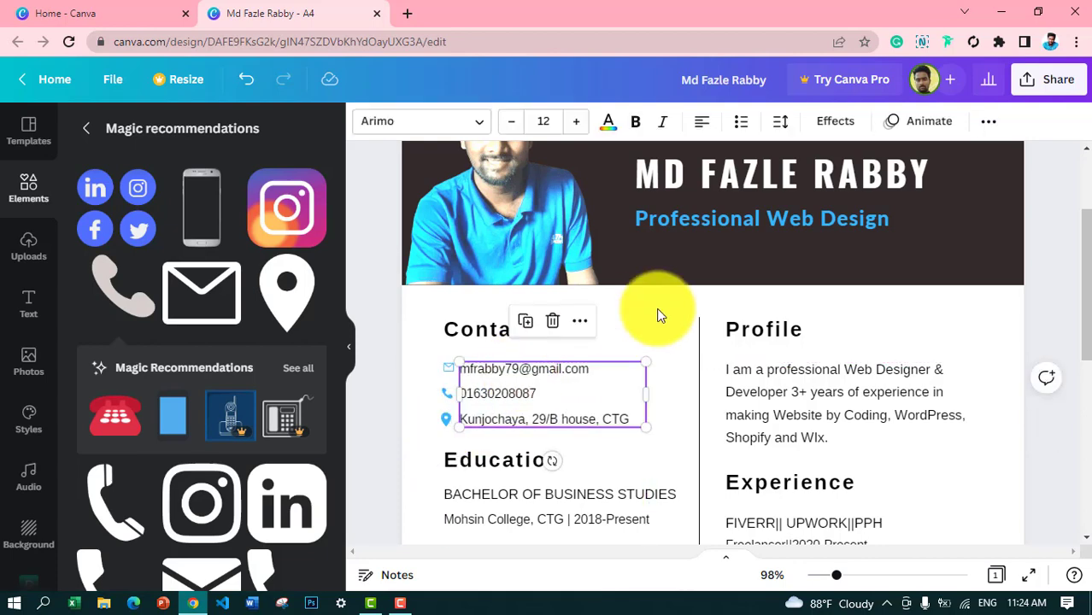
pyautogui.click(658, 316)
pyautogui.scroll(-3, 1073, 494)
pyautogui.scroll(5, 1025, 342)
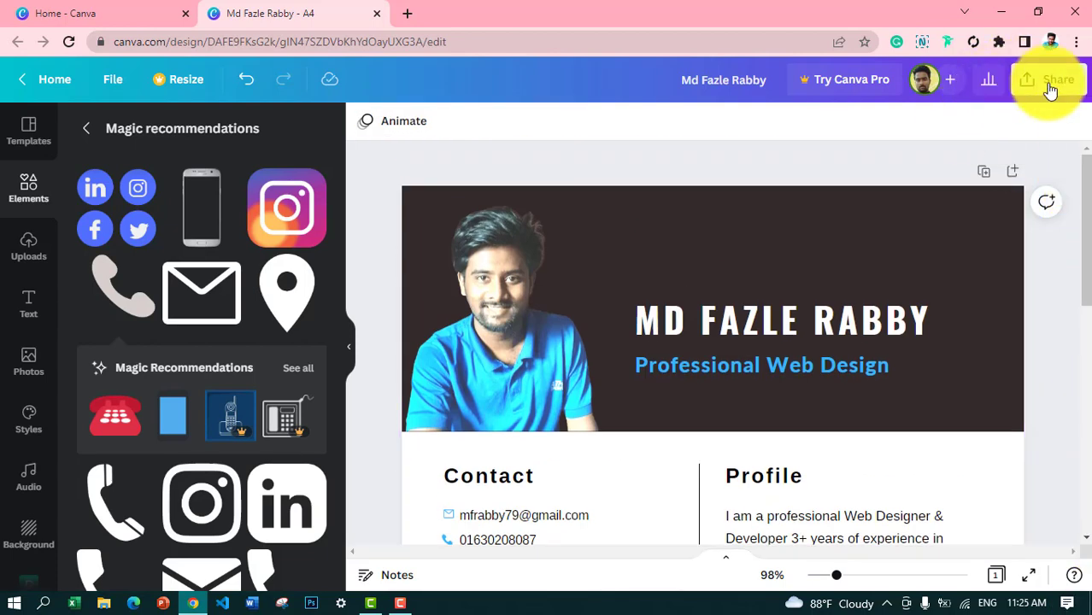
# Step: Download the resume as a PDF Standard file
pyautogui.click(1050, 85)
pyautogui.click(870, 471)
pyautogui.click(892, 194)
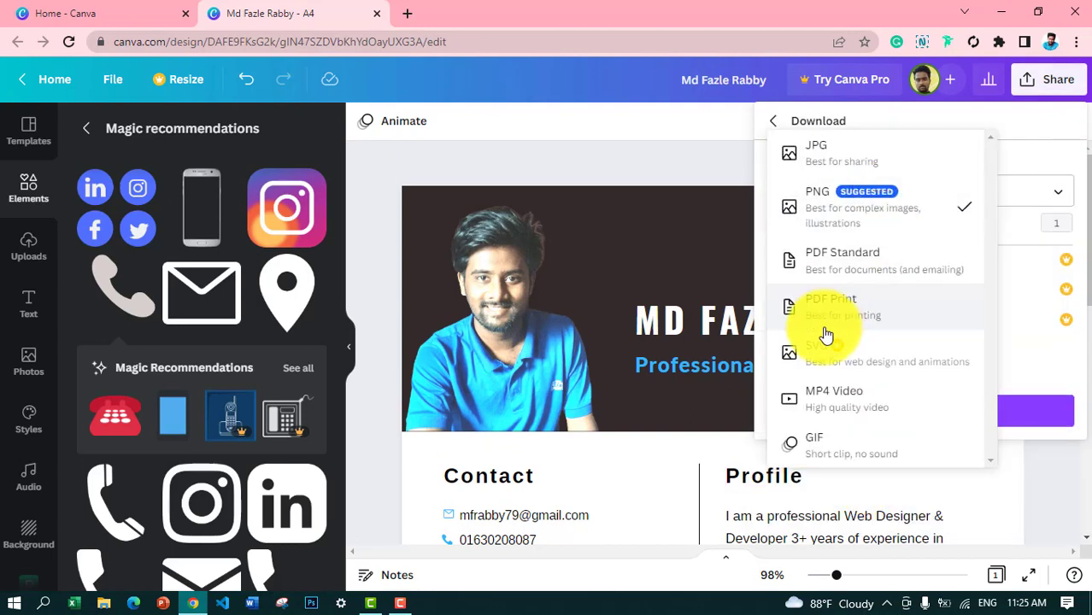
pyautogui.click(881, 259)
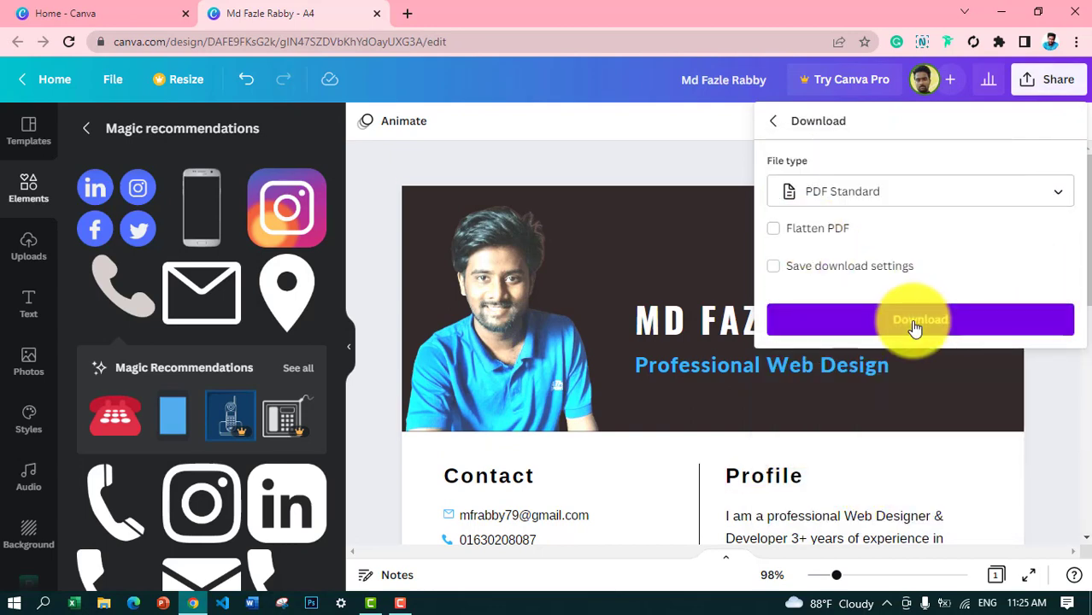
pyautogui.click(915, 325)
# Step: Open the downloaded PDF and scroll through it to check the resume
pyautogui.click(168, 569)
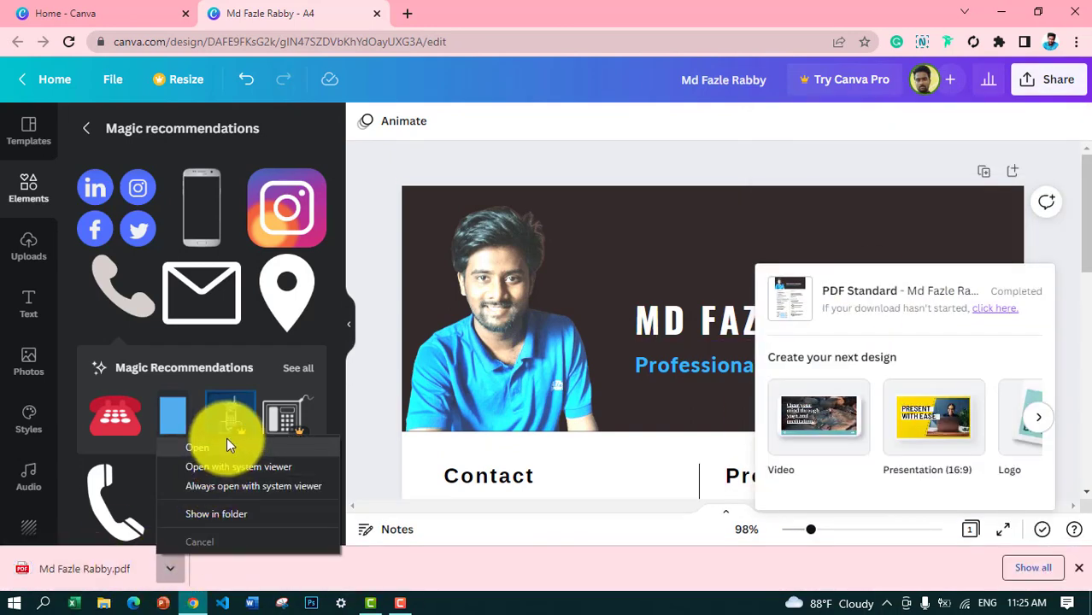
pyautogui.click(227, 441)
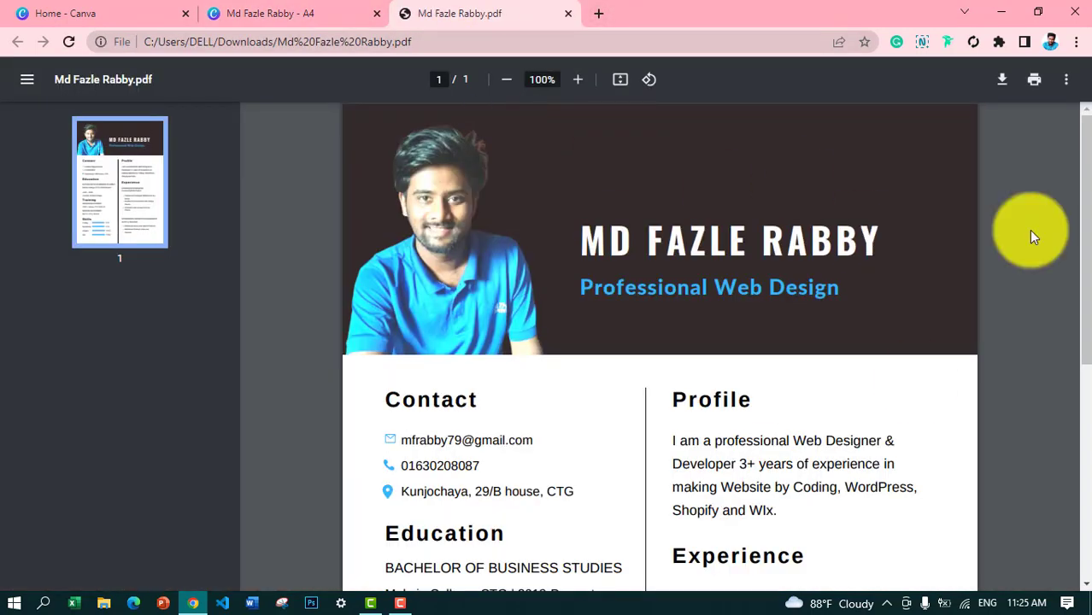
pyautogui.scroll(-2, 1079, 297)
pyautogui.scroll(-3, 1079, 297)
pyautogui.scroll(5, 1073, 549)
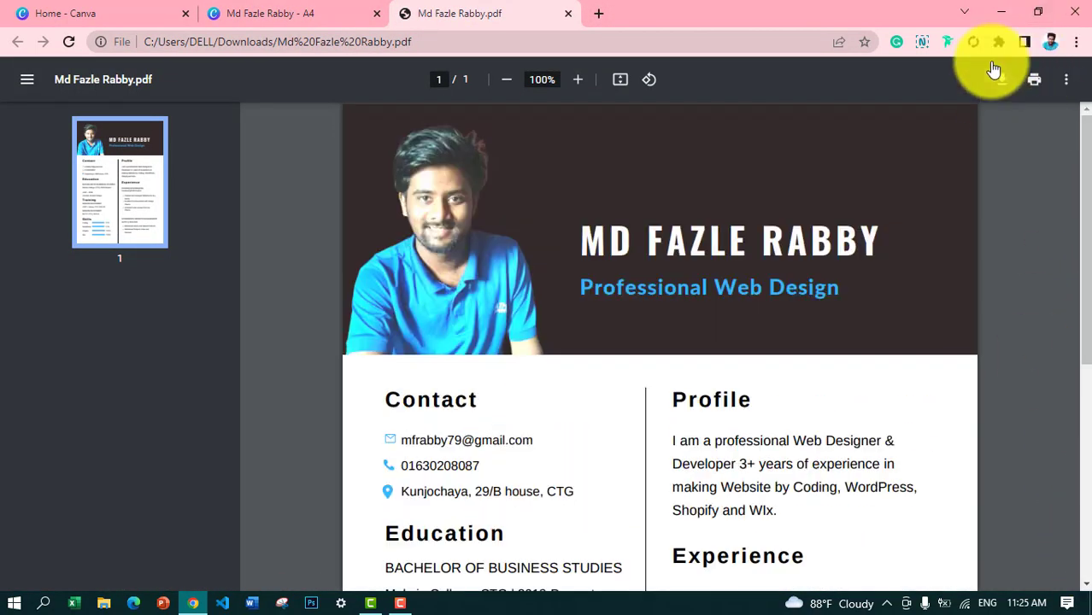
# Step: Close the PDF preview, the resume design and the Canva home page tabs
pyautogui.click(566, 14)
pyautogui.click(377, 14)
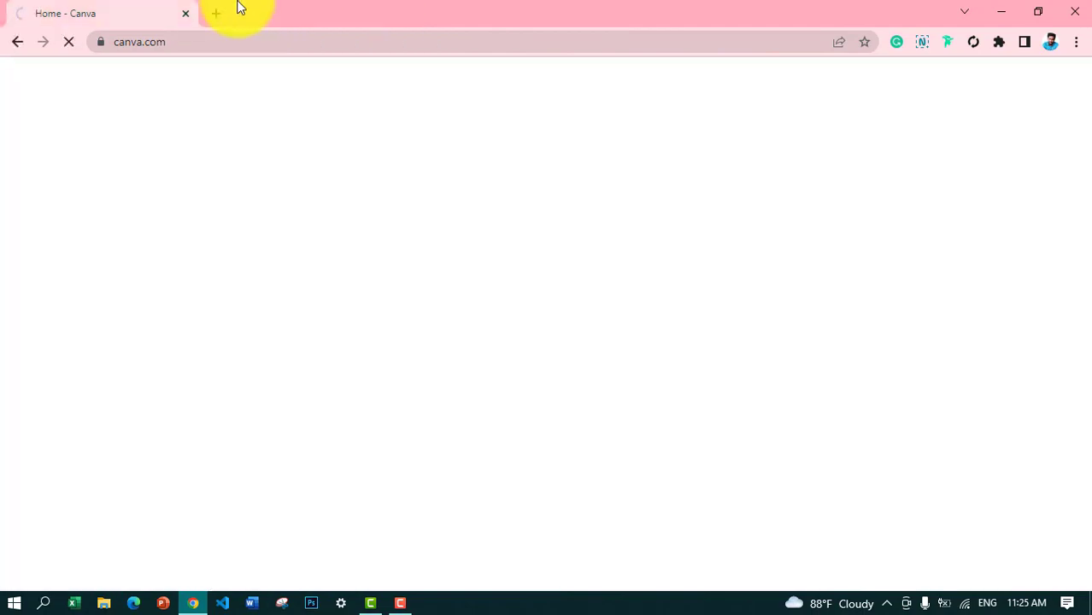
pyautogui.click(212, 15)
pyautogui.click(186, 13)
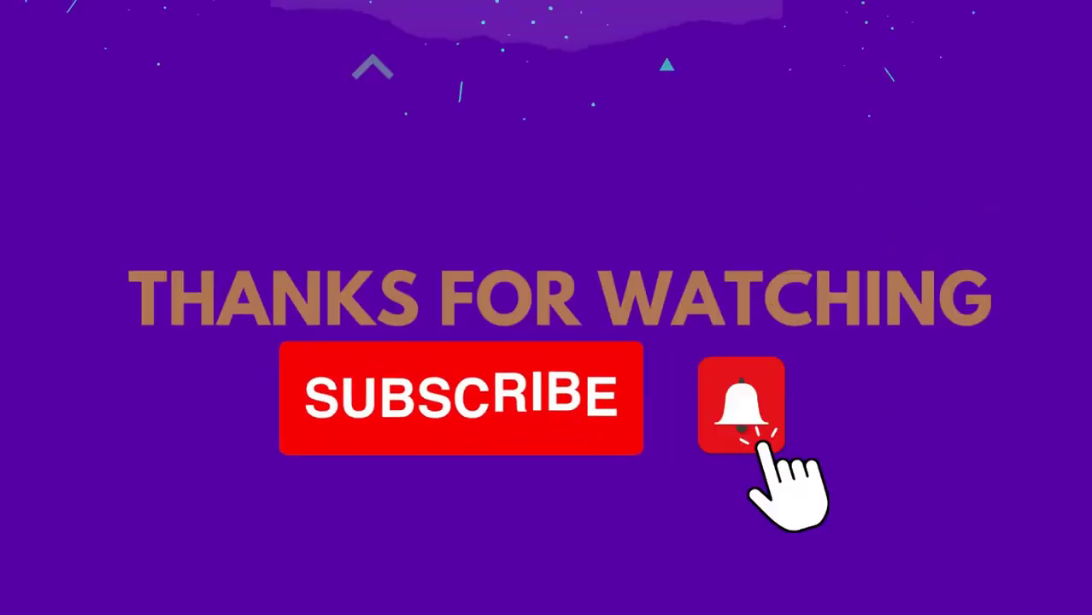